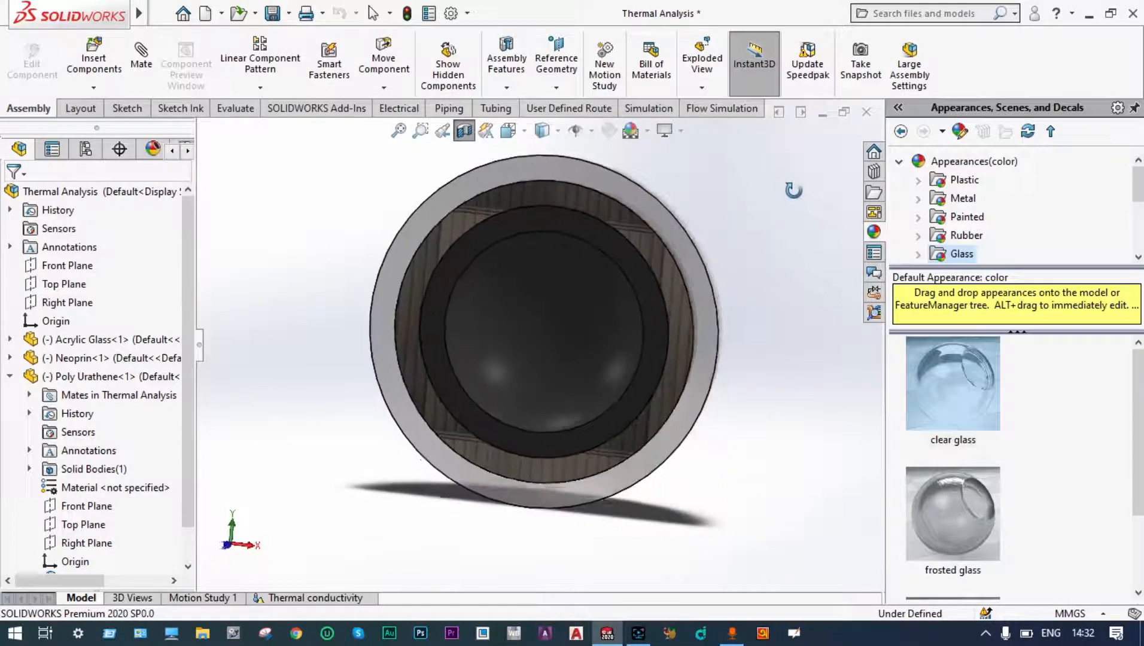
Step: Examine the nested acrylic glass, neoprene and polyurethane layers of the sectioned sphere from several angles
scroll(759, 244, up, 2)
middle_drag(751, 250, 779, 234)
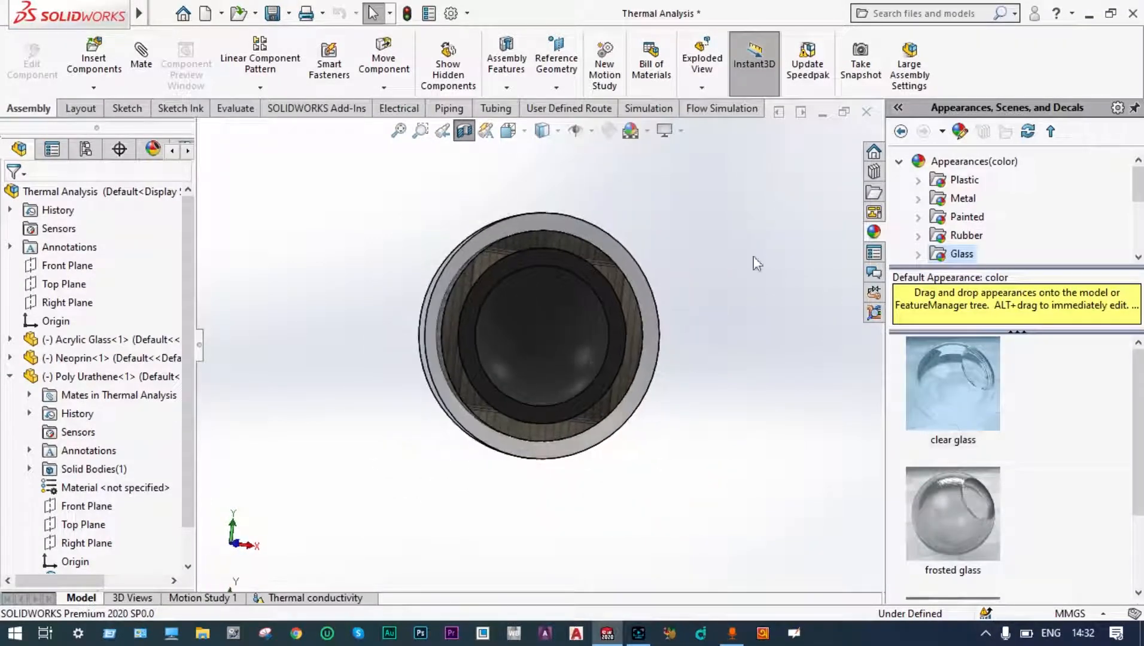
scroll(646, 281, down, 2)
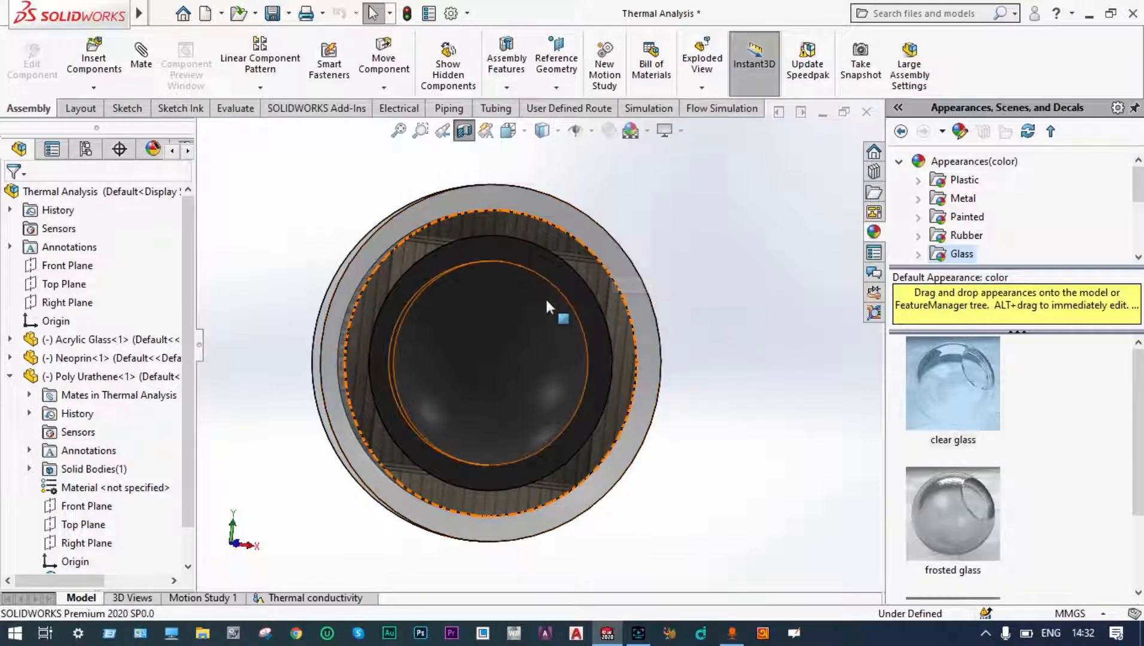
scroll(547, 293, down, 2)
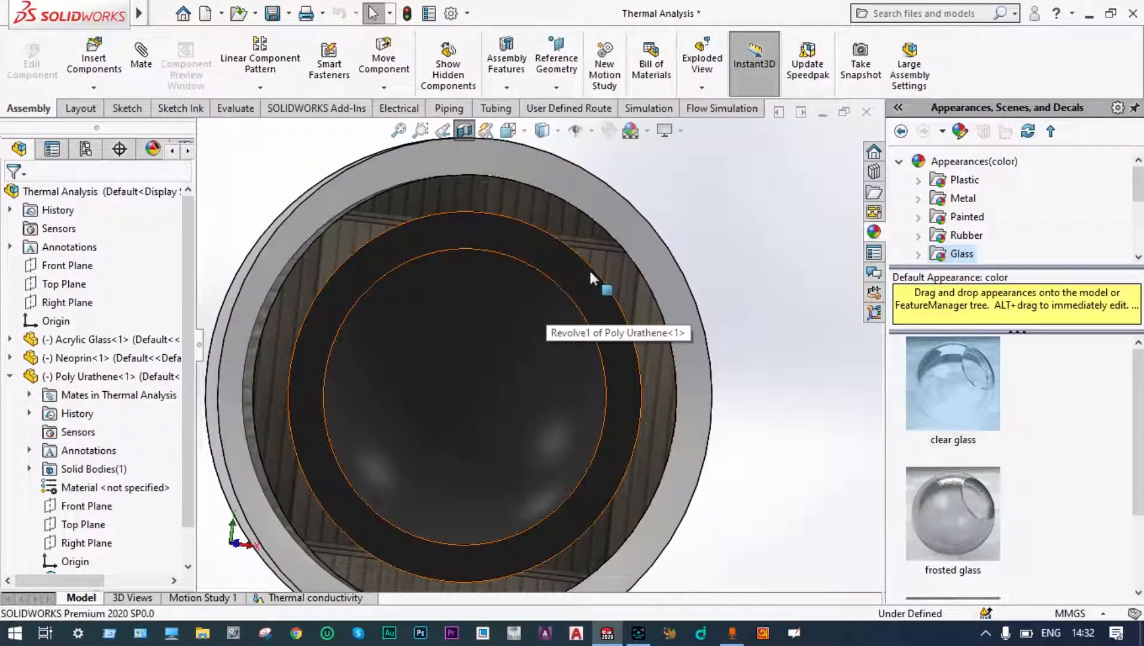
scroll(514, 359, up, 2)
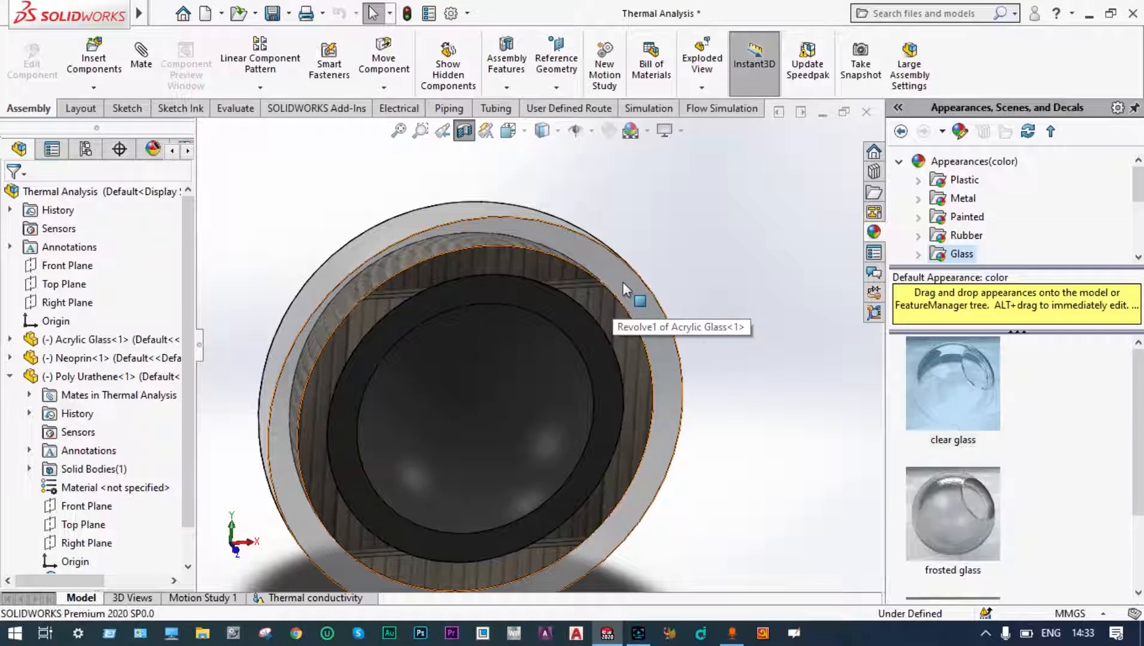
middle_drag(623, 282, 605, 315)
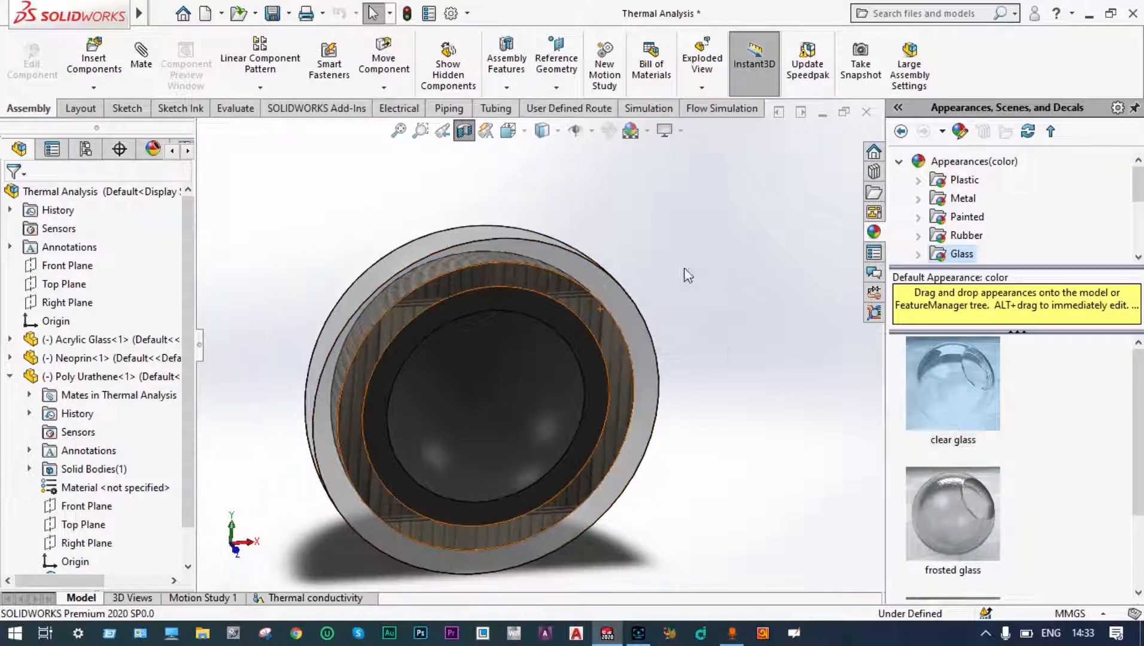
middle_drag(684, 274, 735, 278)
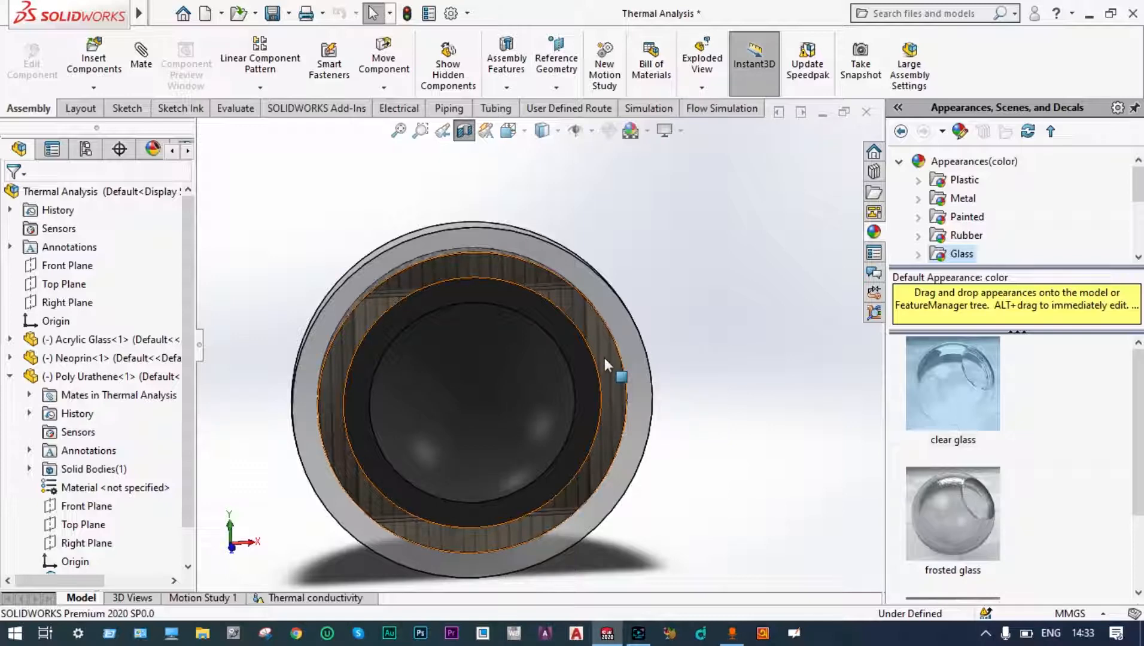
middle_drag(695, 284, 720, 255)
scroll(595, 328, down, 1)
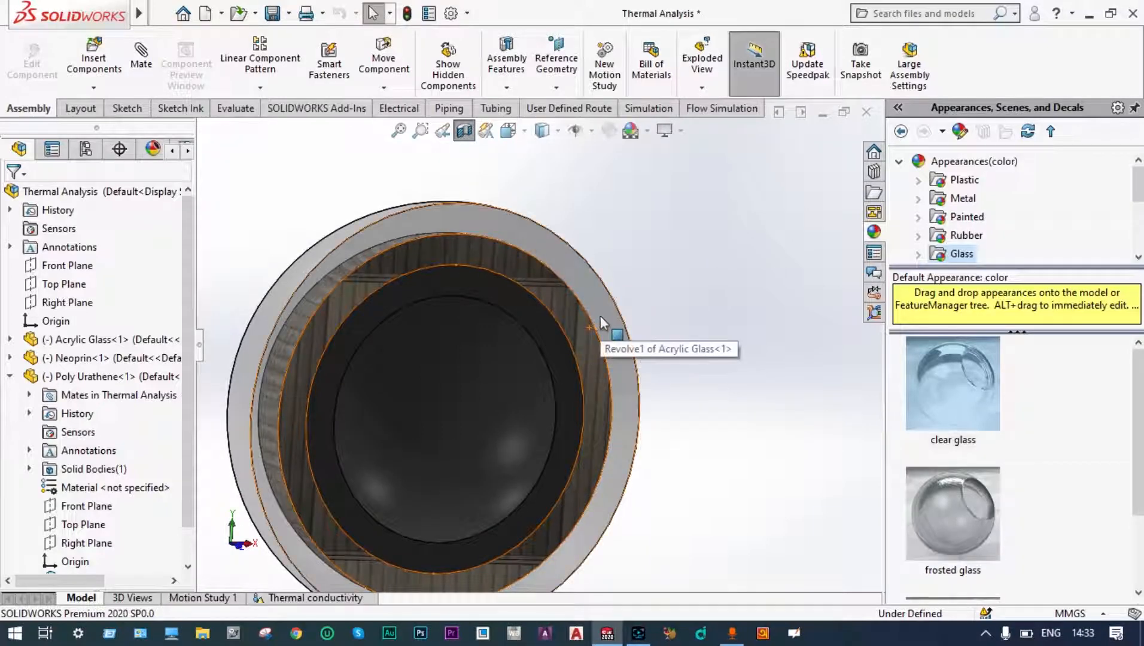
mouse_move(689, 298)
middle_down()
mouse_move(703, 299)
mouse_move(680, 324)
mouse_move(689, 299)
mouse_move(707, 294)
middle_up()
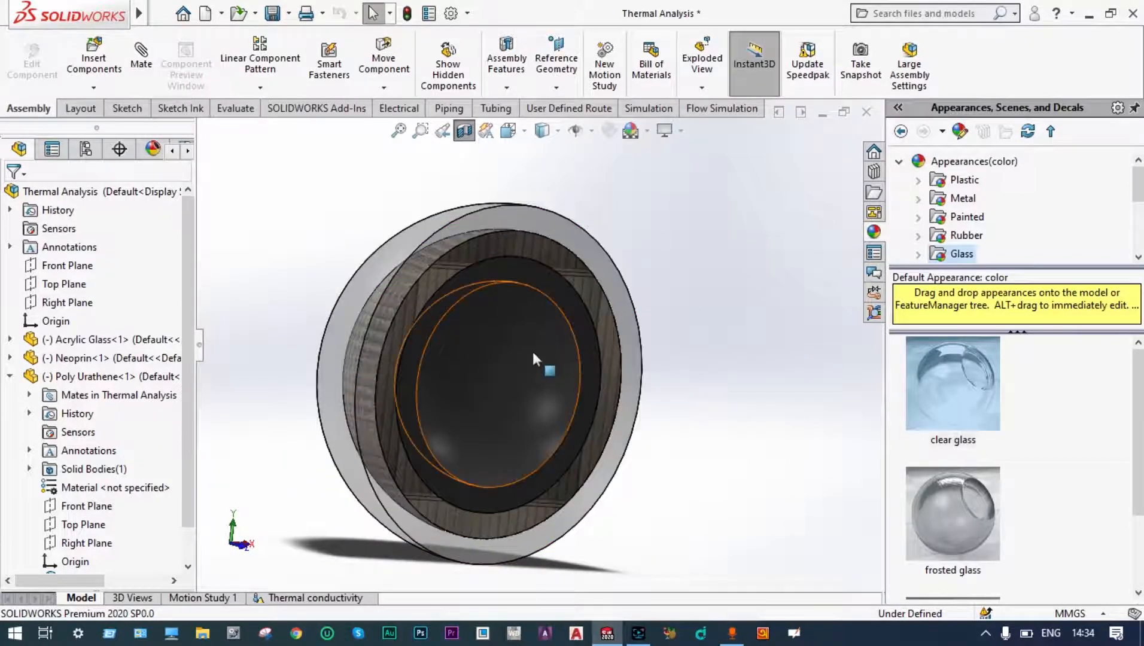
scroll(532, 350, down, 3)
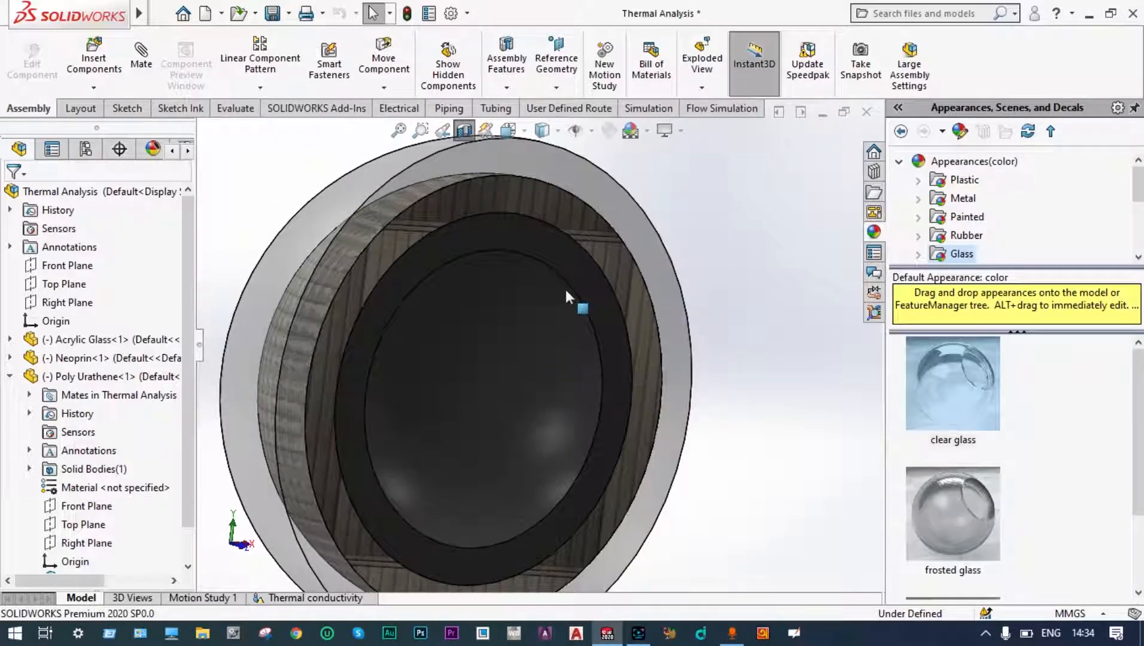
middle_drag(565, 290, 602, 295)
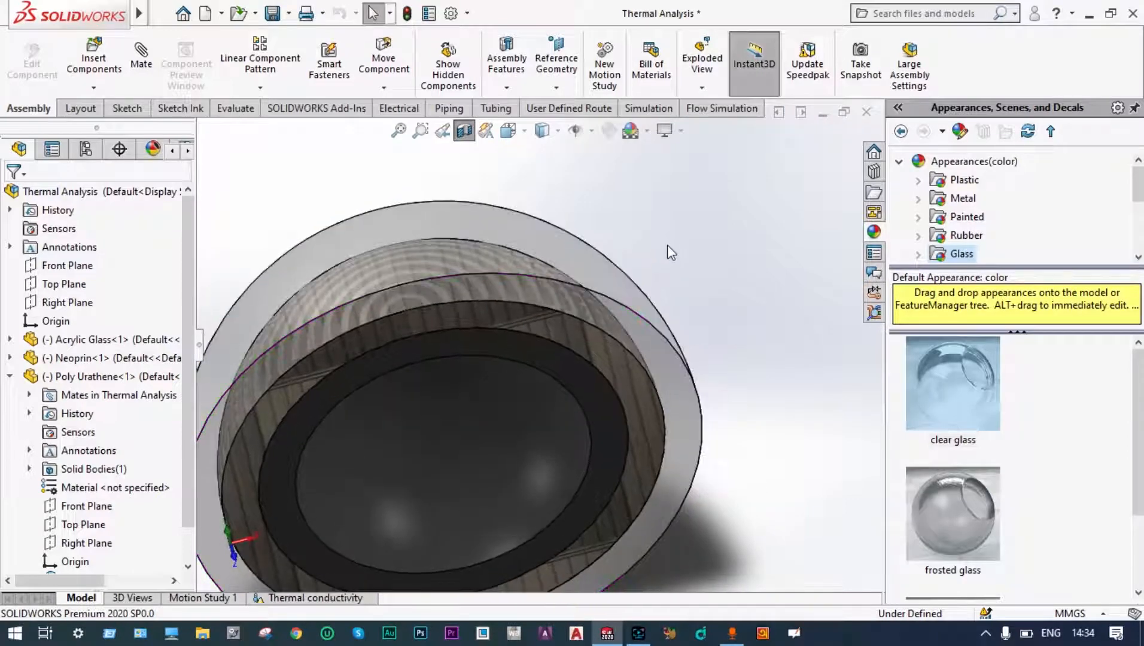
scroll(666, 244, up, 3)
middle_drag(668, 264, 673, 248)
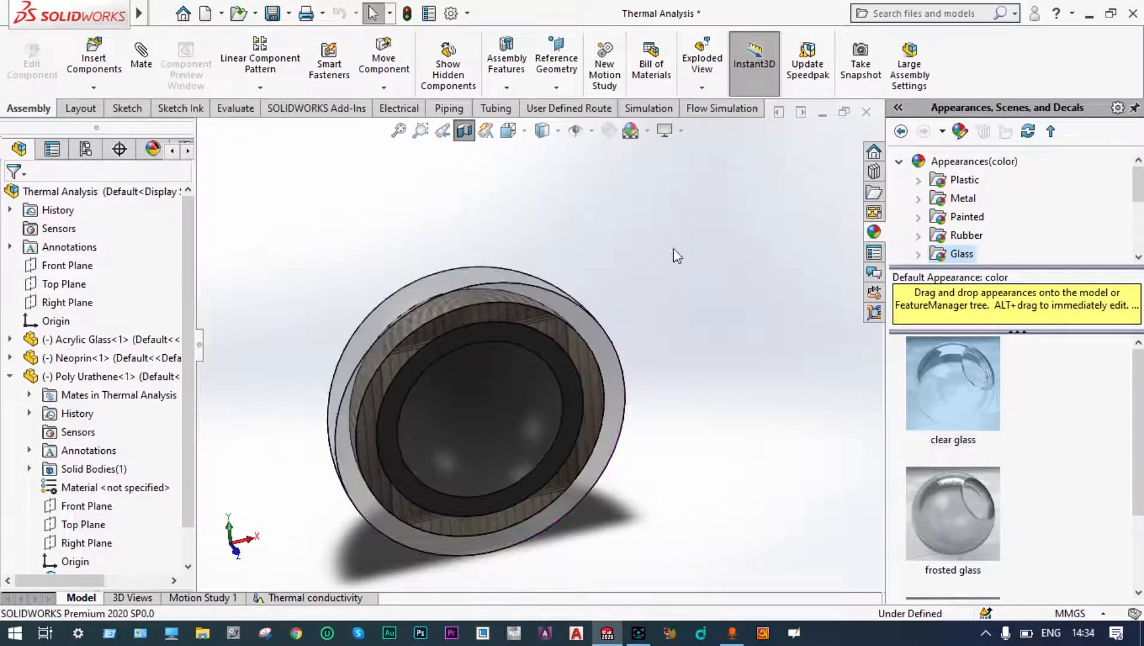
scroll(576, 421, down, 3)
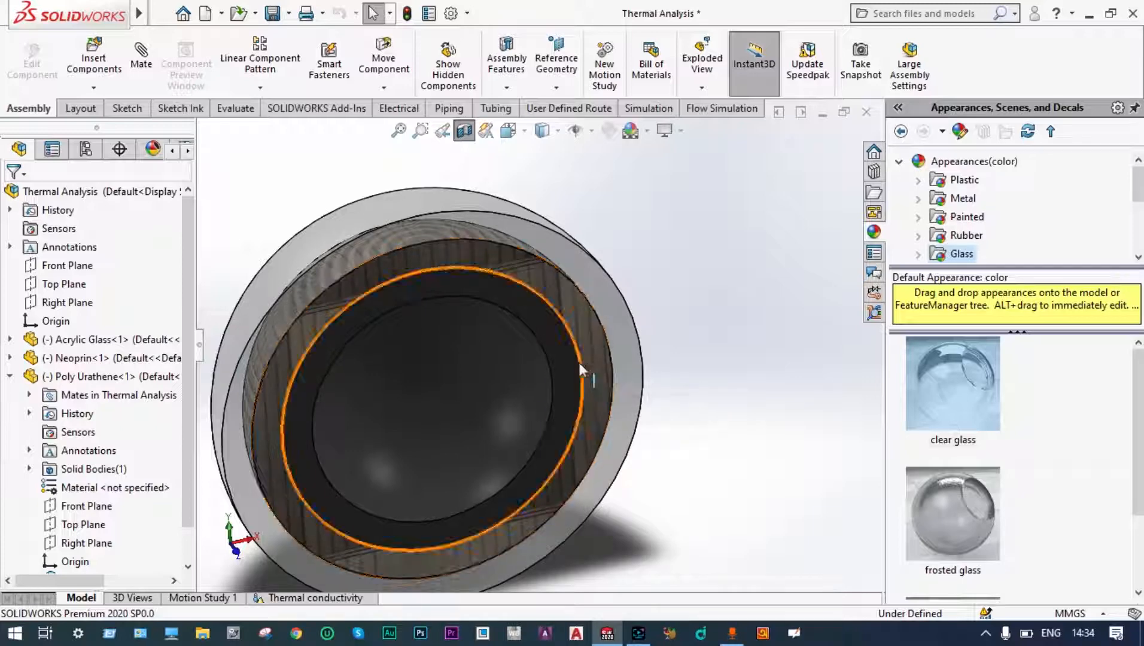
scroll(566, 362, down, 2)
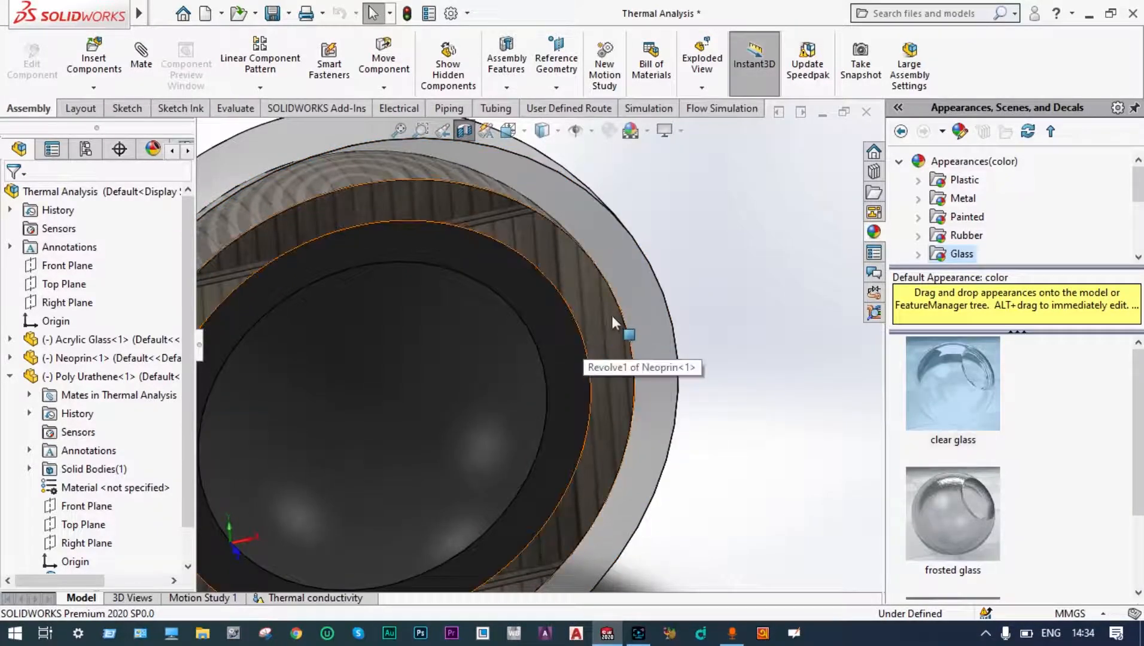
scroll(613, 316, up, 4)
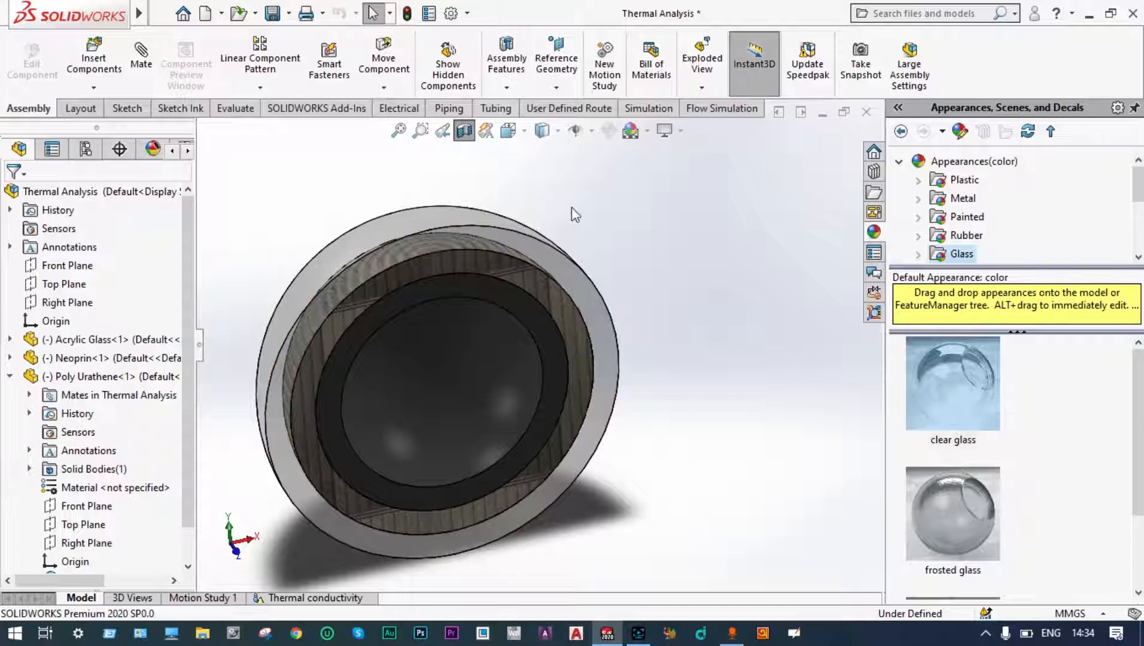
Step: Turn off the section view and create a Thermal study named "Thermal conductivity with insulators"
click(463, 131)
scroll(309, 245, up, 2)
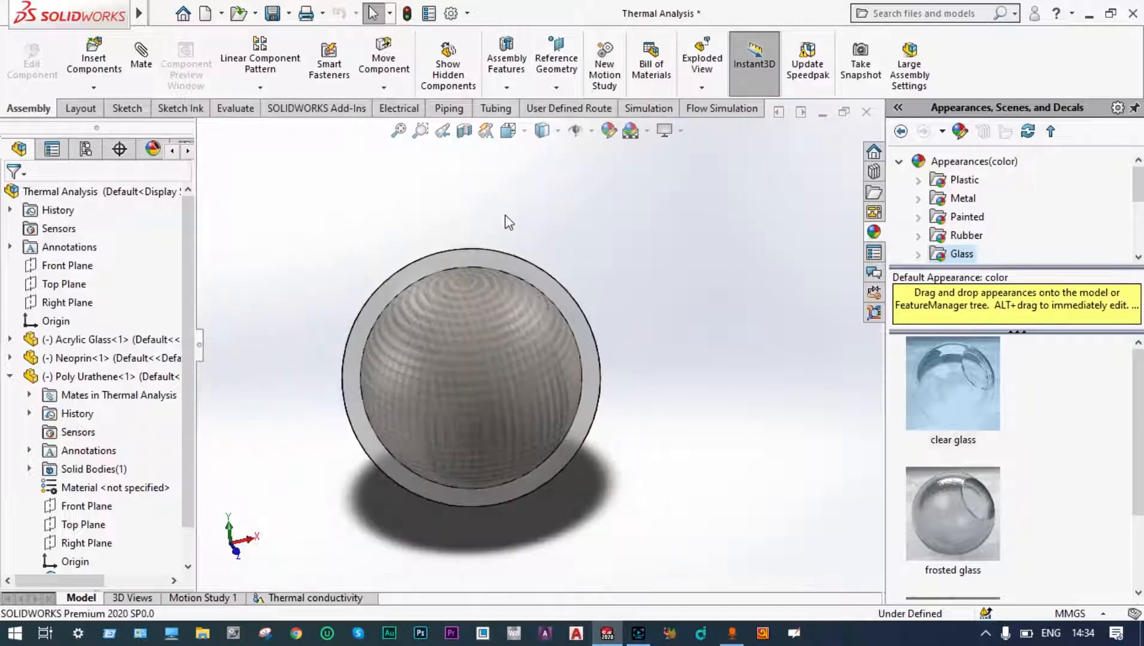
click(649, 108)
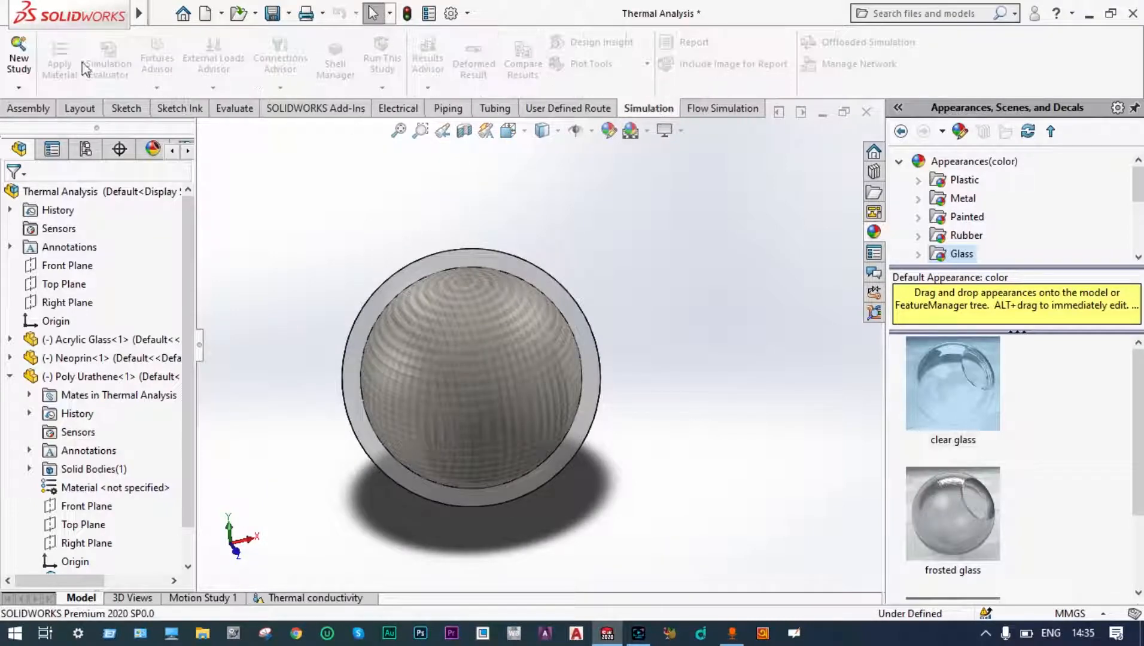
click(18, 60)
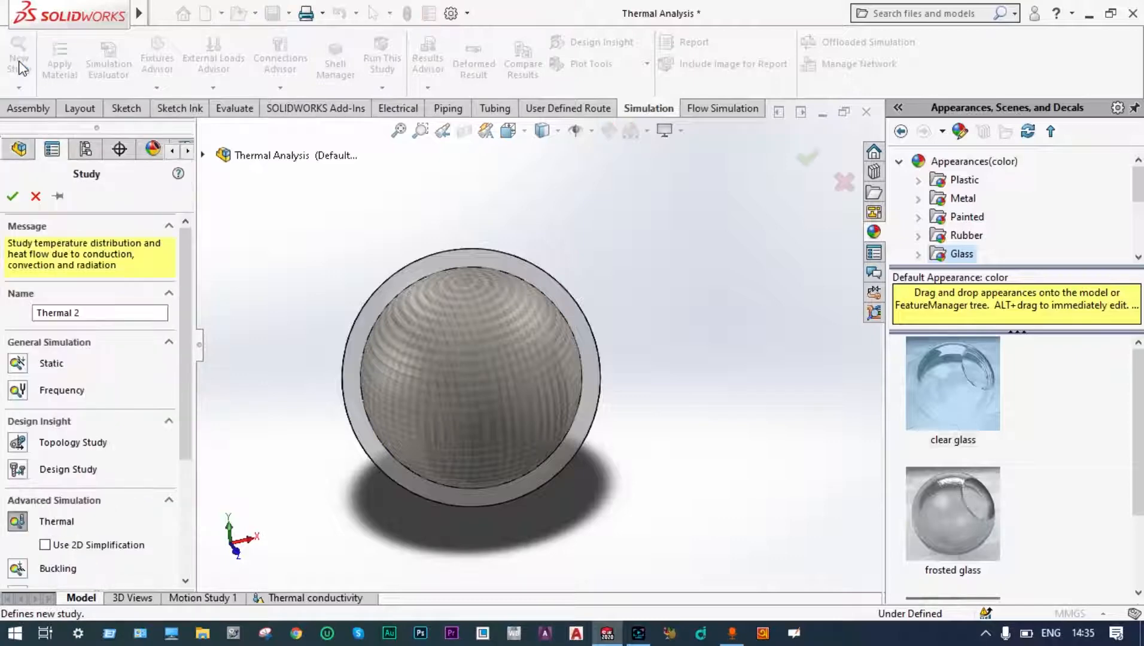
click(98, 312)
key(BackSpace)
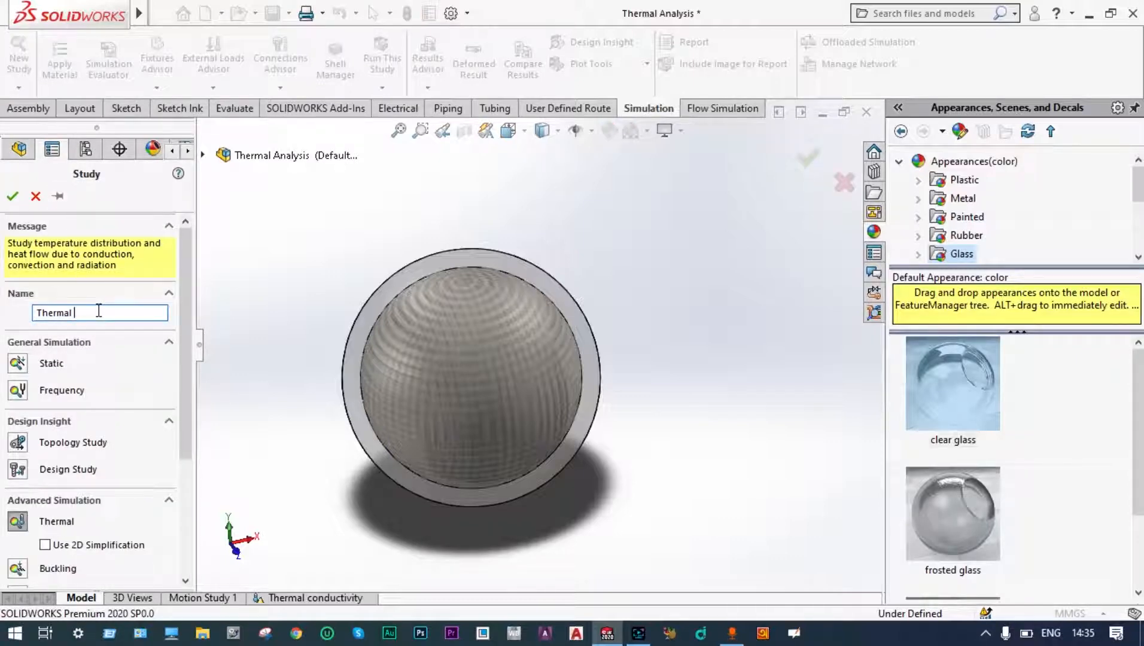
text(conductivity with insulators)
click(12, 195)
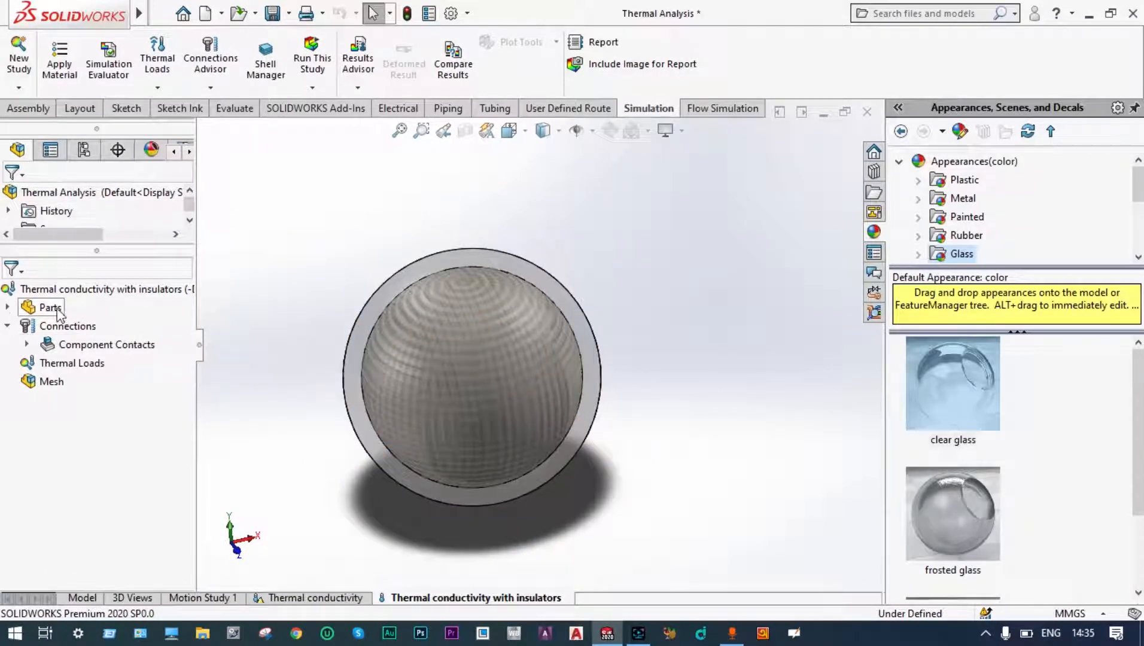
Step: Open the material library for the Poly Urethane-1 part and inspect the properties of Polyethylene Cross-Linked under Plastics
click(7, 308)
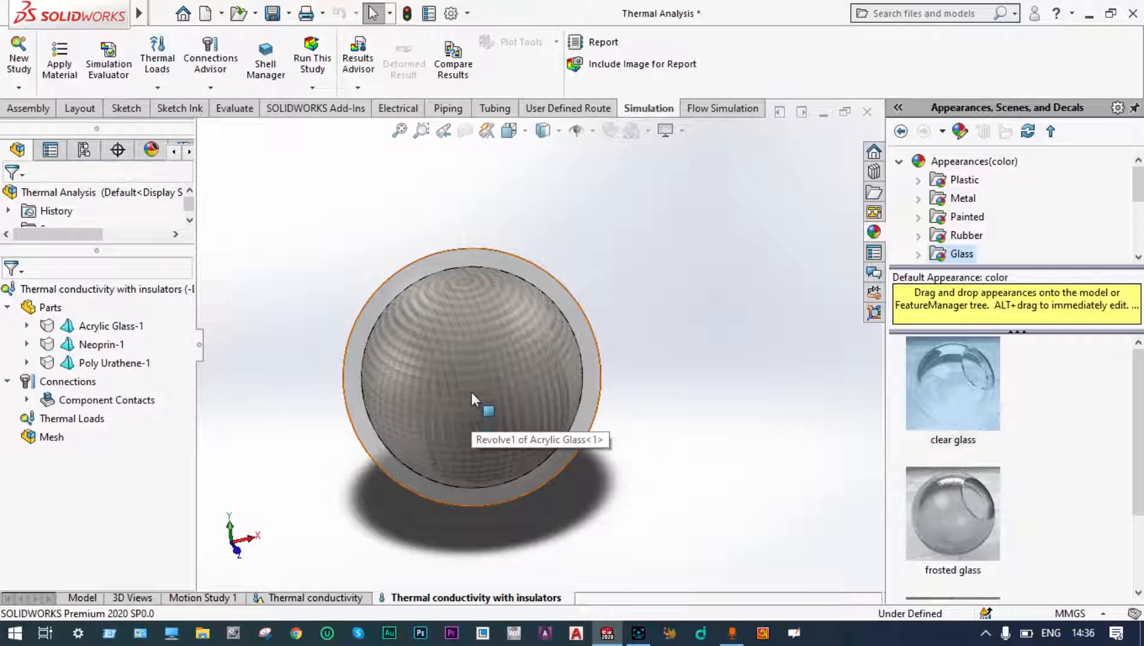
right_click(126, 329)
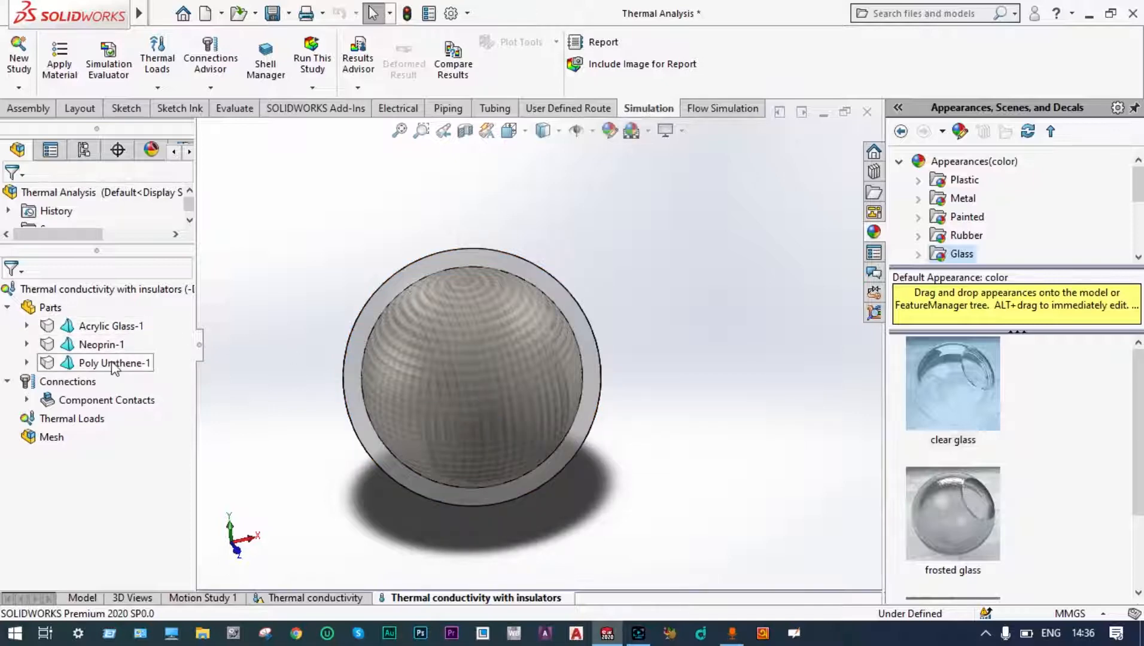
right_click(53, 369)
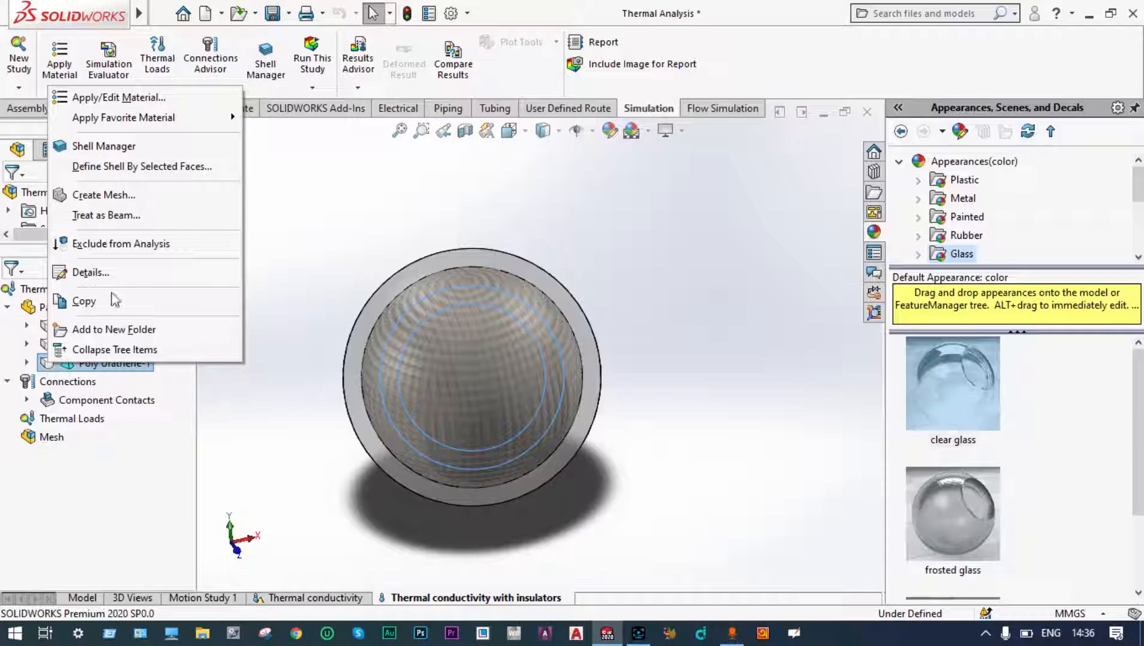
click(159, 99)
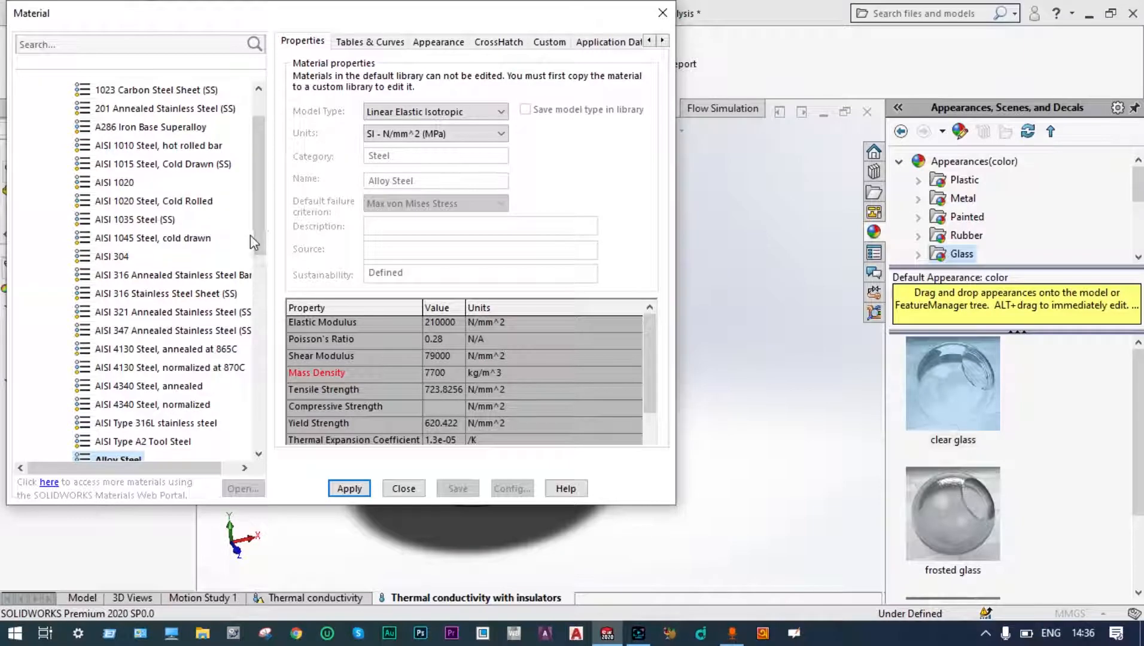
drag(258, 224, 259, 361)
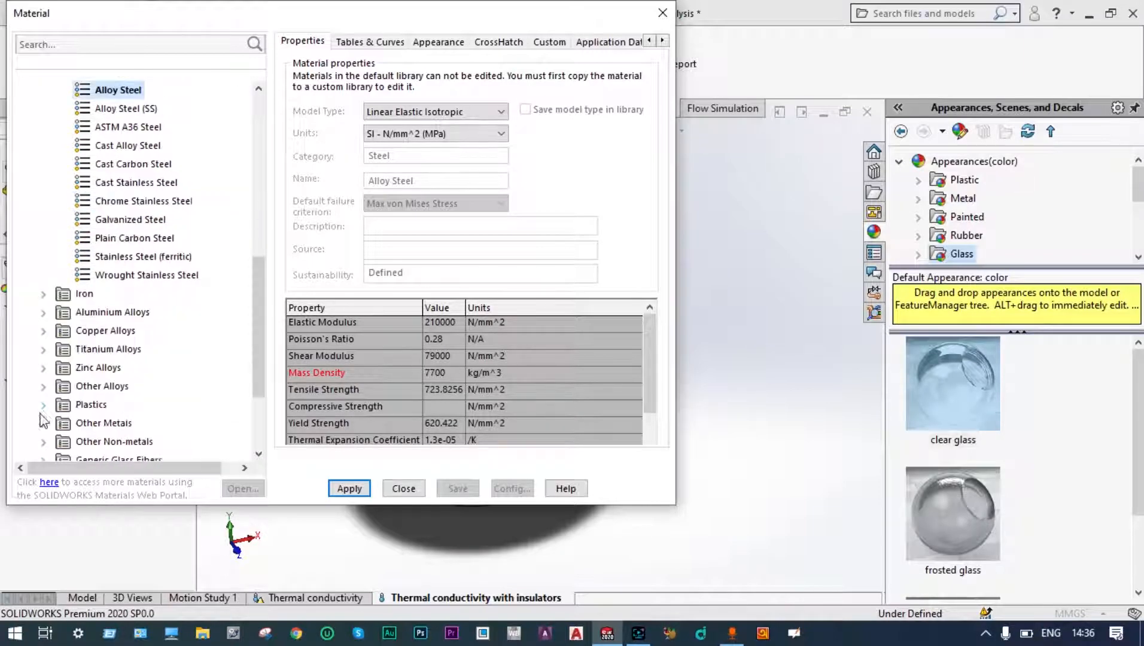
click(45, 408)
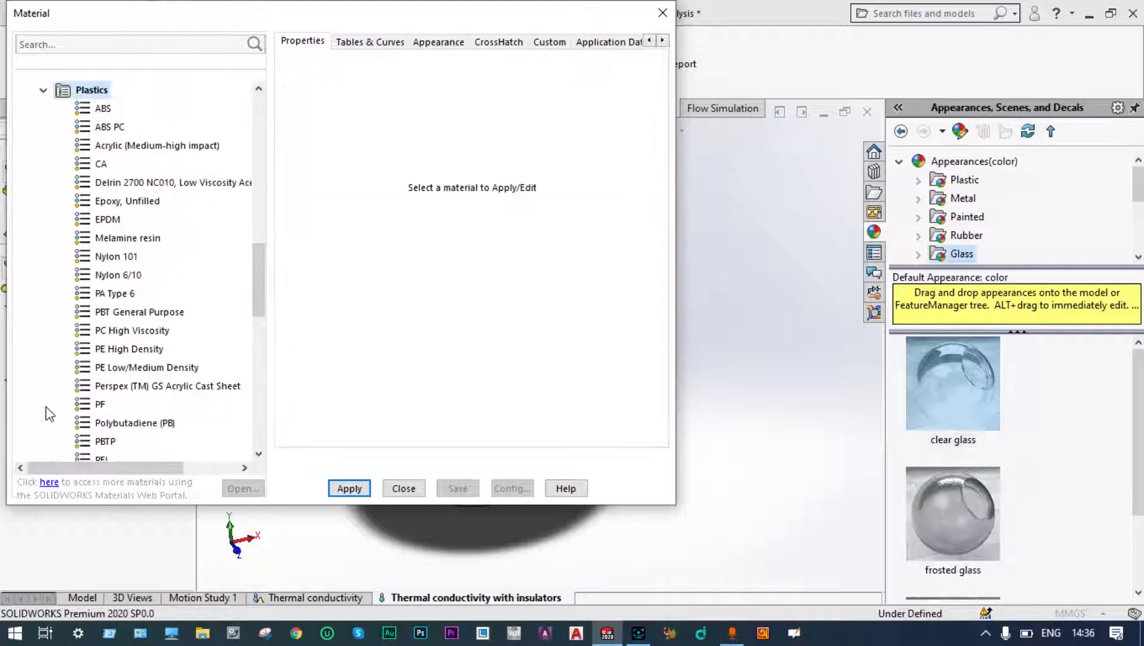
drag(259, 296, 258, 323)
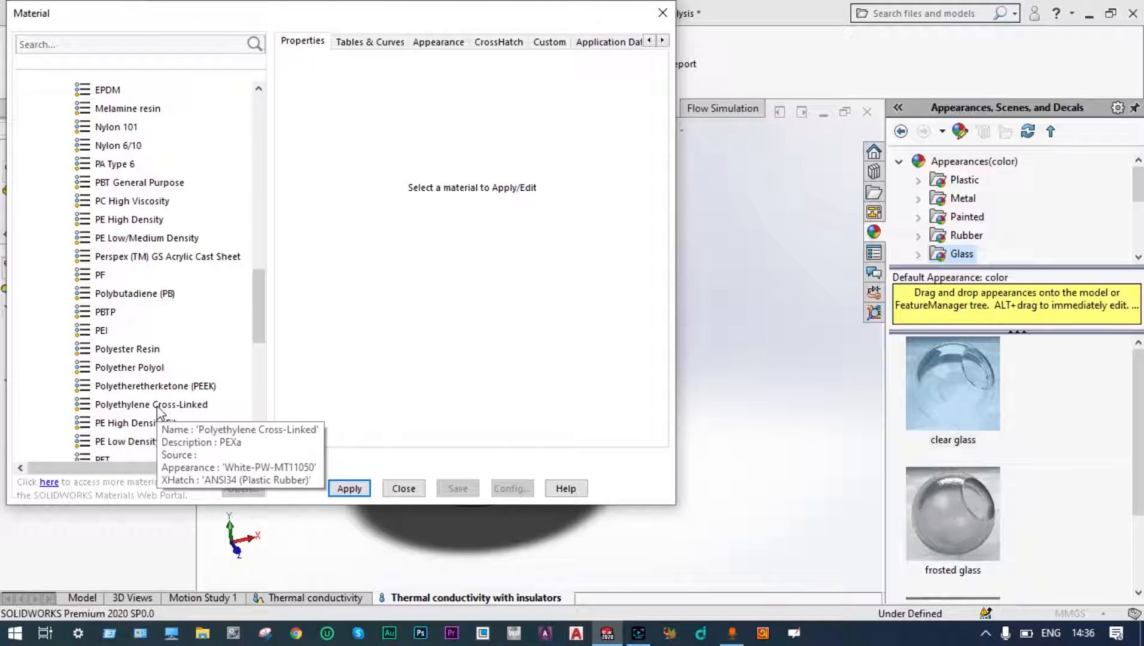
click(157, 405)
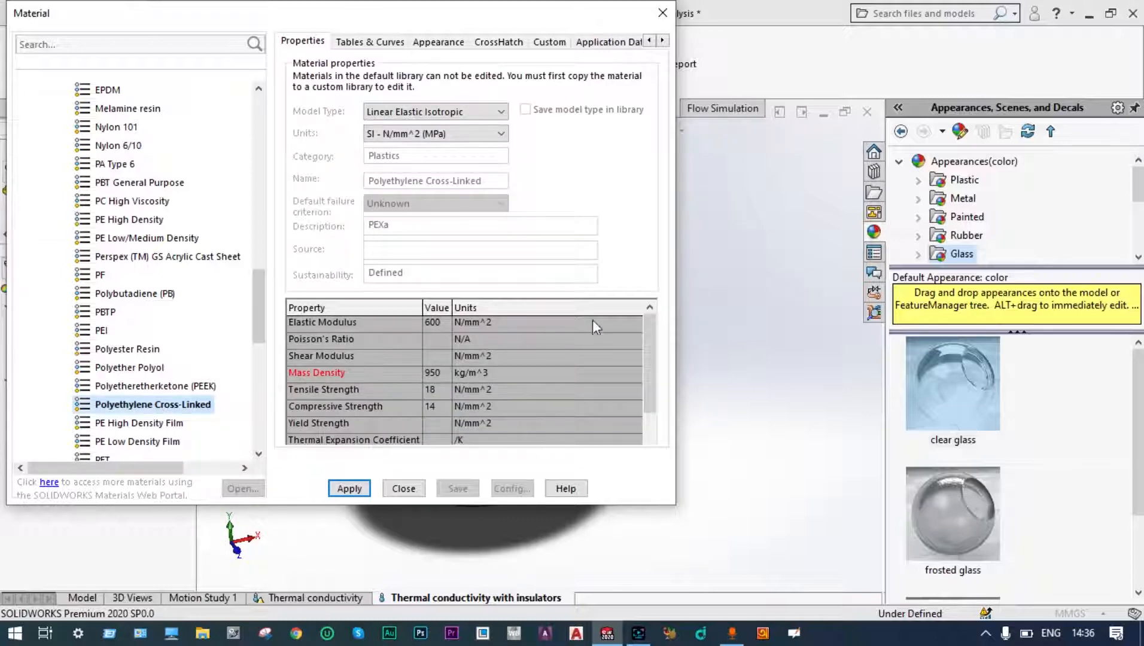
drag(648, 326, 648, 341)
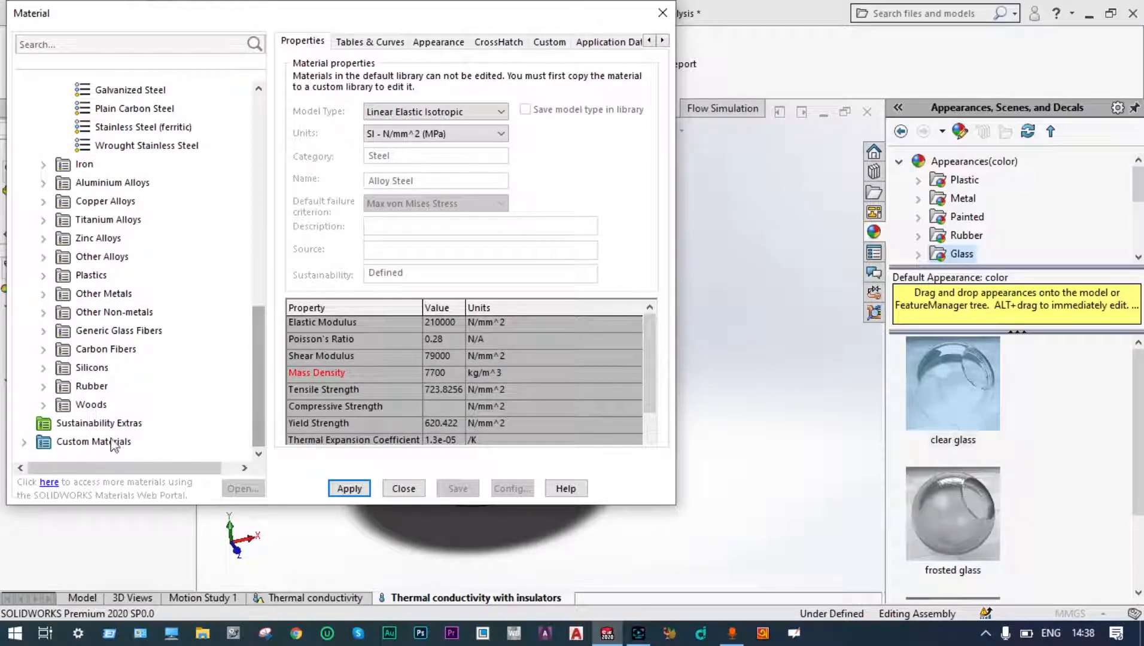
Step: Add a new category named "insulators" to the Custom Materials library
click(24, 443)
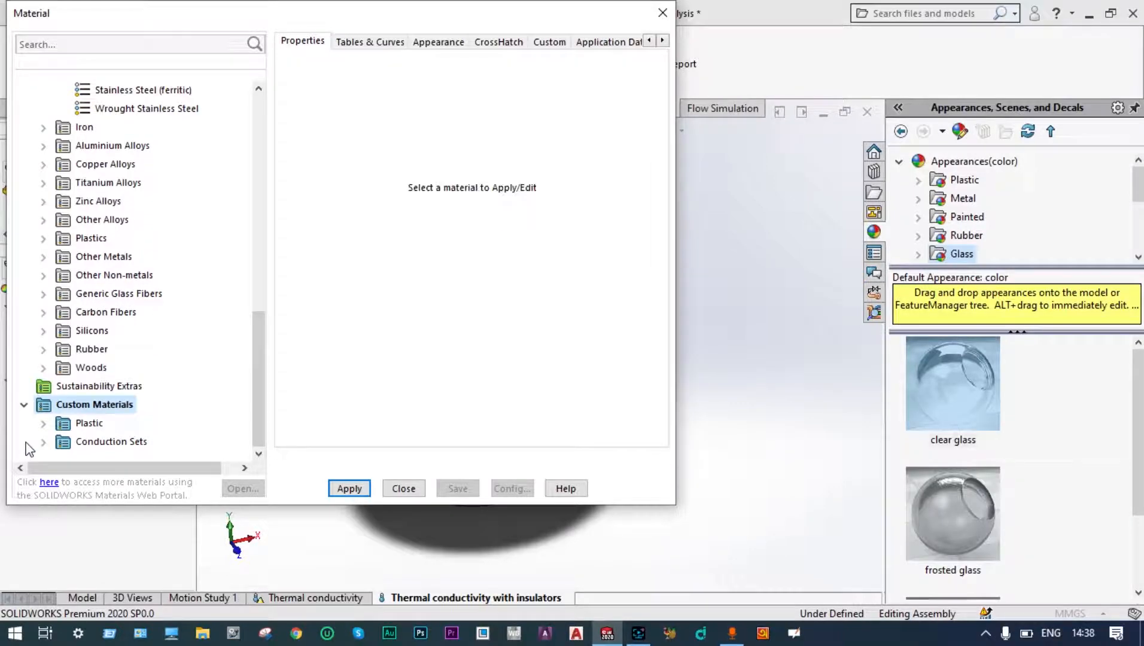
right_click(40, 407)
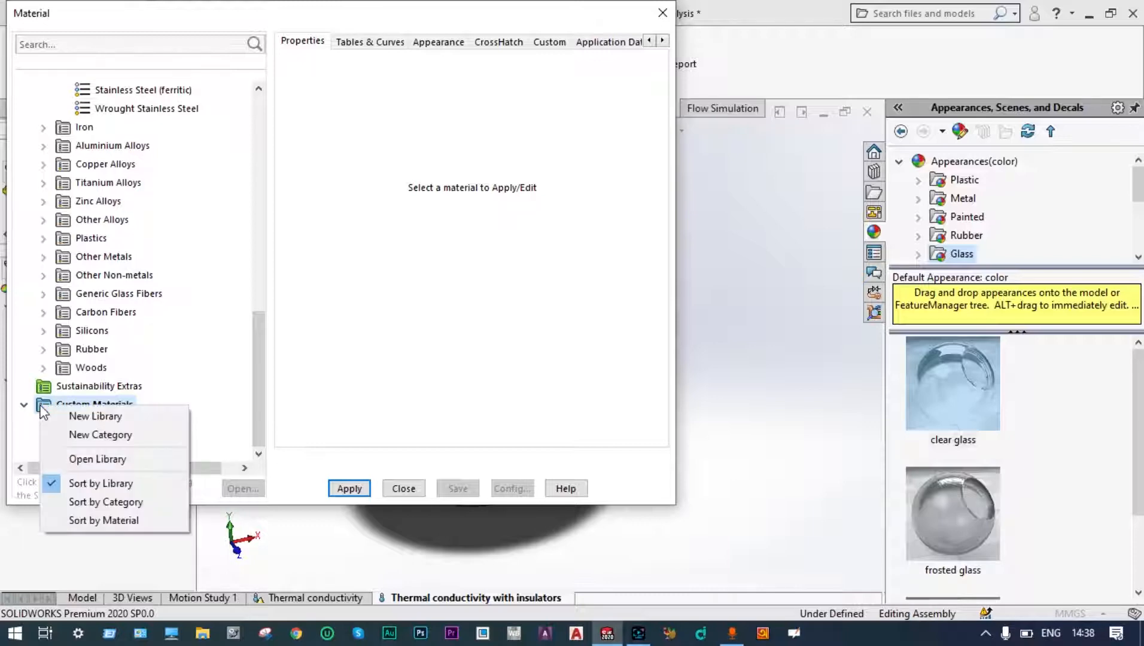
click(112, 434)
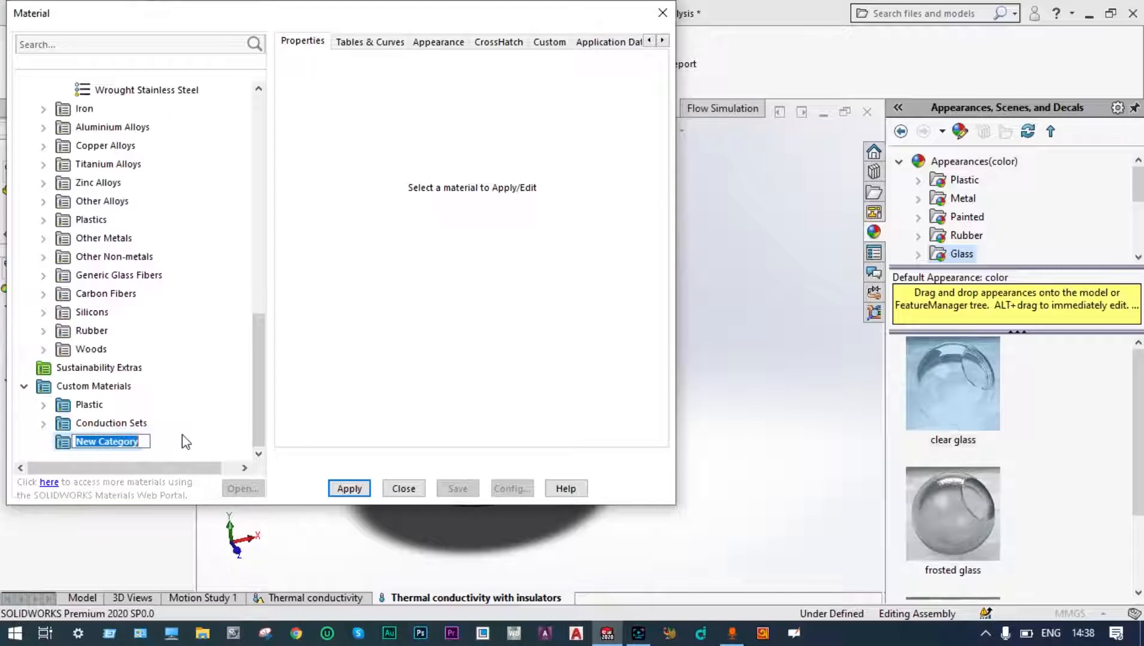
text(ins)
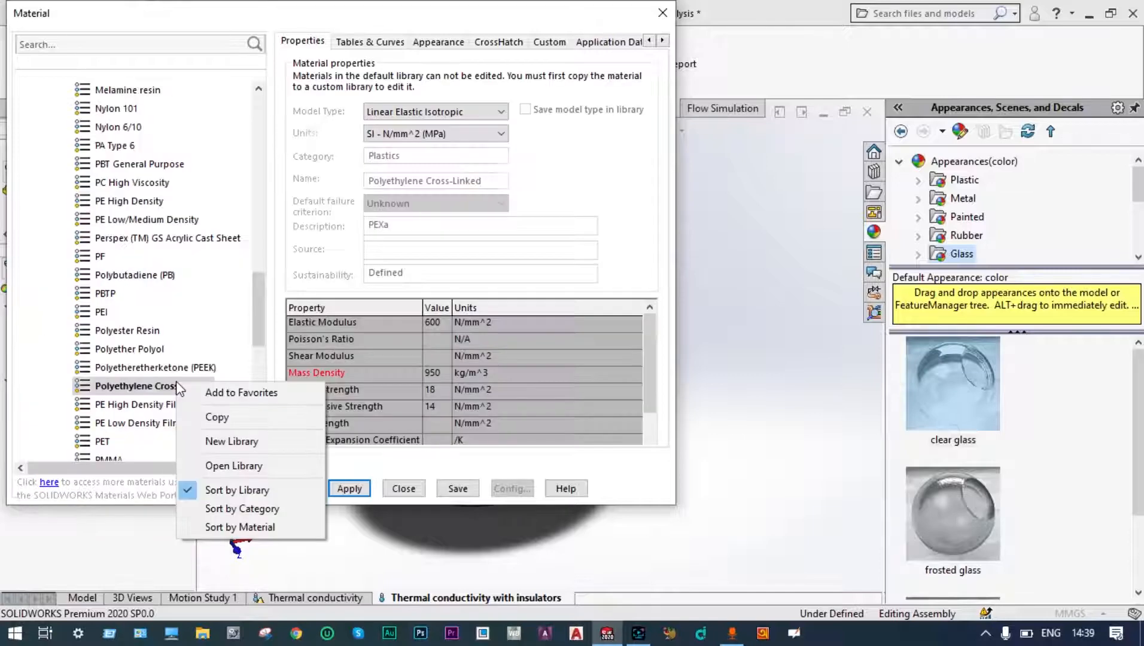
Step: Copy the Polyethylene Cross-Linked material into the insulators category of the Custom Materials library
click(207, 419)
drag(259, 355, 259, 435)
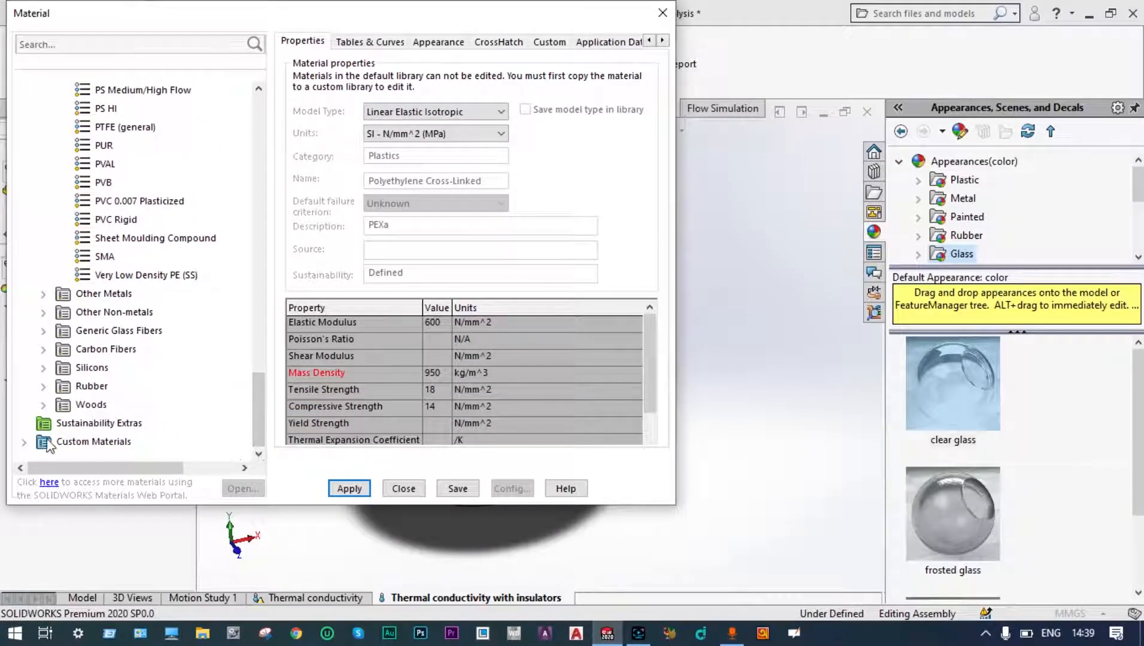
click(25, 442)
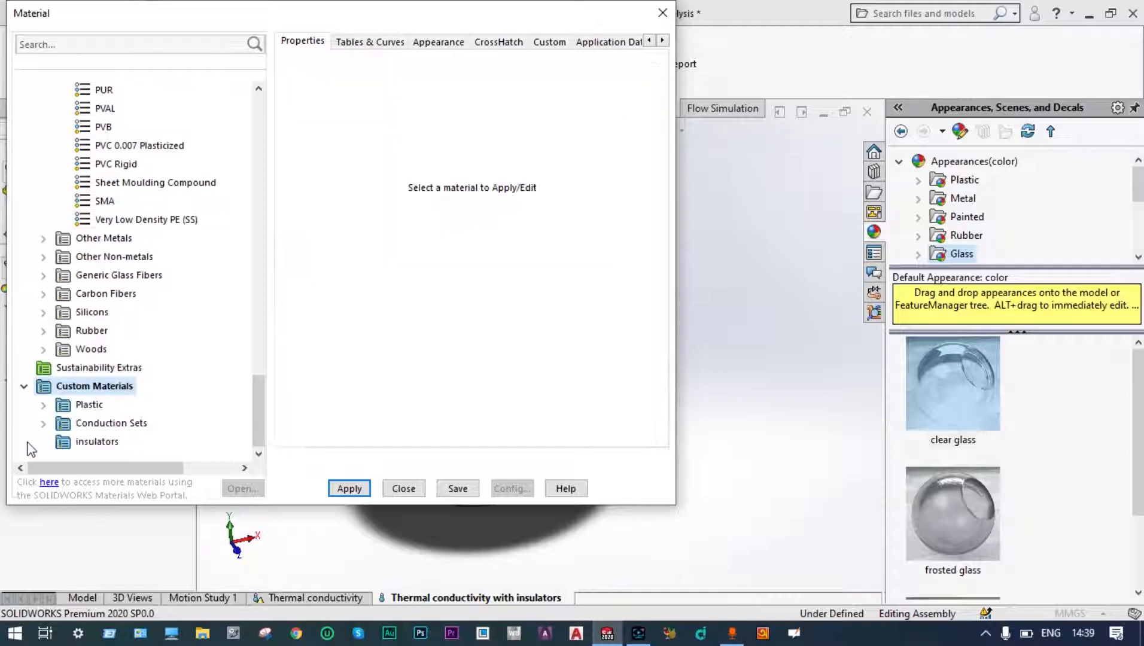
right_click(80, 445)
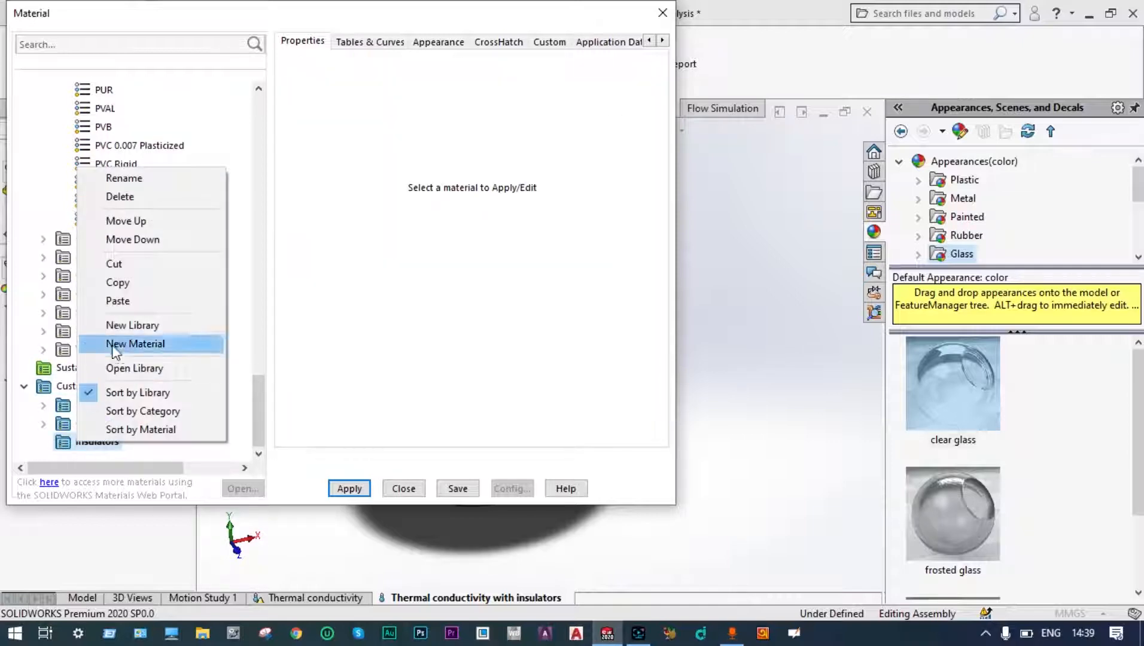
click(123, 301)
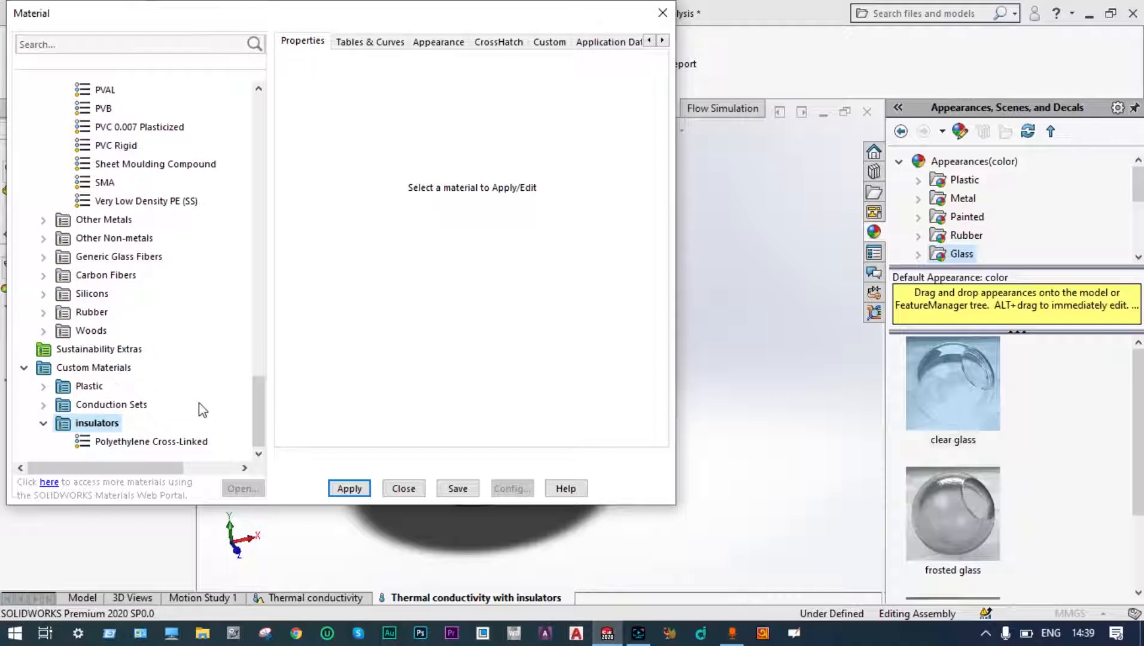
Step: Rename the copied material in the insulators category as "Modified Polyethylene Cross-Linked"
click(172, 441)
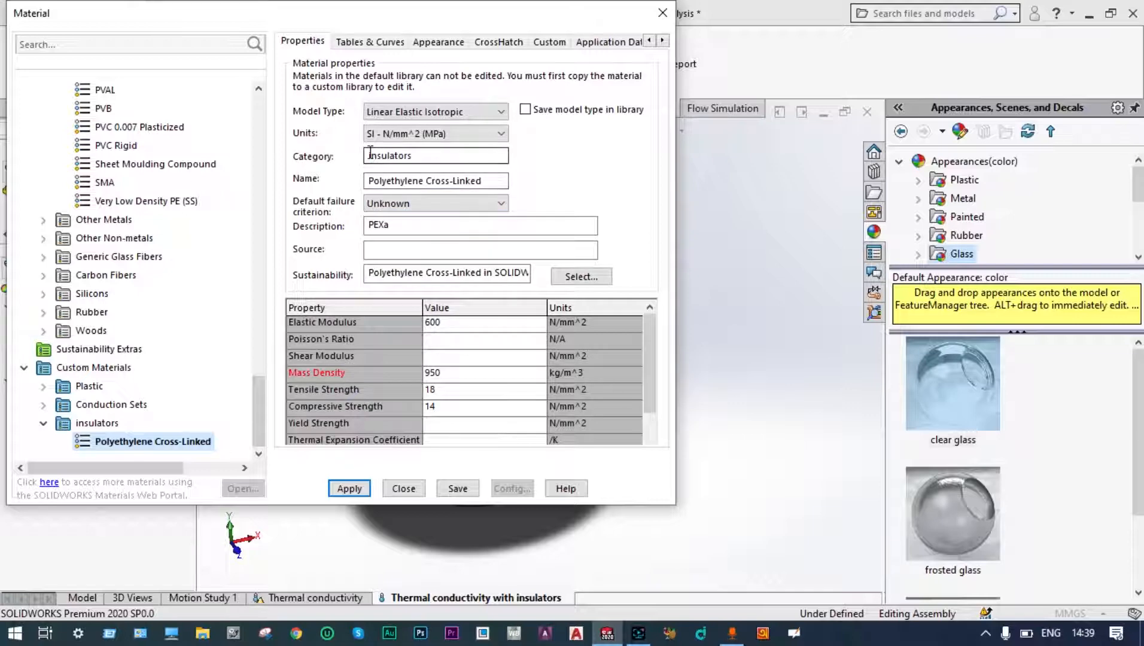
click(370, 180)
text(Modified)
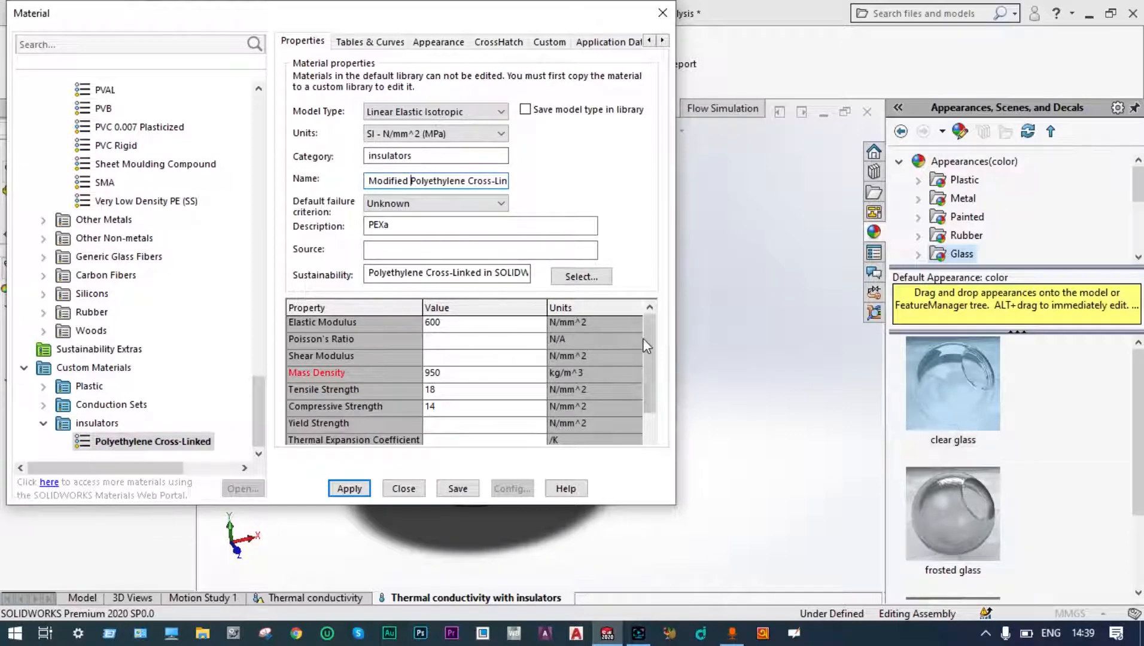
Step: Set the modified polyethylene's thermal conductivity to 0.02 W/(m·K) and apply the material to the Poly Urathene-1 part
drag(648, 342, 647, 369)
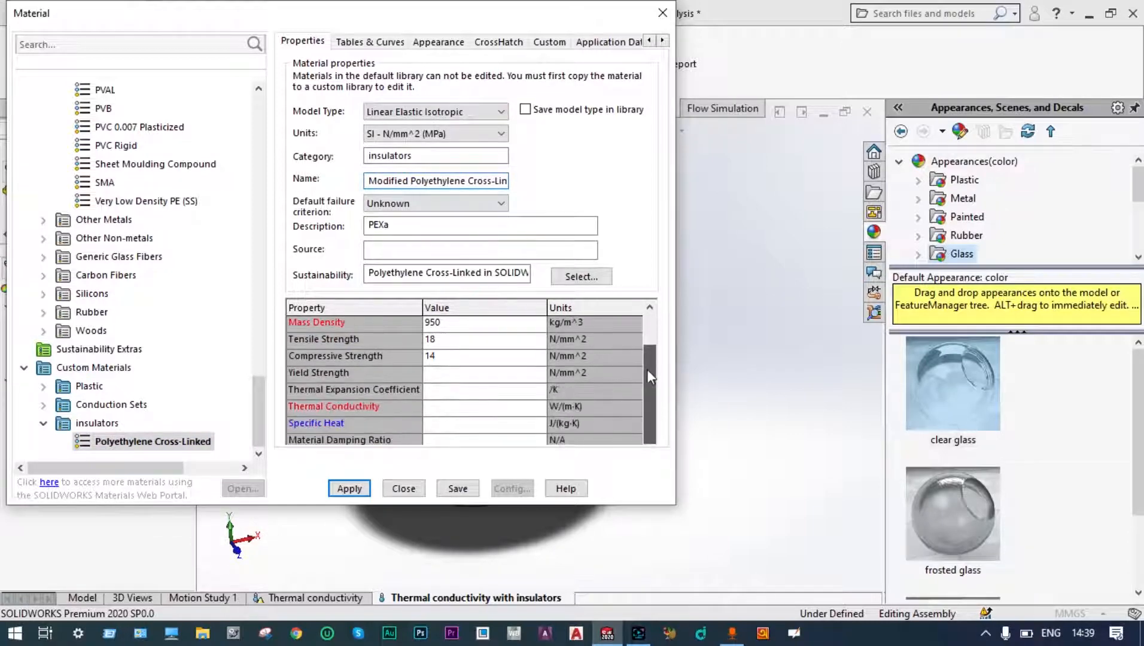
click(473, 409)
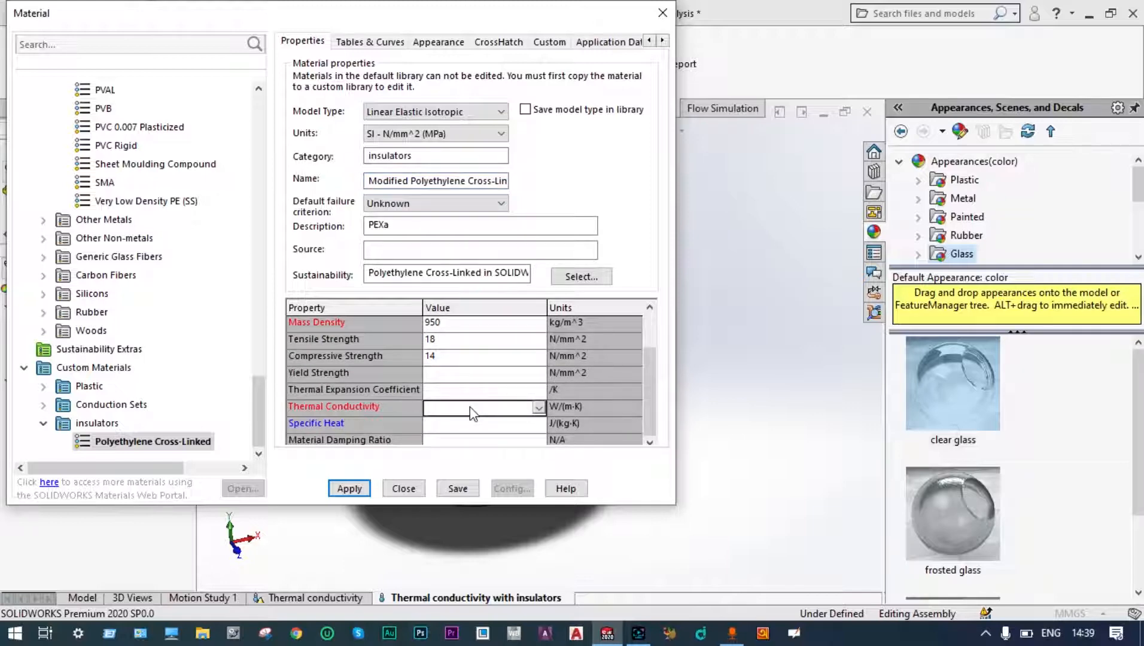
text(0.0)
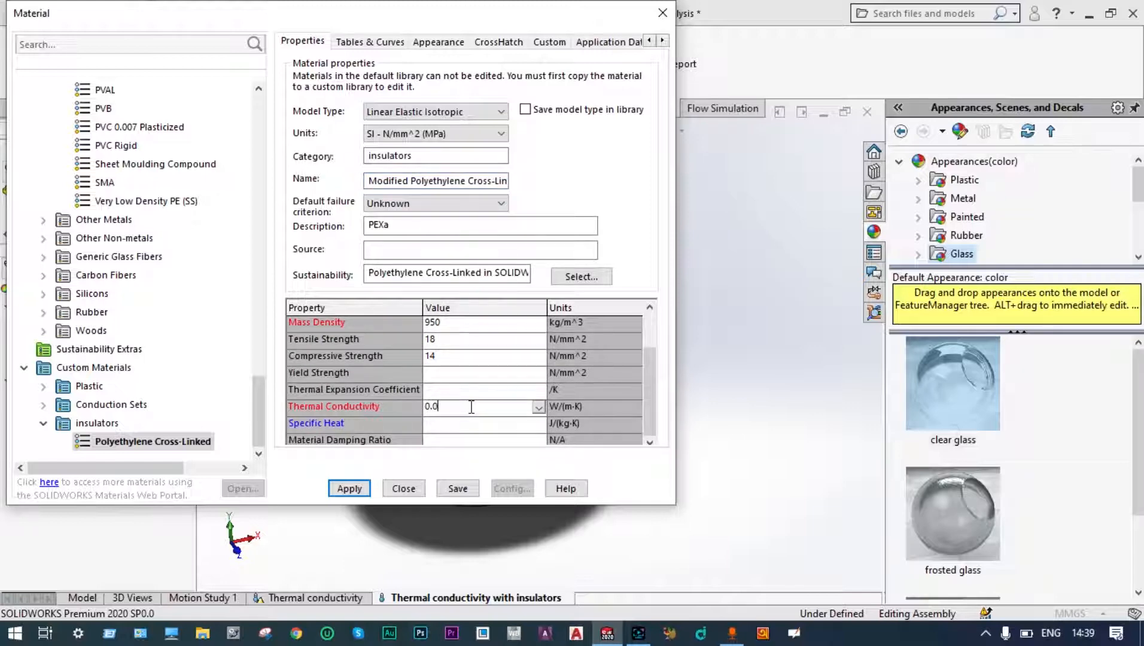
text(2)
click(354, 489)
click(404, 488)
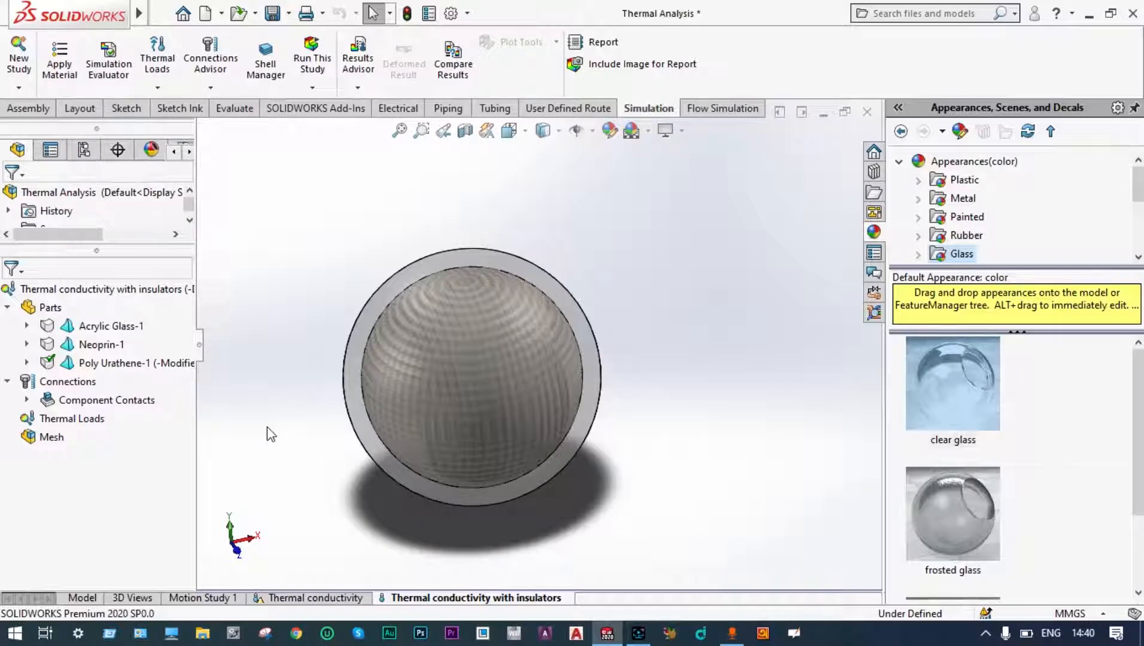
Step: Open the material library for the Neoprin-1 part and inspect the thermal properties of NEOPRENE under Rubber
right_click(85, 347)
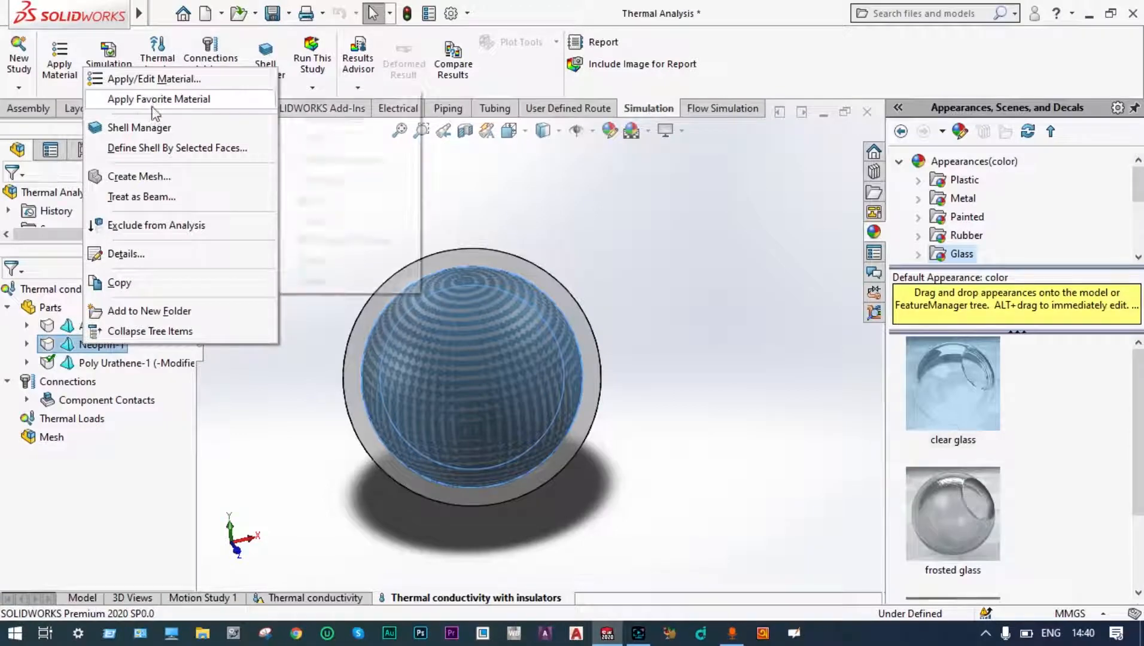
click(158, 83)
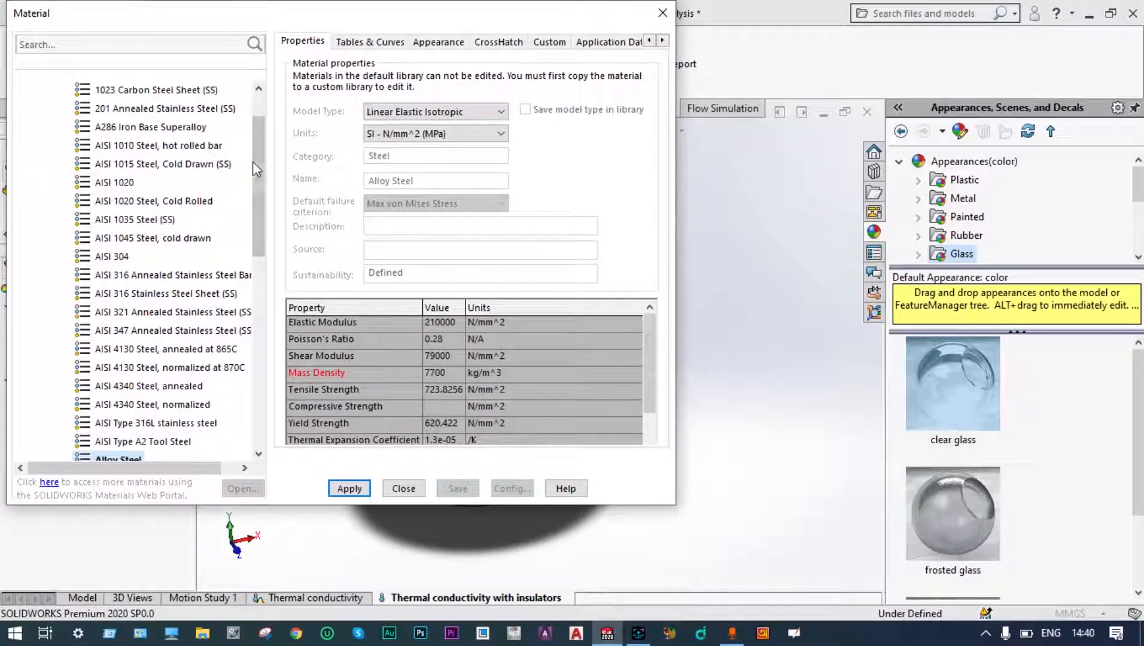
drag(253, 163, 257, 341)
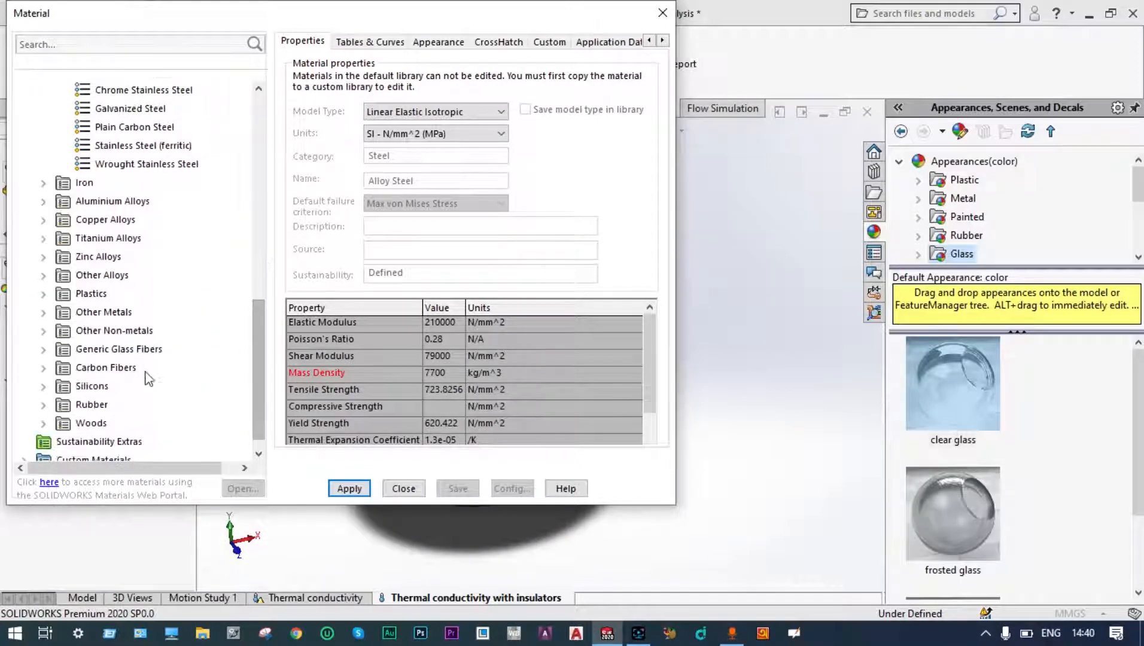
double_click(57, 407)
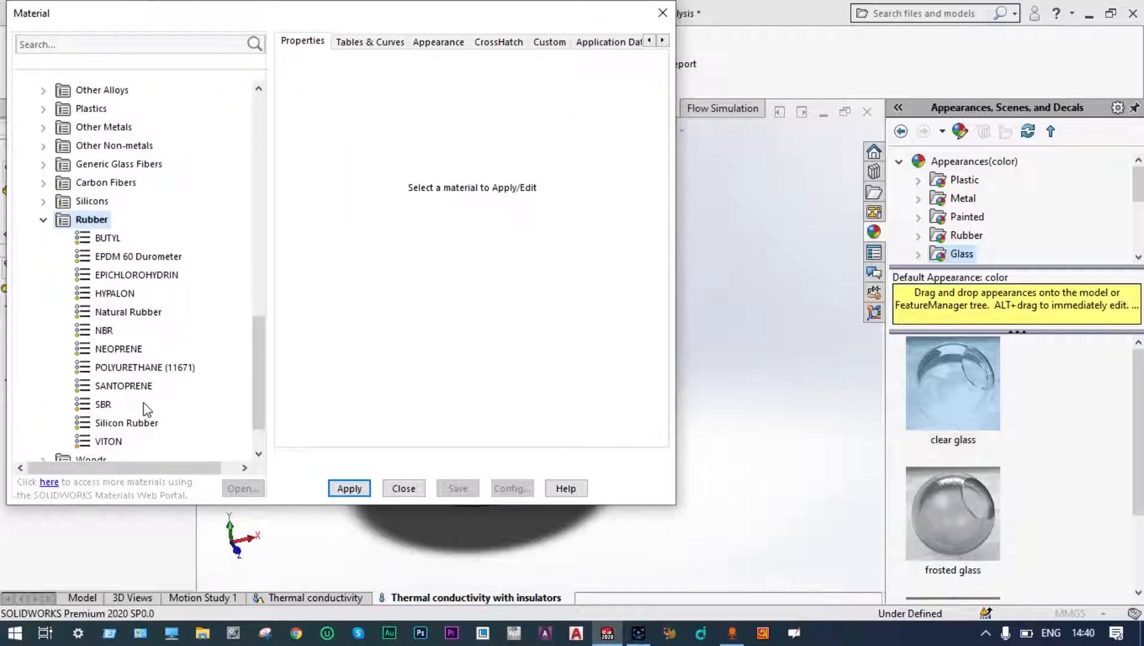
click(117, 350)
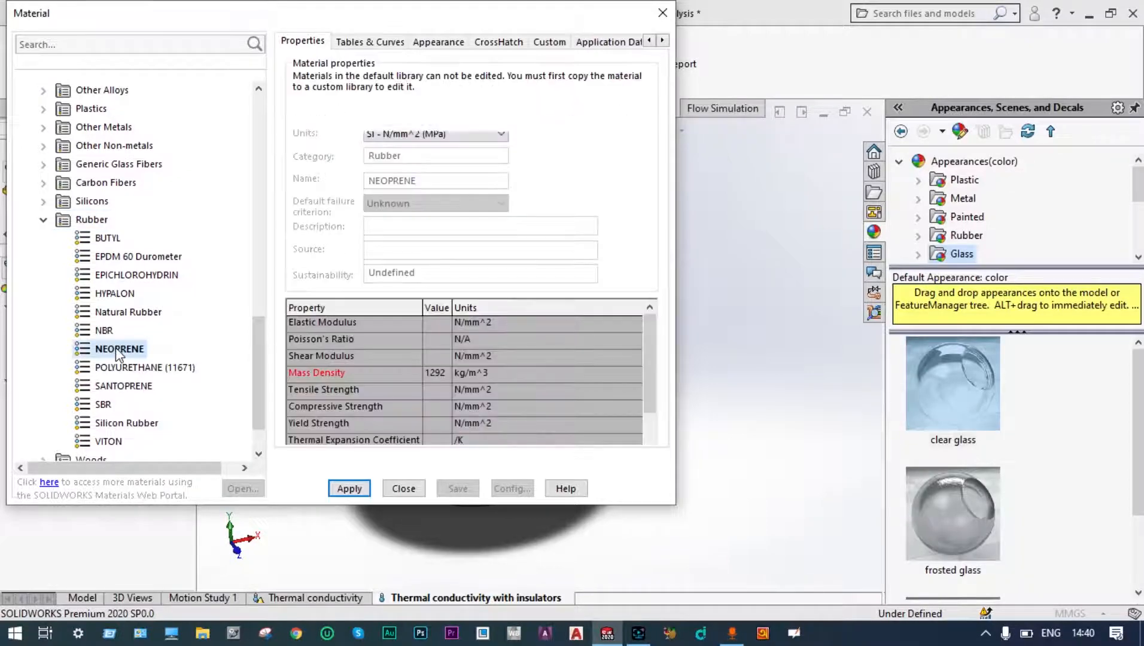
right_click(117, 349)
click(149, 386)
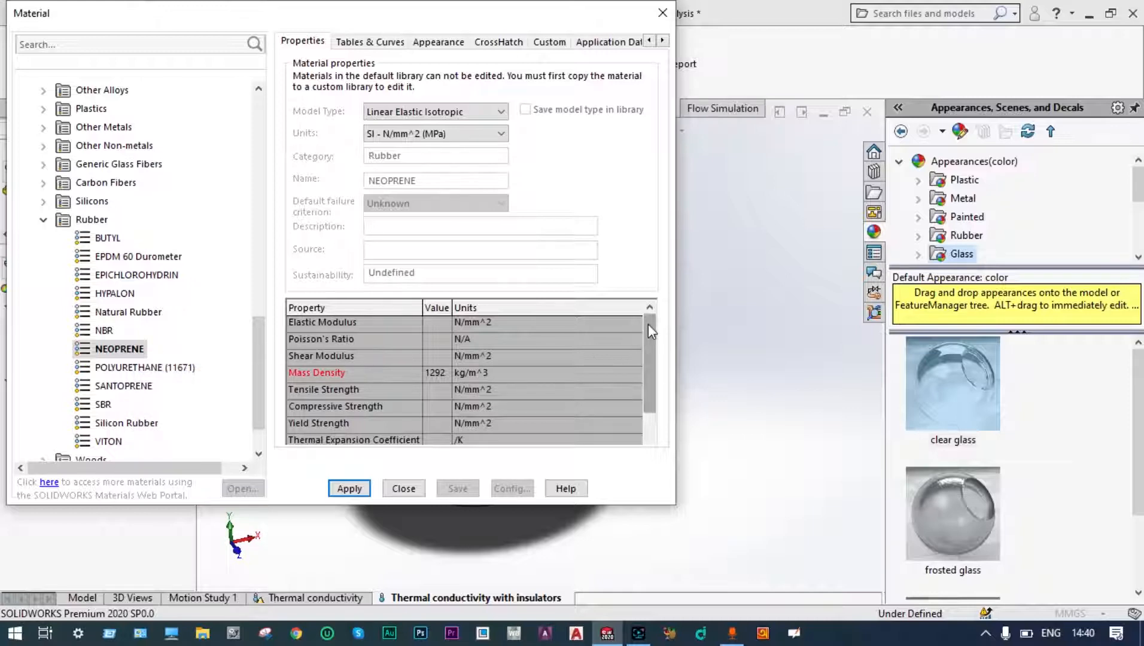
drag(648, 325, 647, 354)
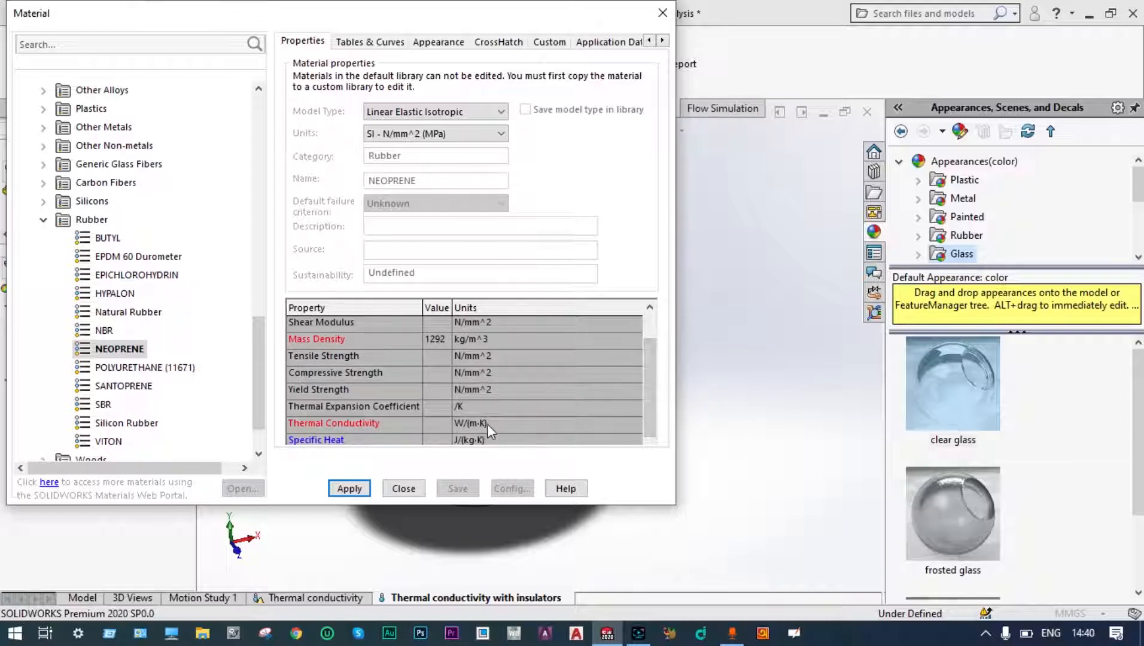
Step: Copy the NEOPRENE material into the insulators category of the Custom Materials library
right_click(137, 351)
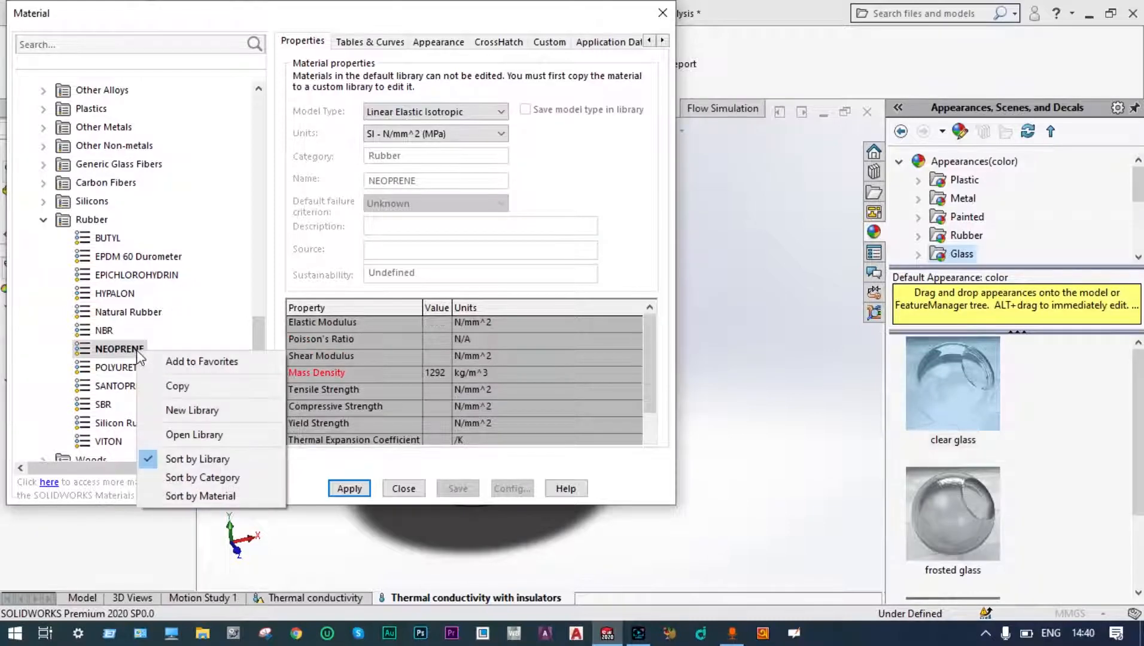
click(165, 389)
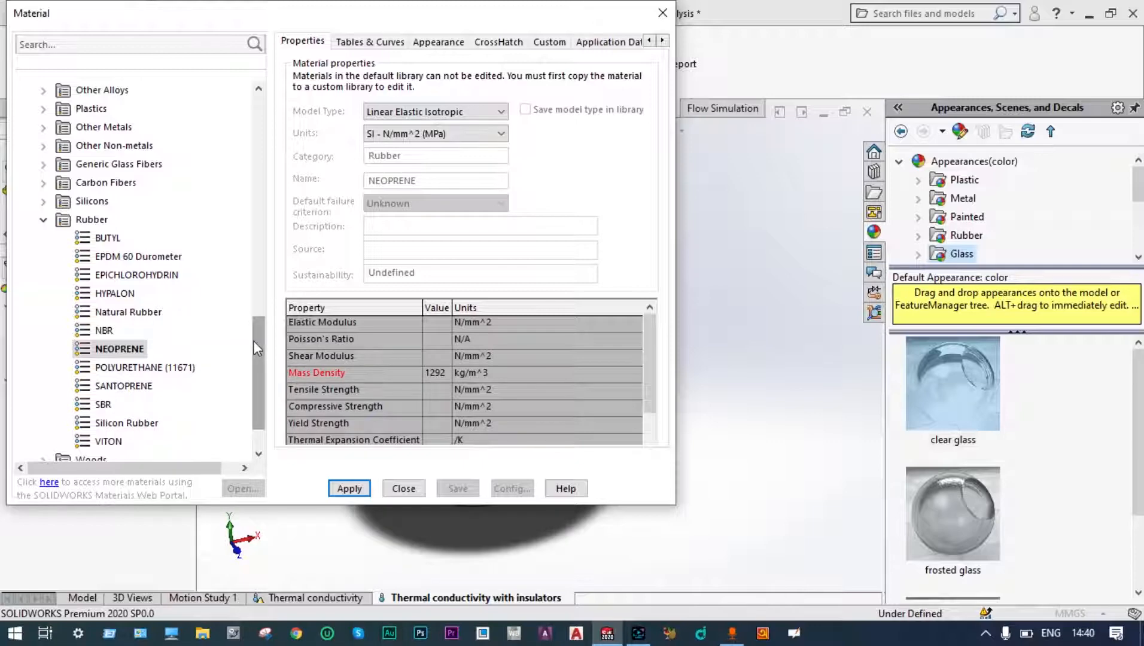
drag(253, 340, 253, 384)
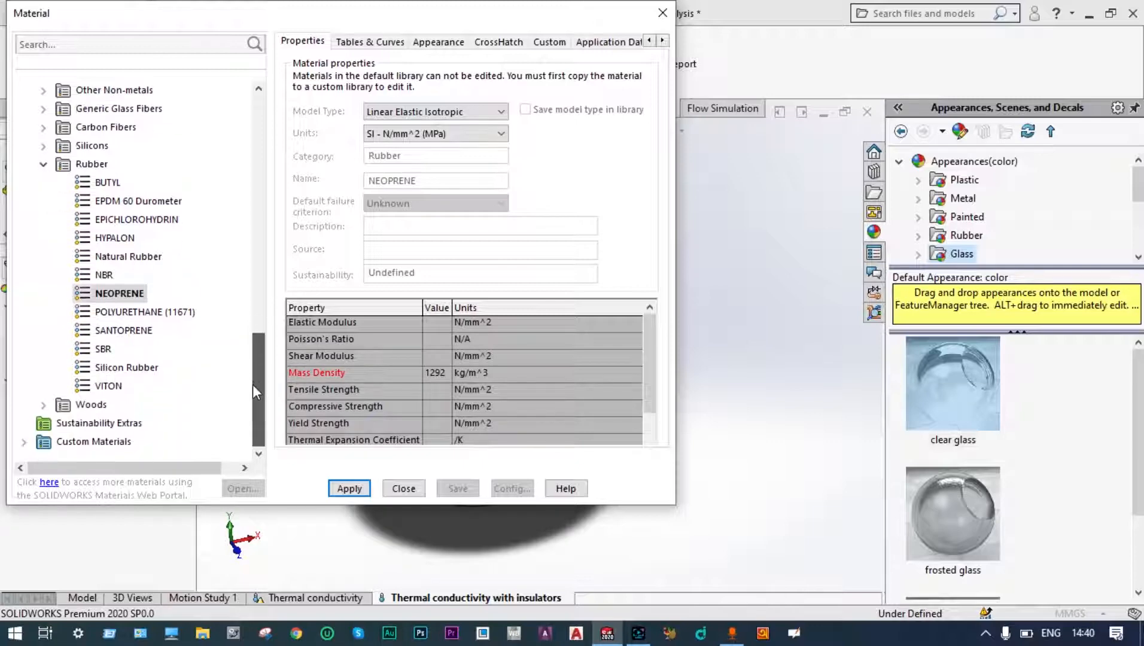
click(24, 443)
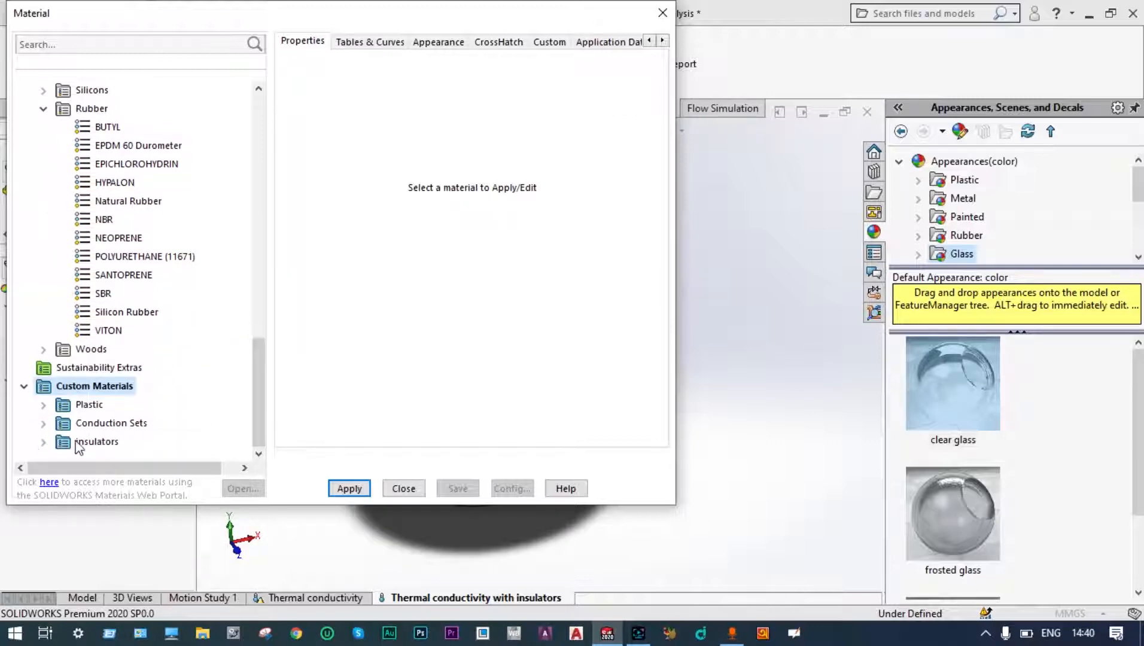
click(76, 443)
click(44, 442)
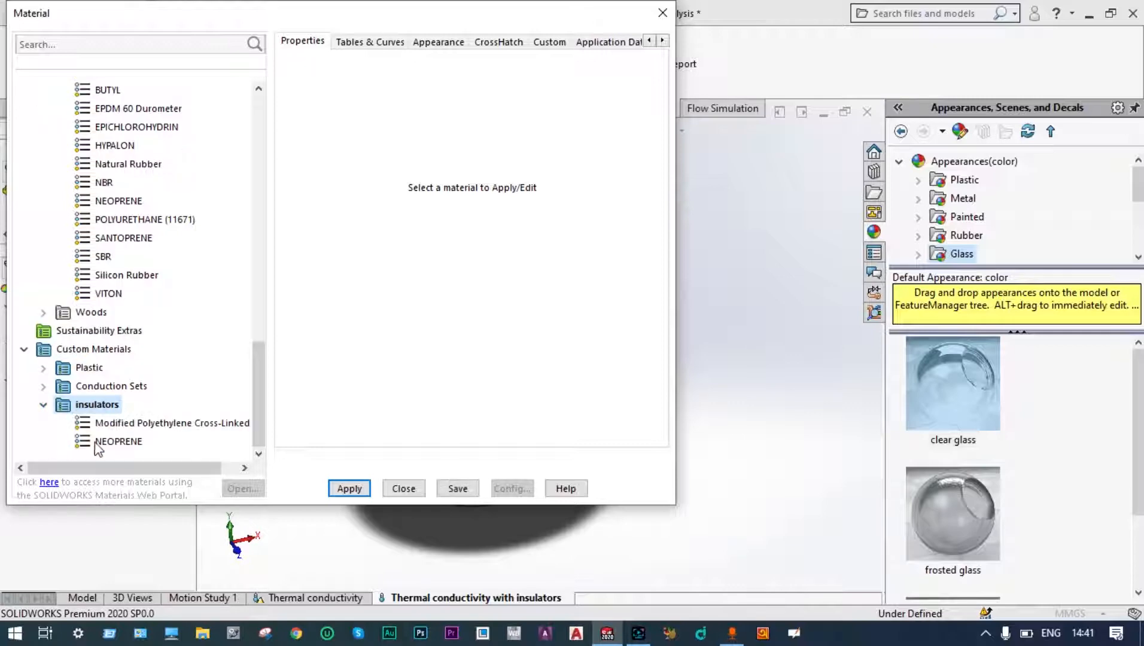
Step: Set the custom NEOPRENE's thermal conductivity to 0.06 W/(m·K) and apply the material to the Neoprin-1 part
click(130, 443)
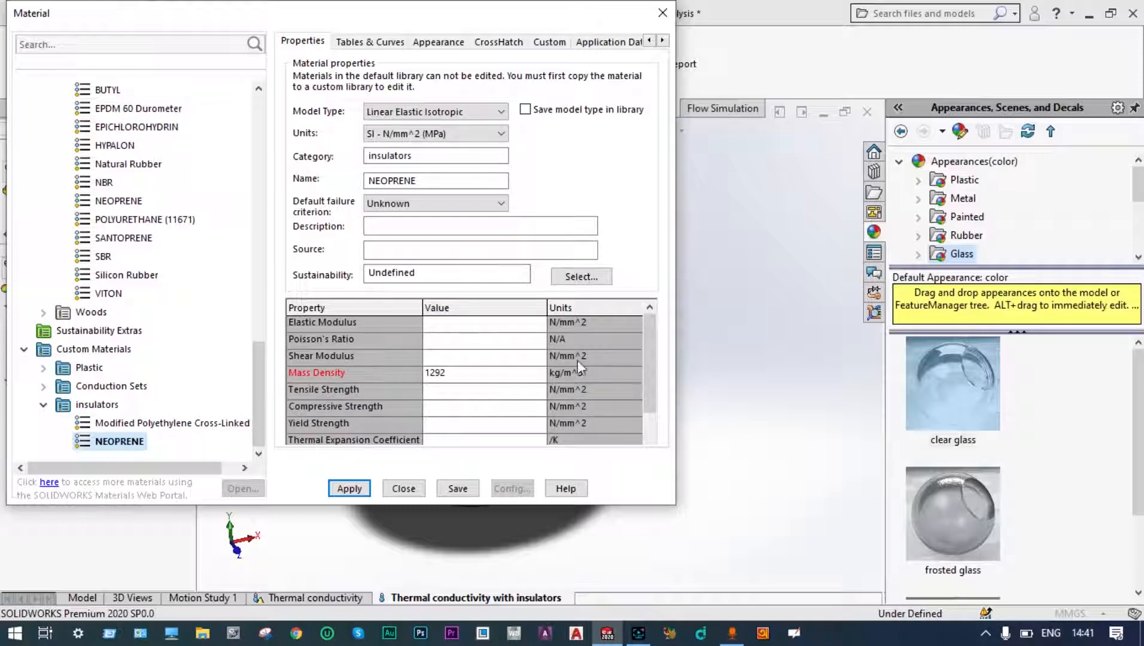
drag(649, 327, 648, 358)
click(509, 425)
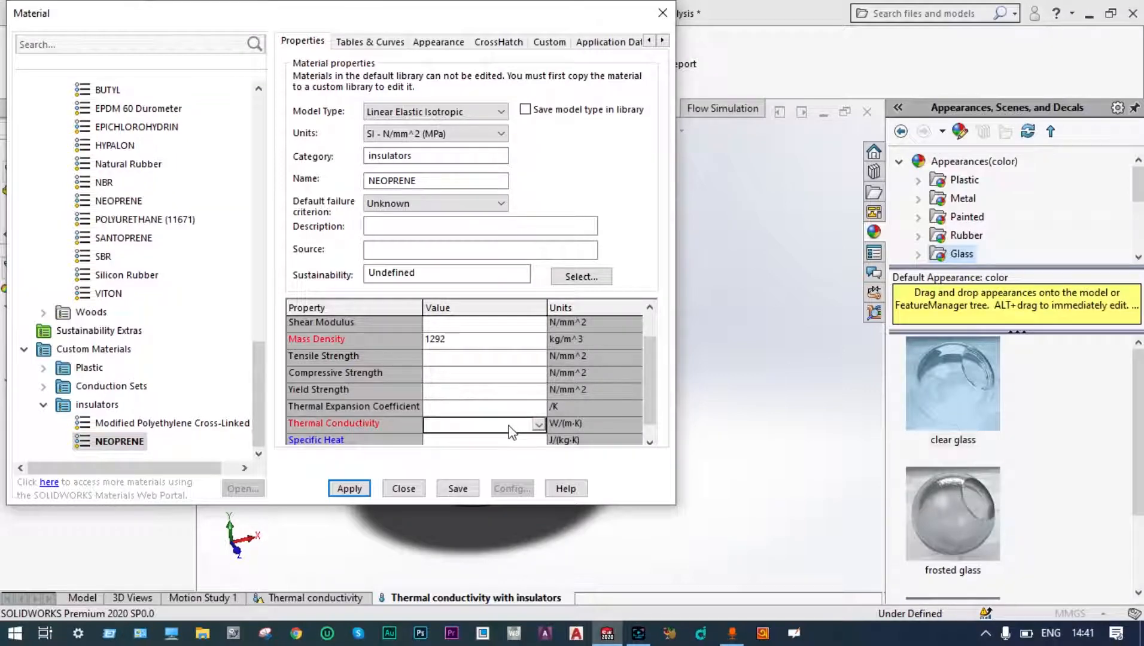
text(0.06)
click(354, 489)
click(402, 487)
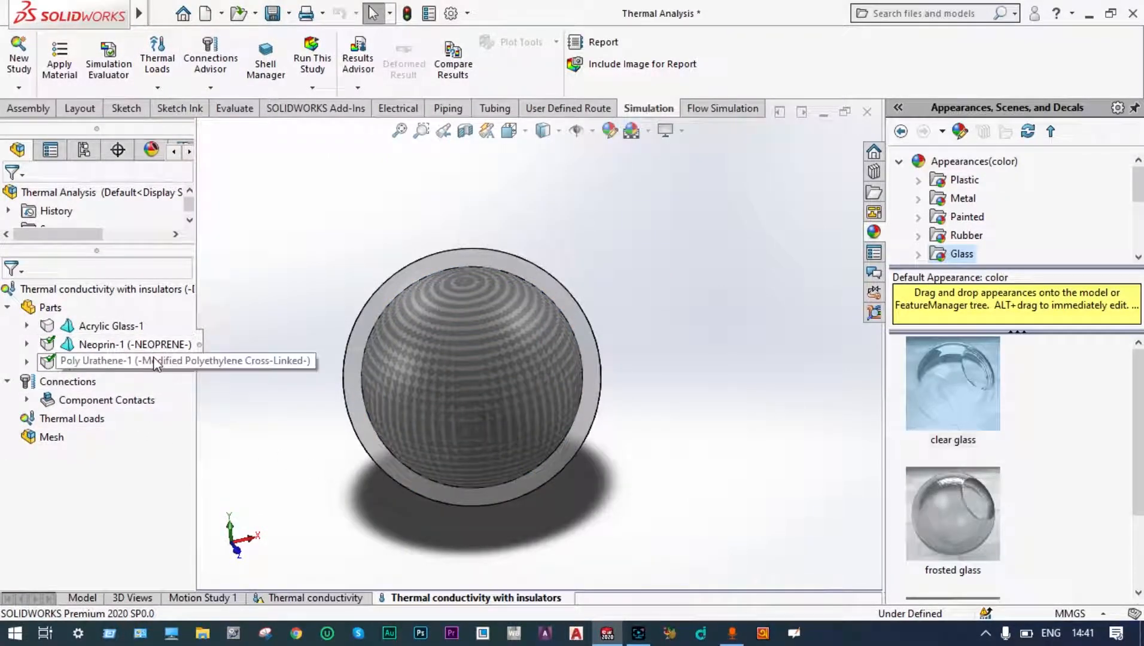
Step: Open the material library for the Acrylic Glass-1 part and select A-Glass Fiber under Generic Glass Fibers
right_click(134, 333)
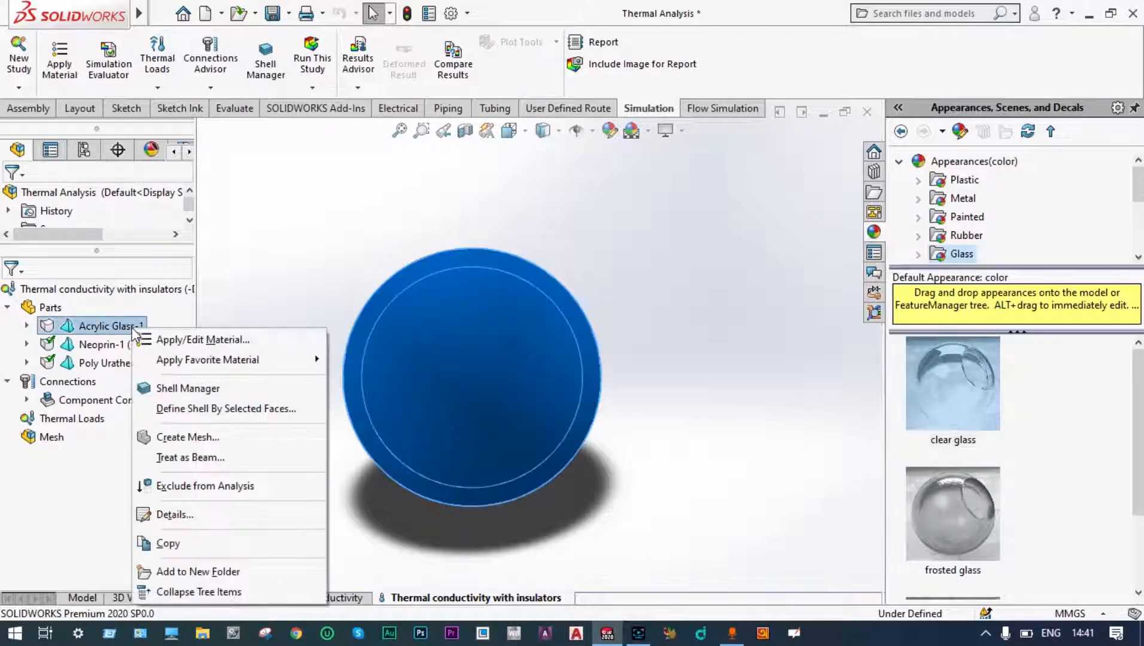
click(187, 341)
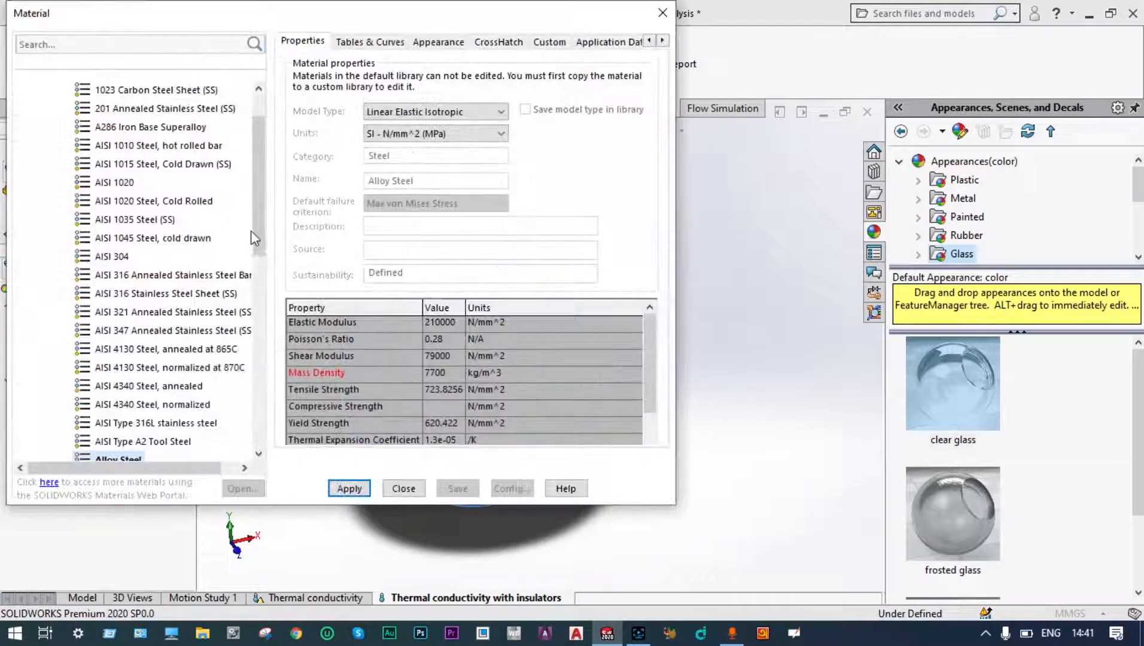
drag(256, 221, 265, 184)
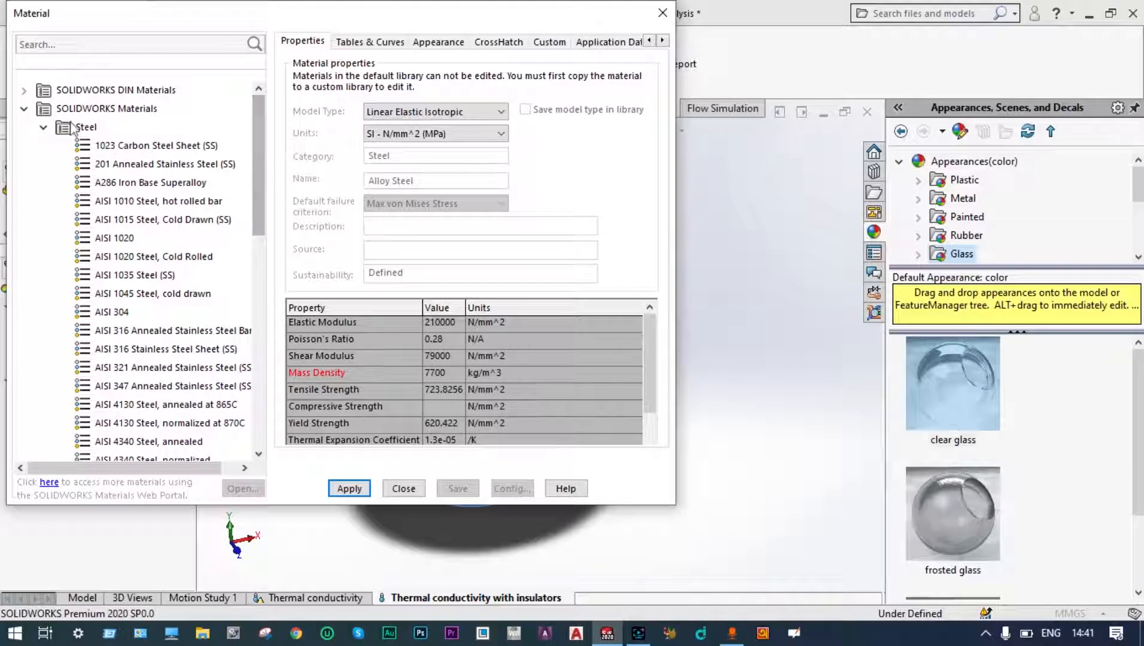
click(26, 110)
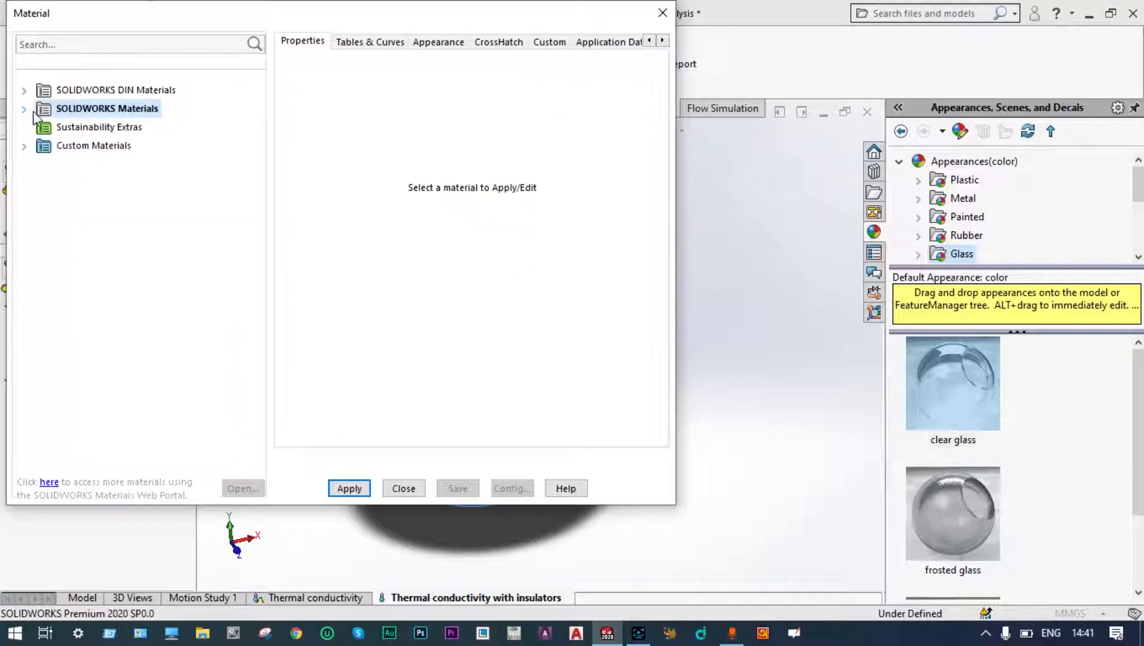
click(28, 109)
click(45, 313)
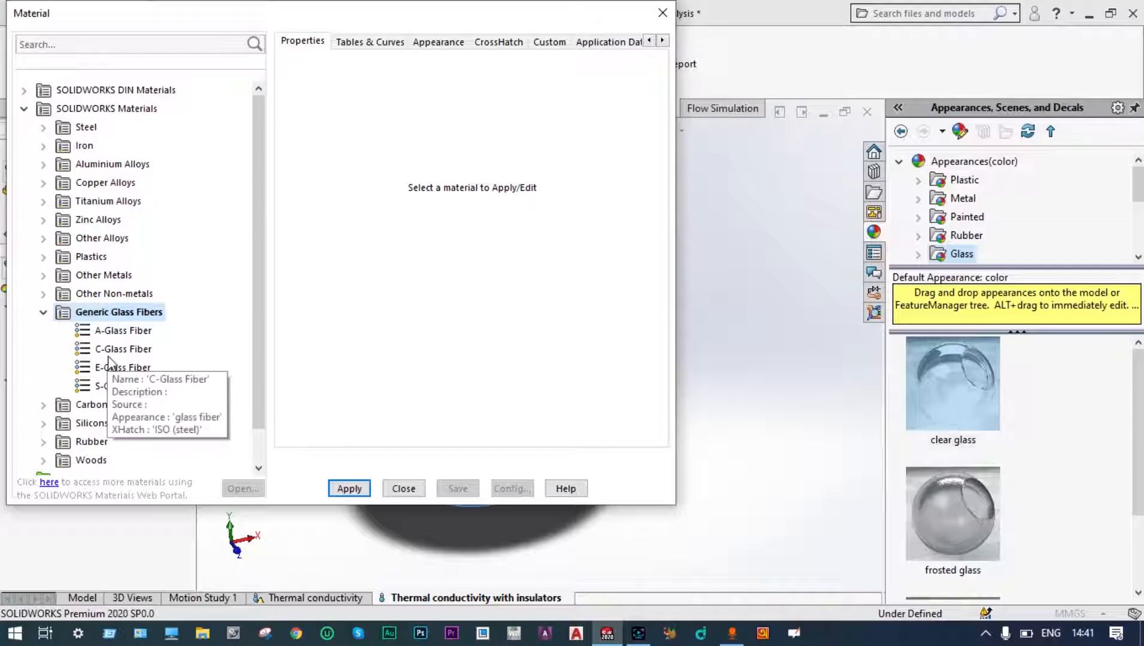
click(130, 335)
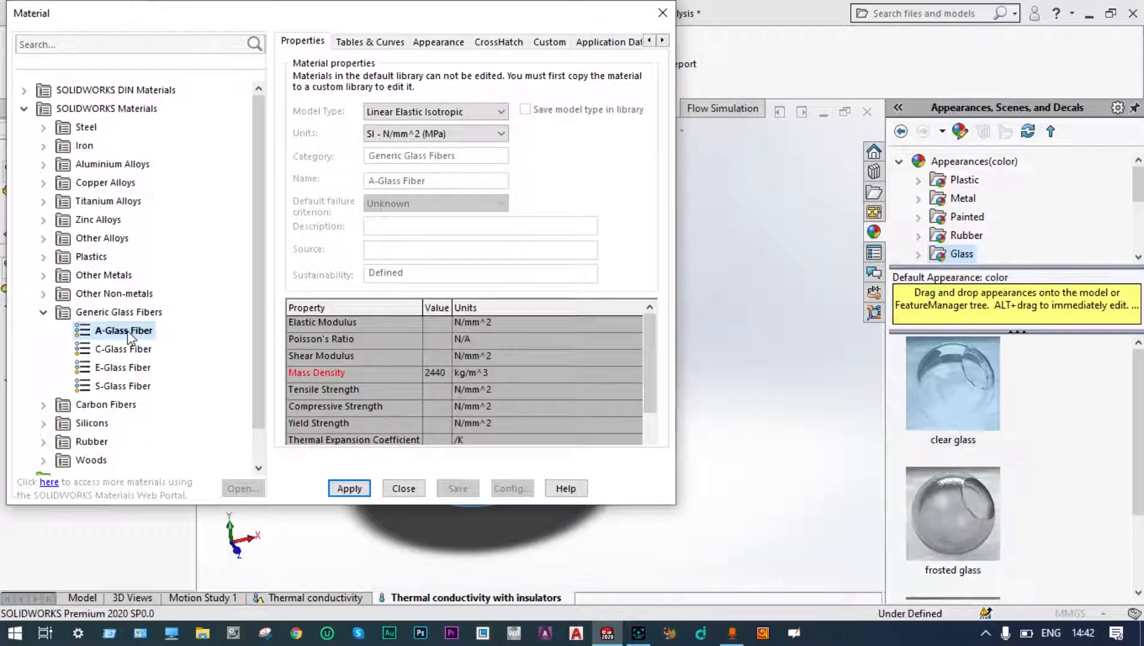
Step: Copy the A-Glass Fiber material into the insulators category of the Custom Materials library
right_click(130, 333)
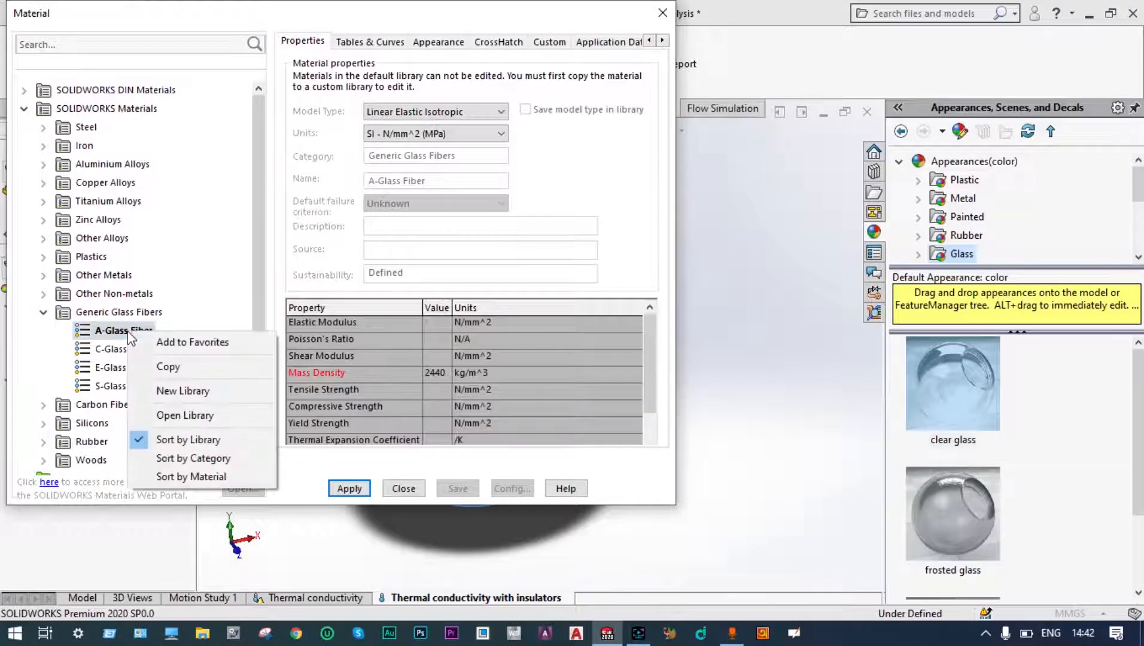
click(149, 366)
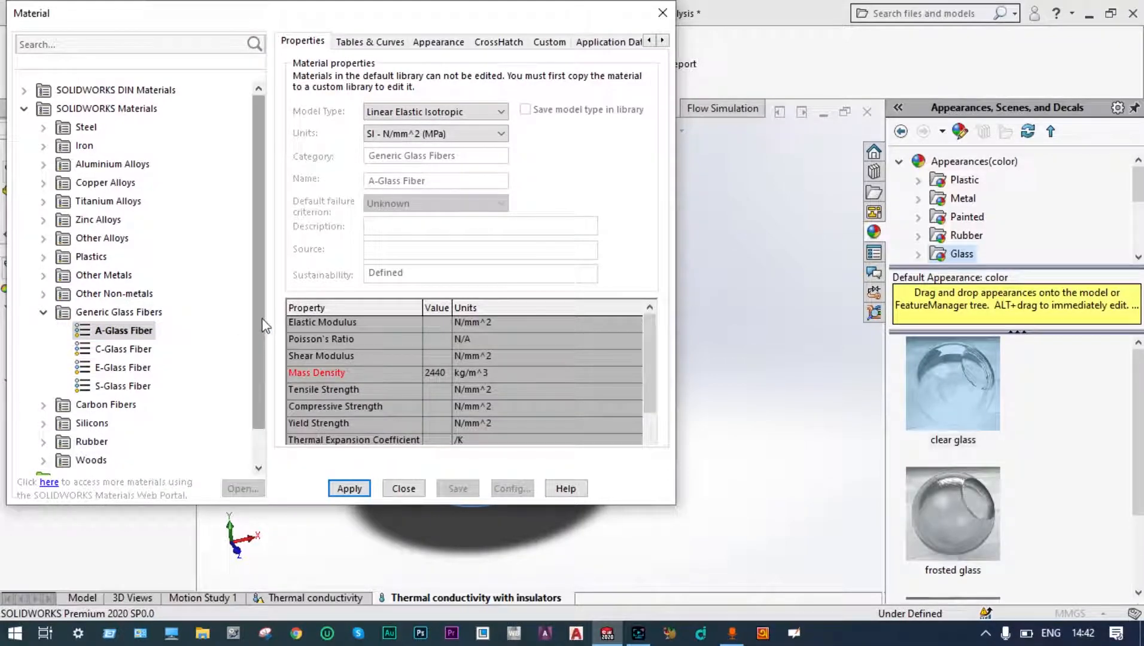
scroll(261, 329, down, 1)
drag(650, 338, 650, 350)
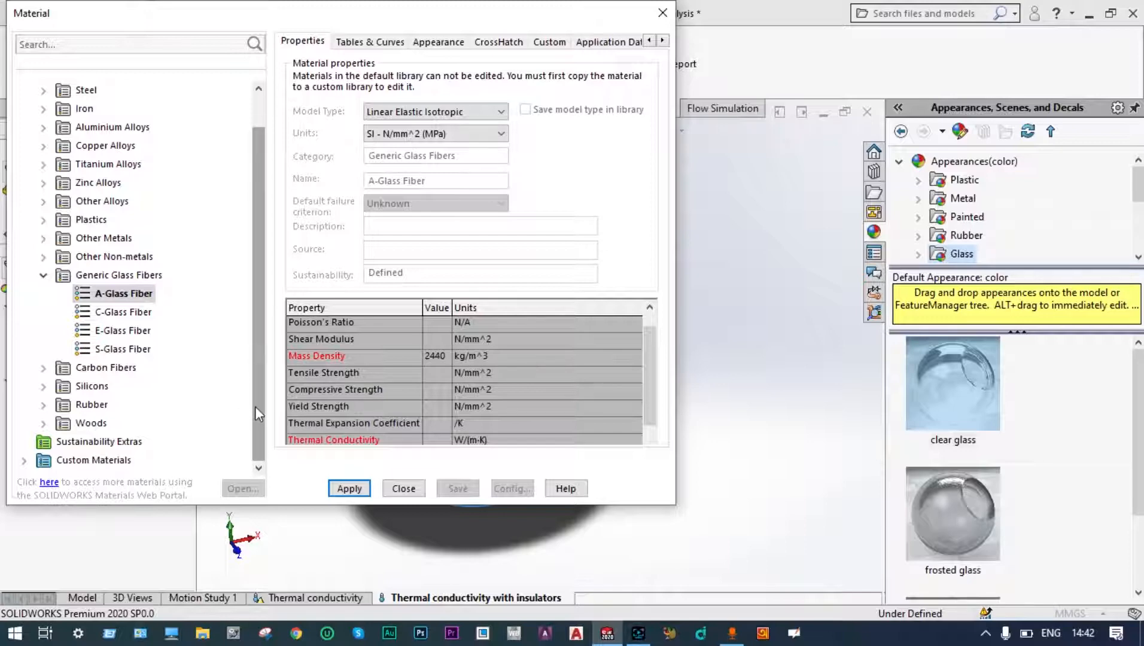
double_click(32, 462)
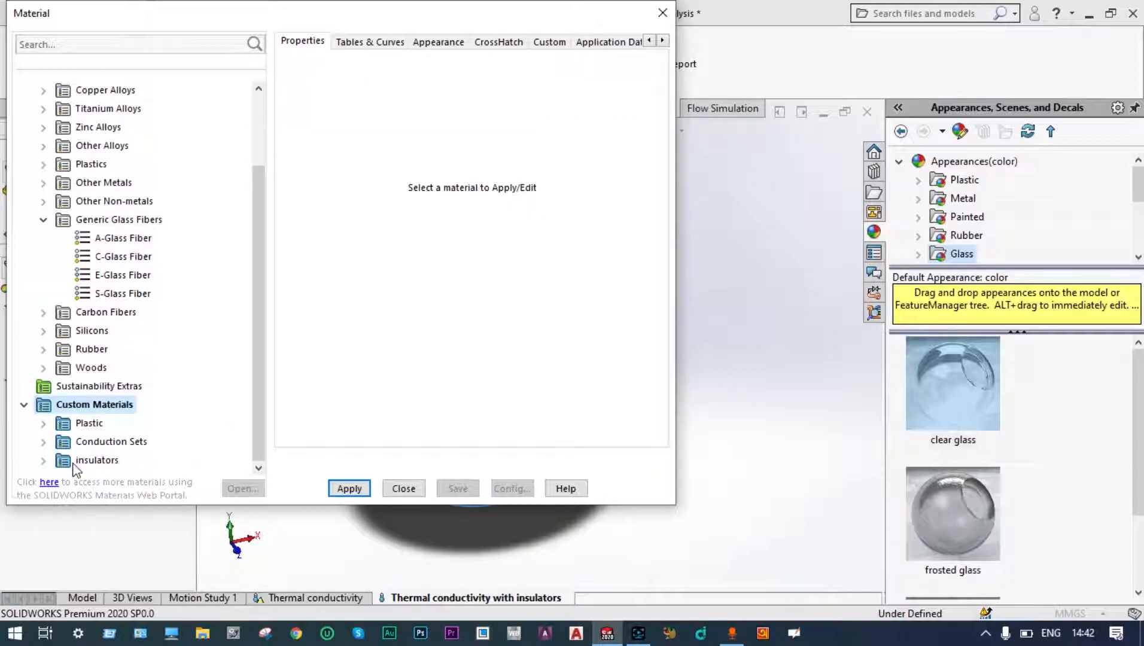
right_click(76, 462)
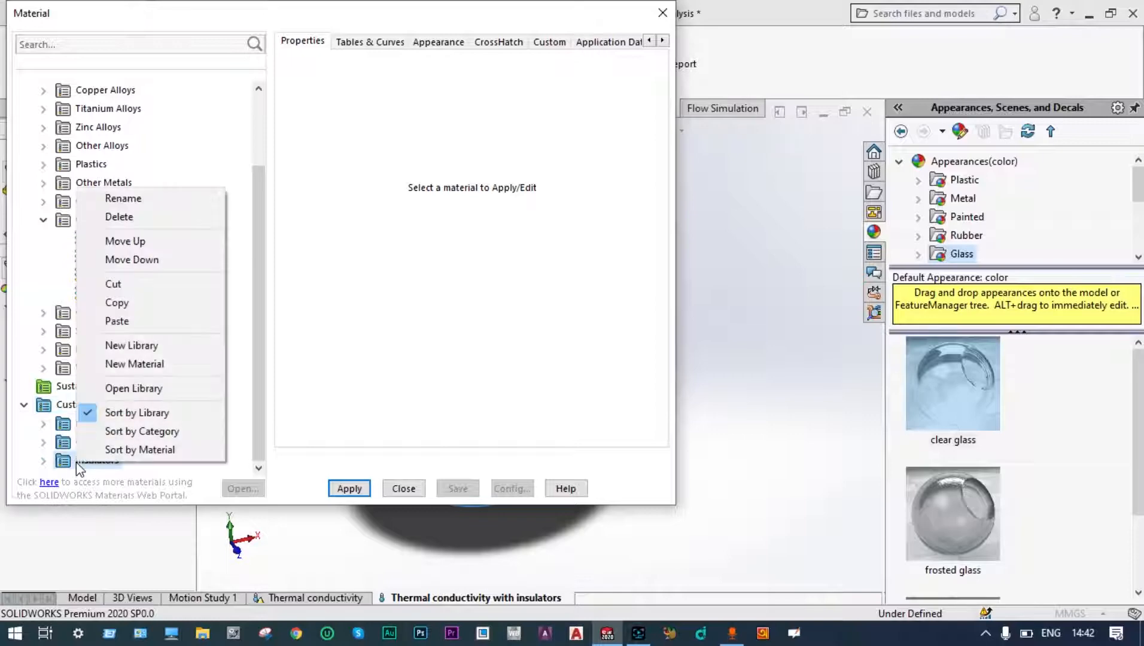
click(116, 323)
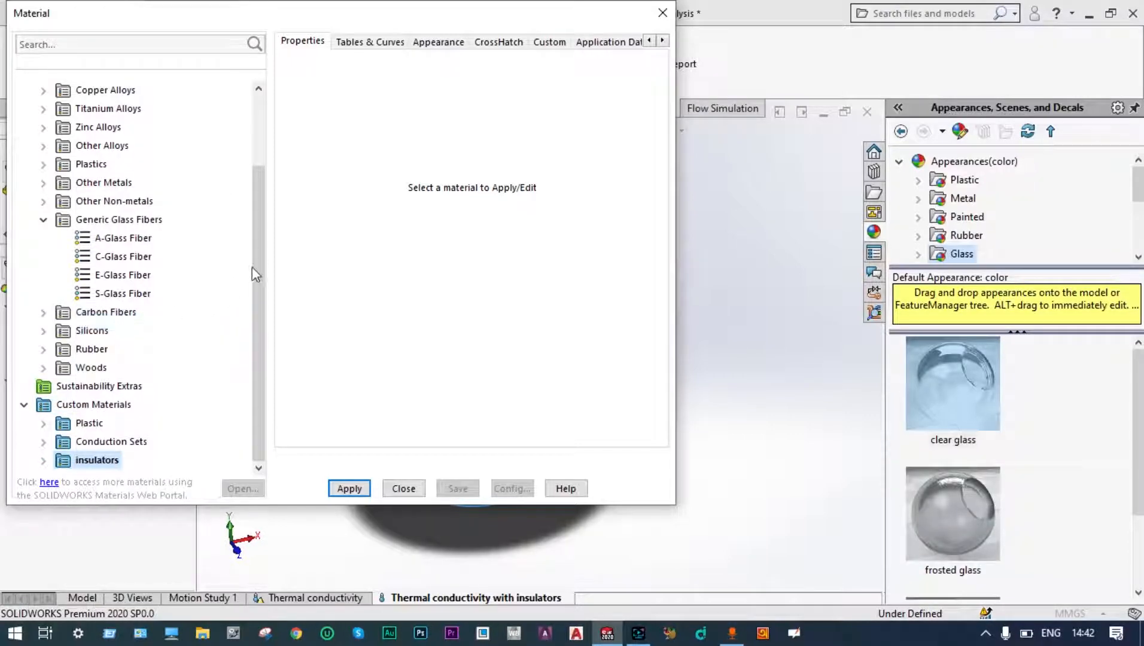
click(44, 460)
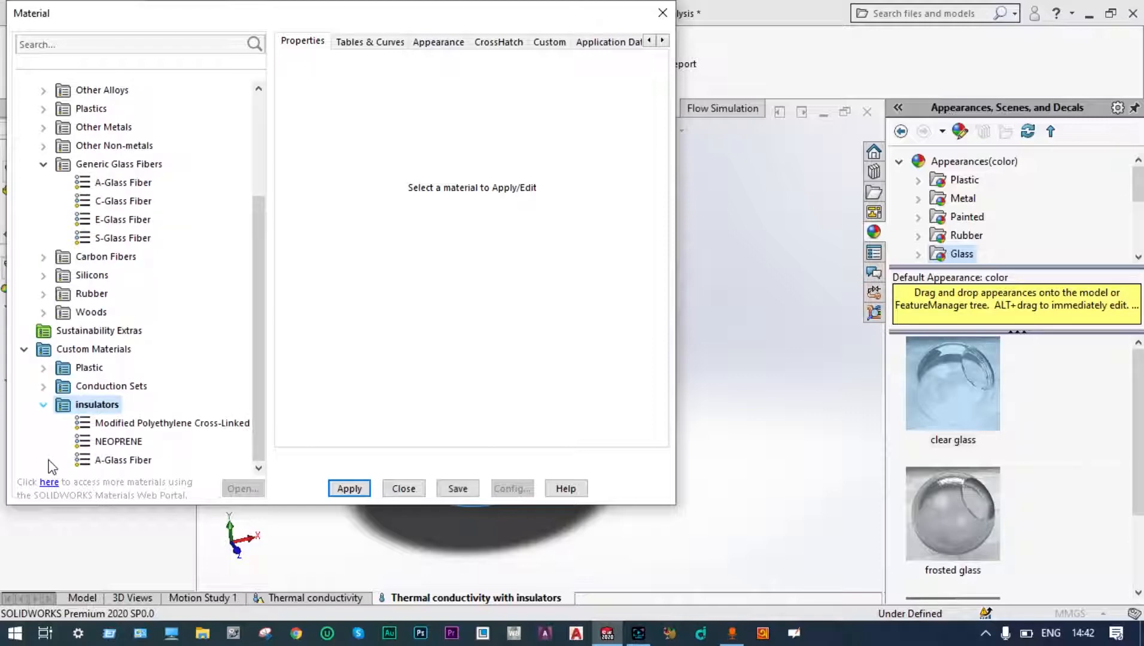
Step: Rename the A-Glass Fiber copy in the insulators category as Modified A-Glass Fiber
click(114, 460)
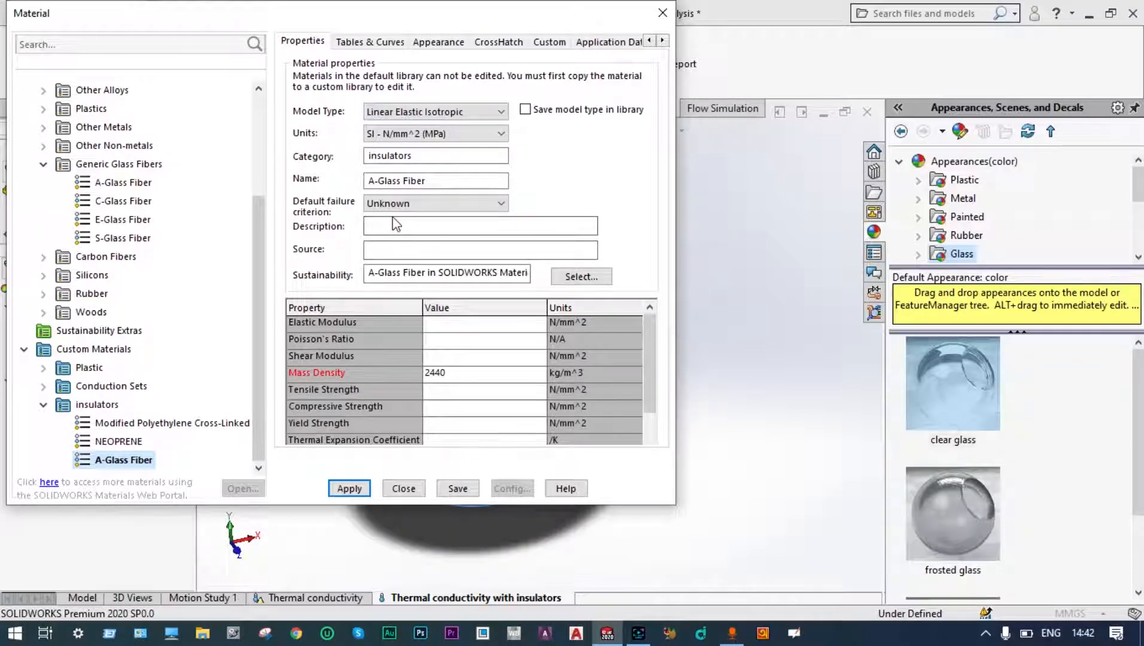
click(370, 181)
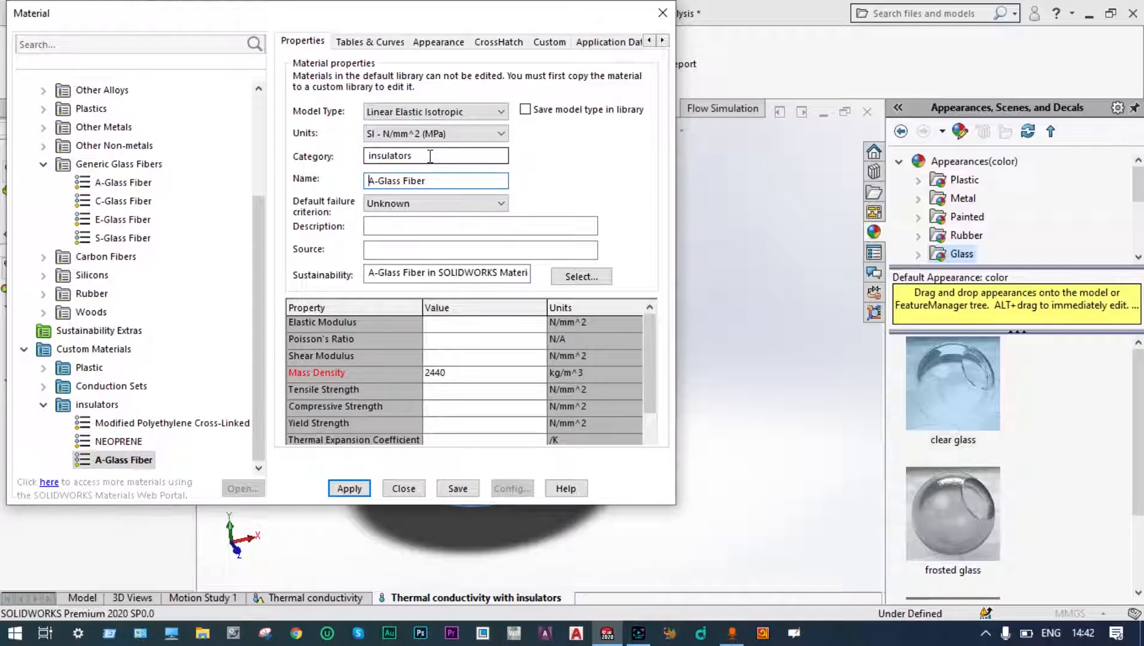
text(Modified)
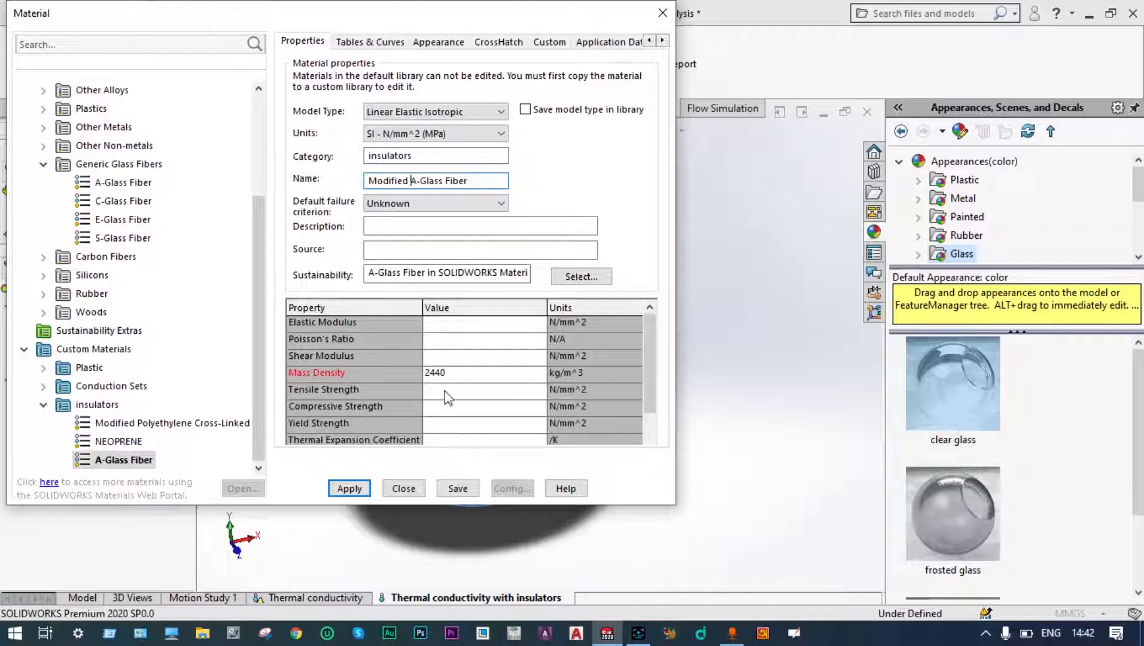
Step: Set the custom glass fiber's thermal conductivity to 0.16 W/(m·K) and apply the material to the Acrylic Glass-1 part
scroll(508, 383, down, 1)
click(534, 407)
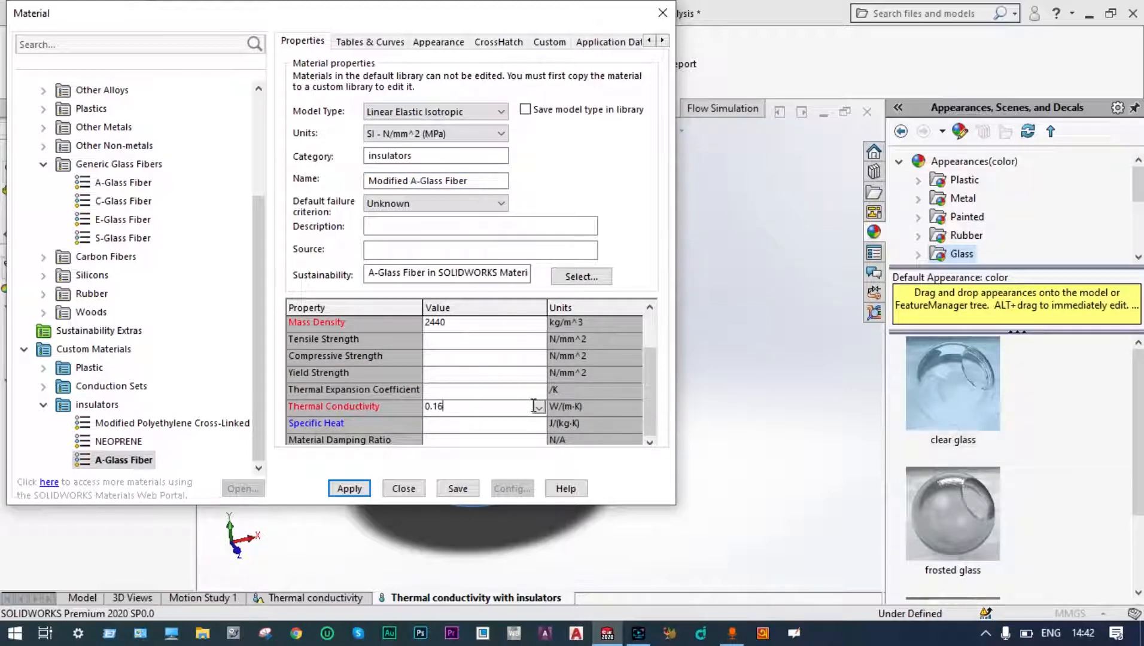
text(.16)
click(359, 489)
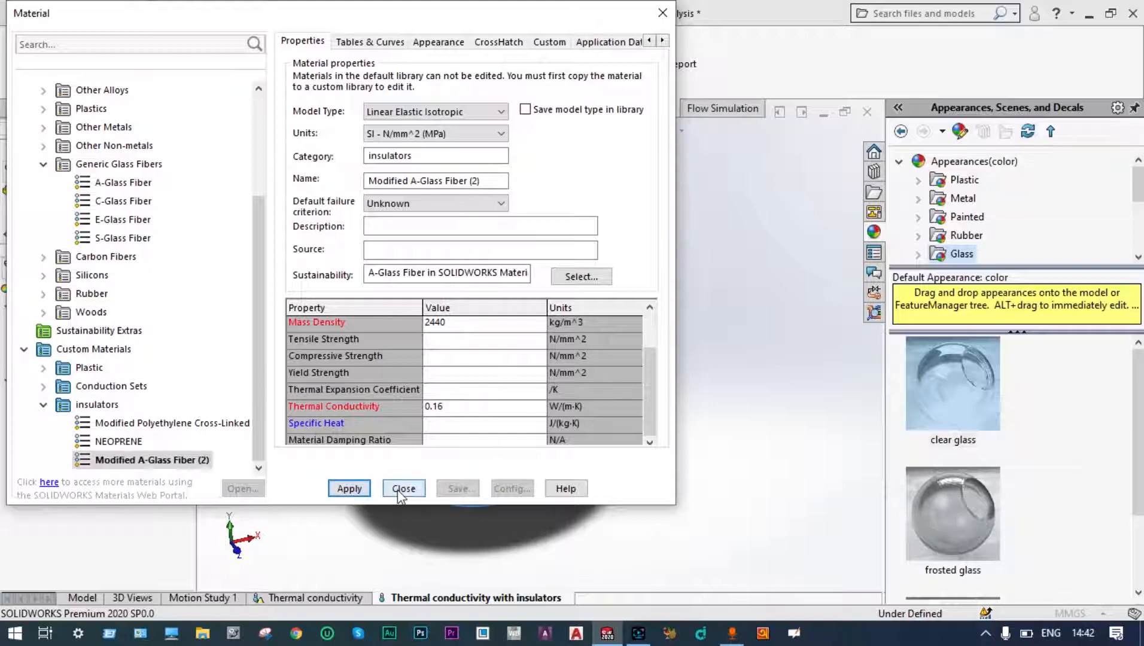
click(400, 488)
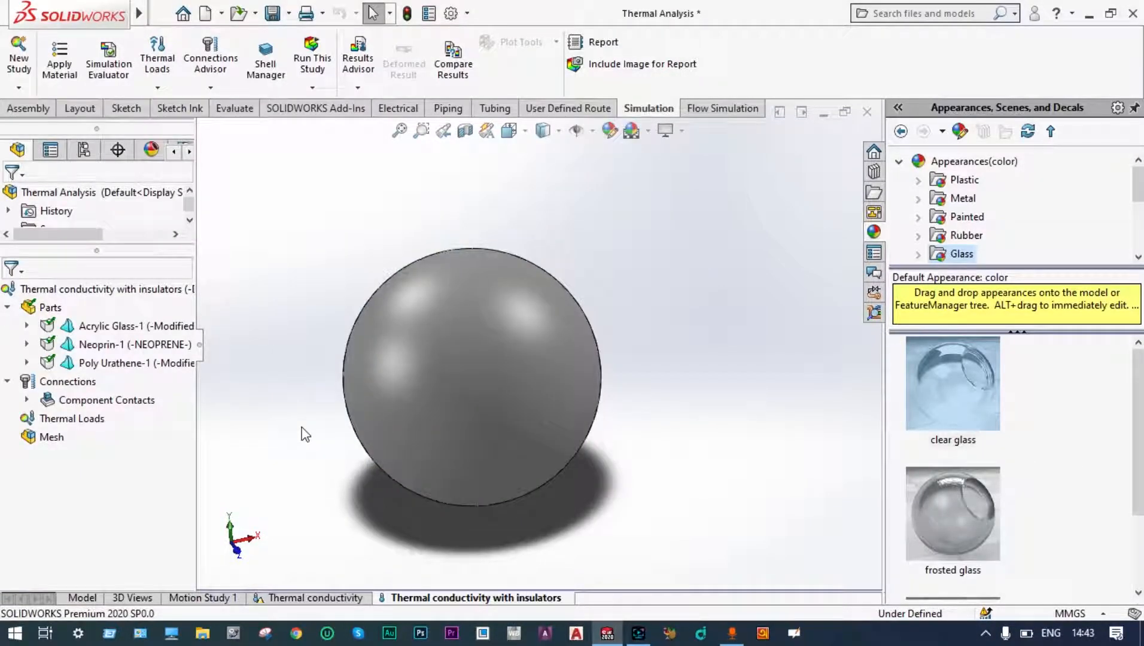
Step: Collapse the study's Connections and section the sphere assembly to expose its inner layers
click(8, 382)
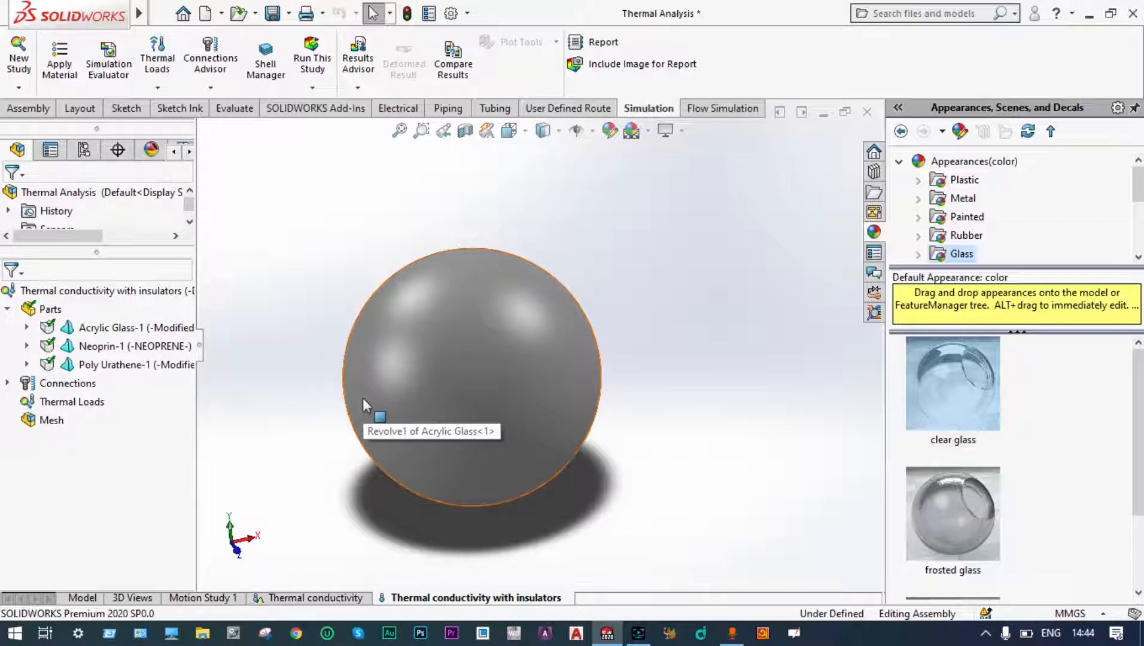
right_click(80, 407)
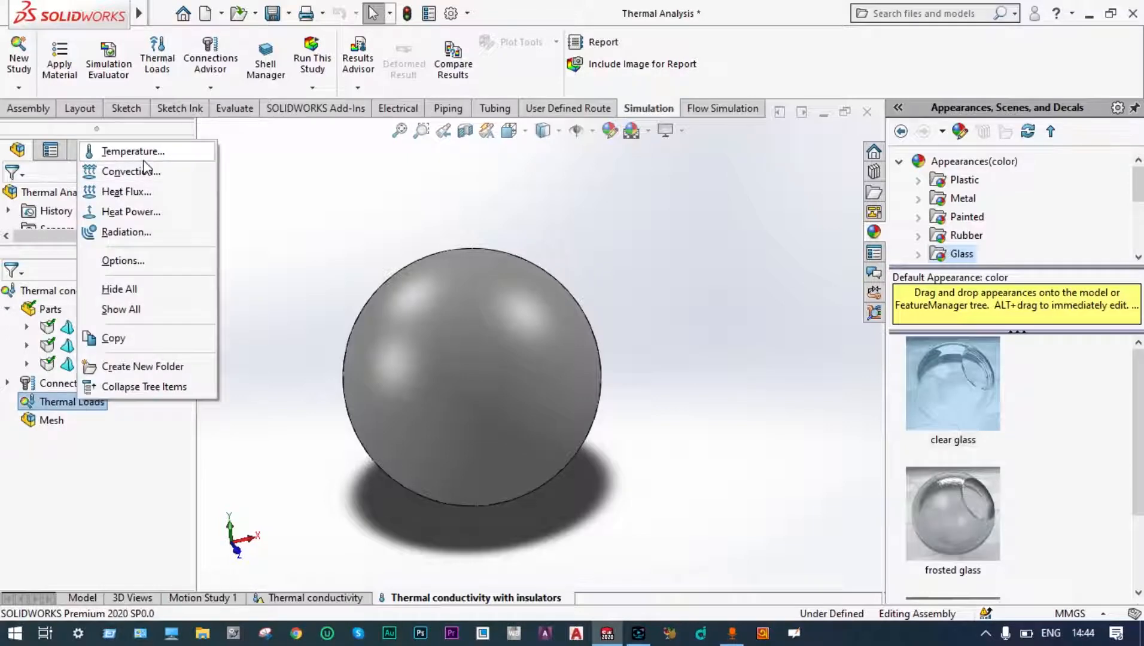
click(322, 326)
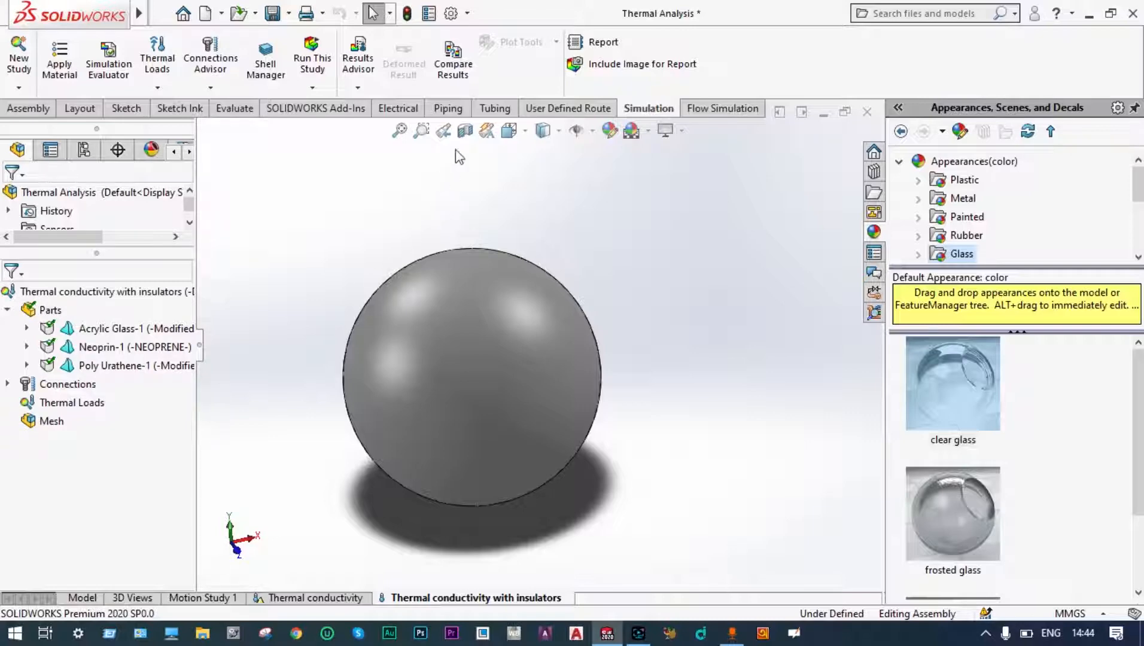
click(465, 132)
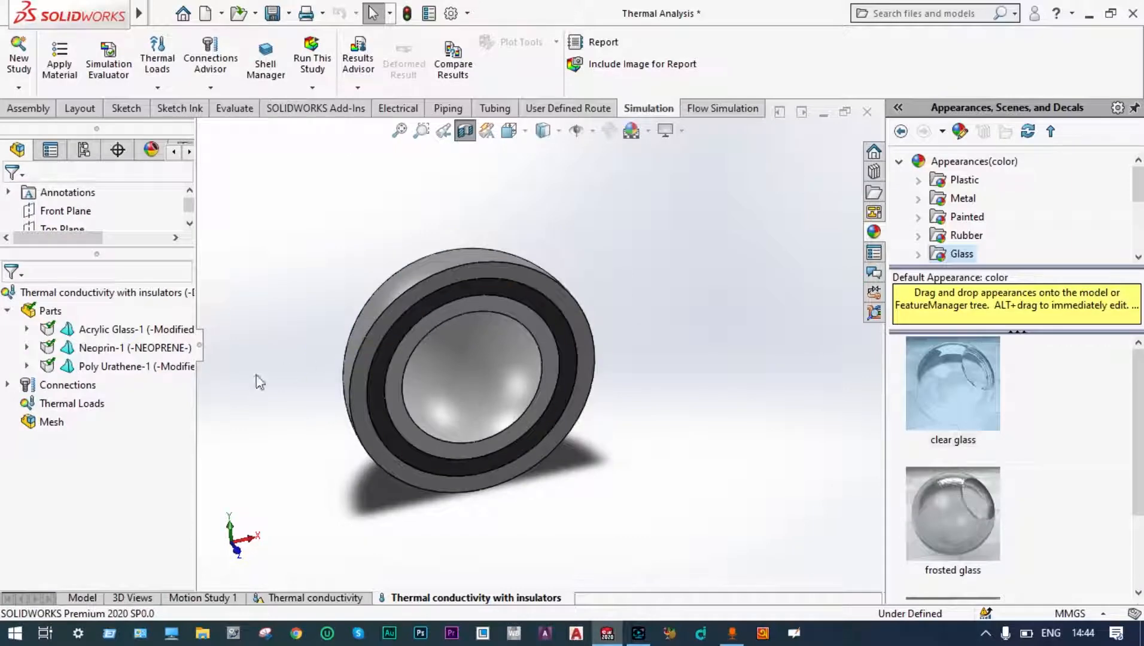
Step: Add a temperature load of 140 °C to the inner spherical face of the Poly Urathene-1 part
right_click(85, 408)
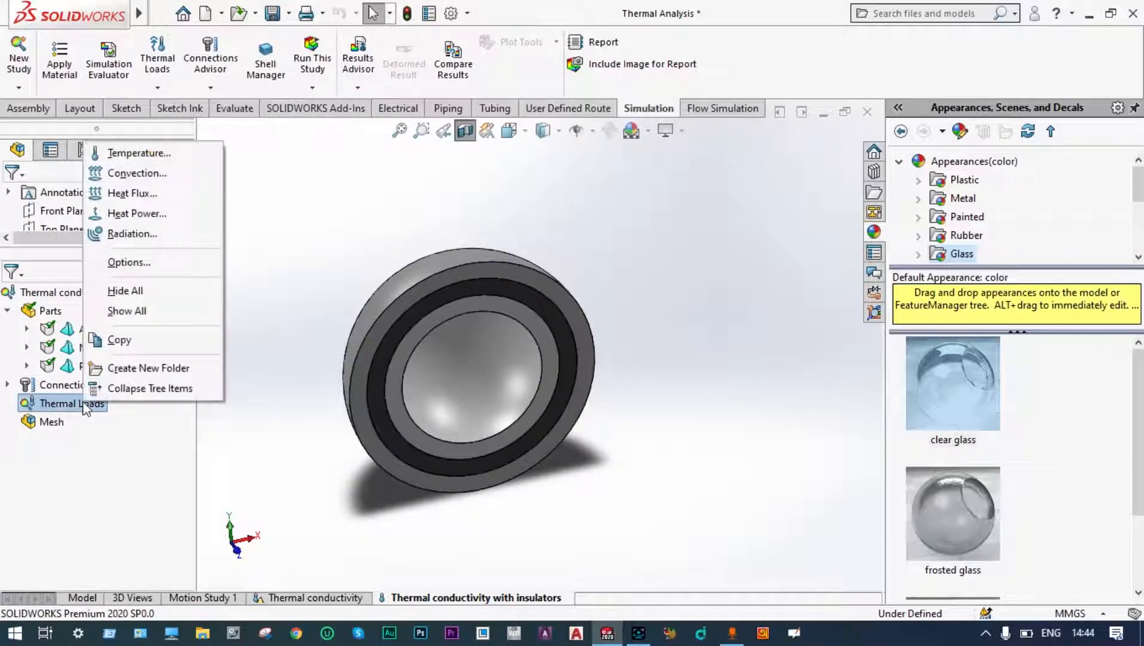
click(149, 156)
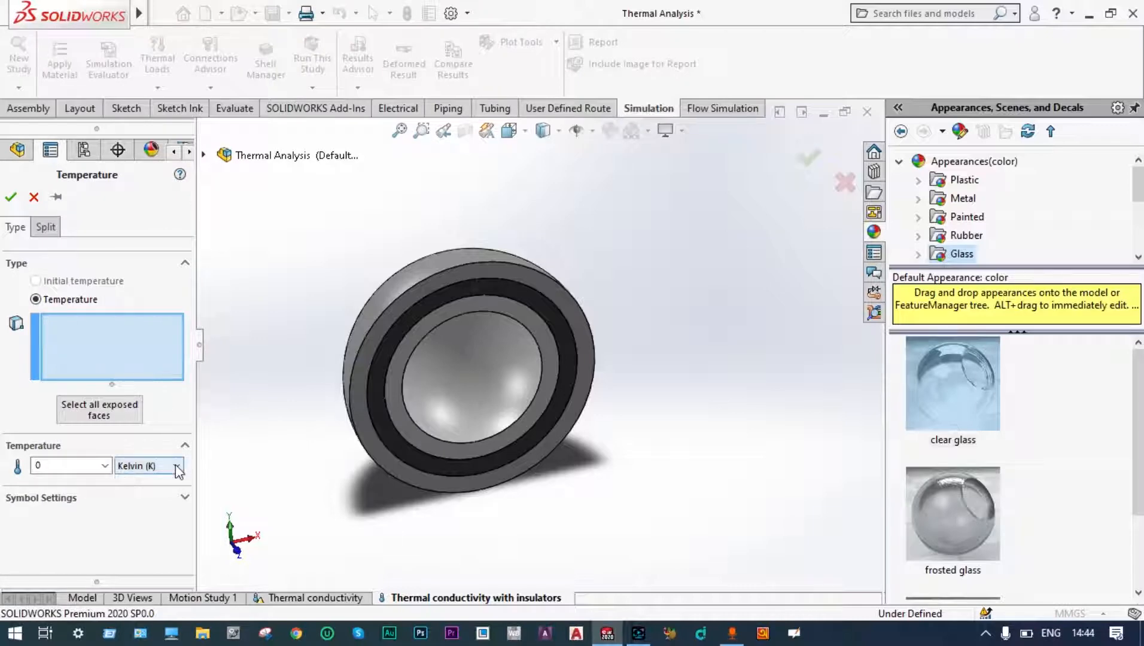
click(175, 465)
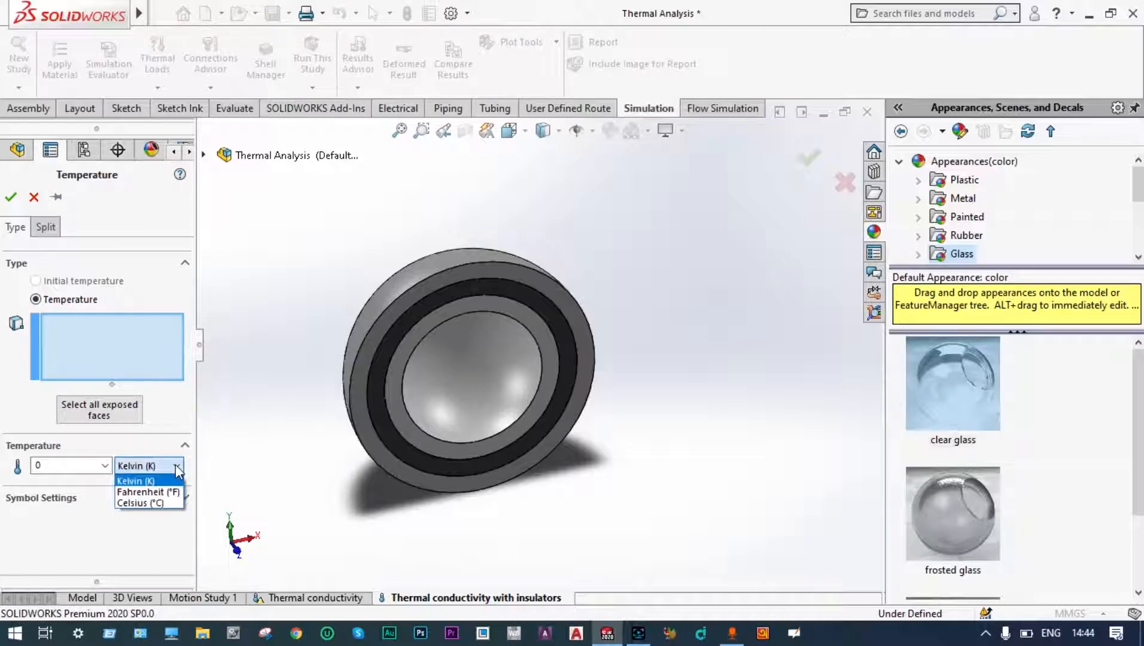
click(166, 503)
double_click(78, 465)
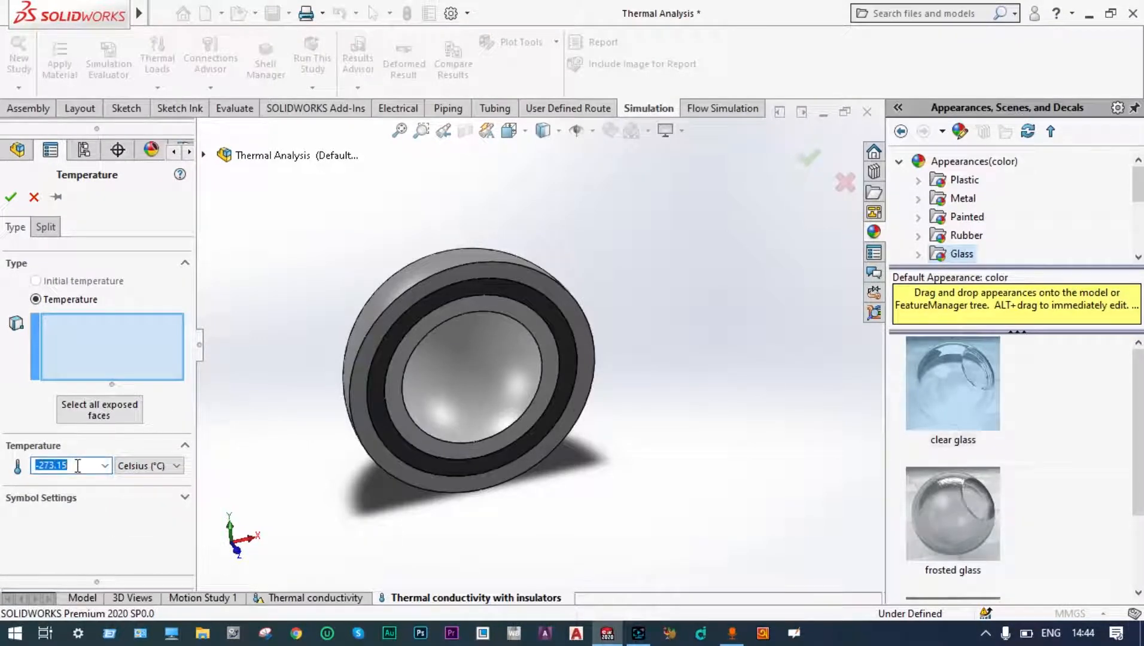
text(140)
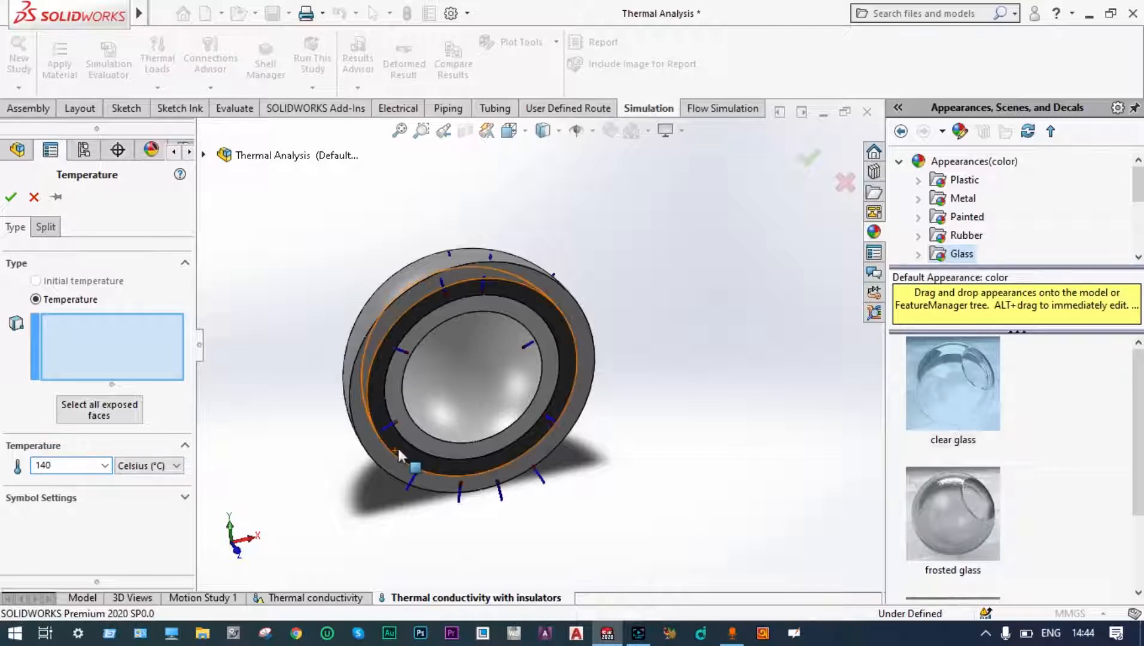
click(480, 396)
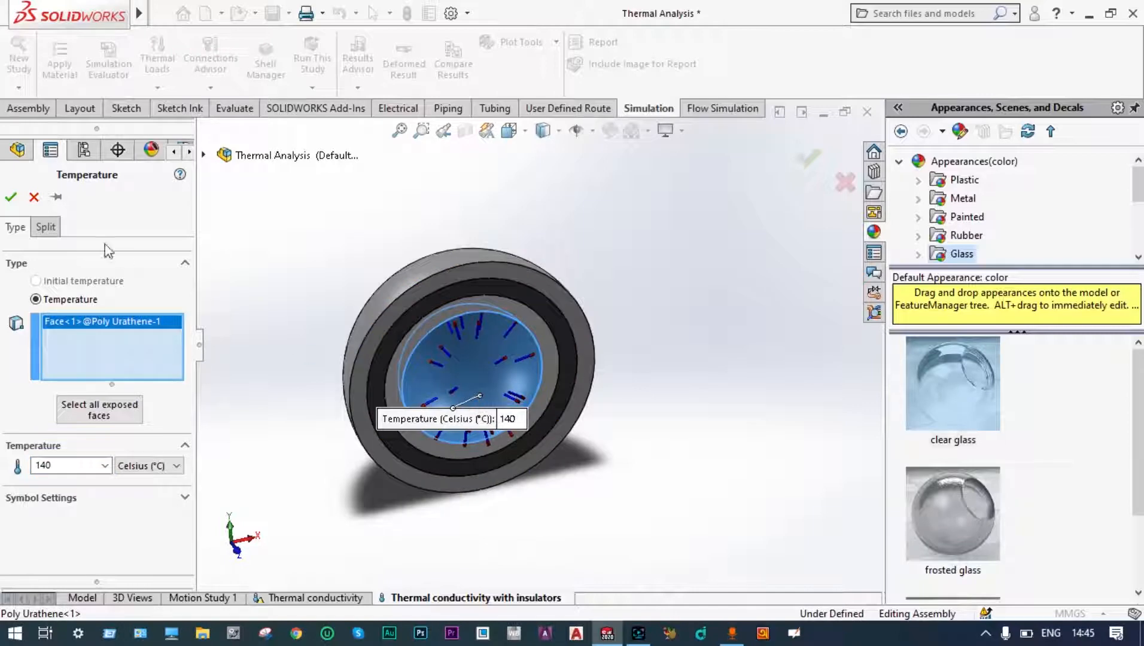
click(10, 199)
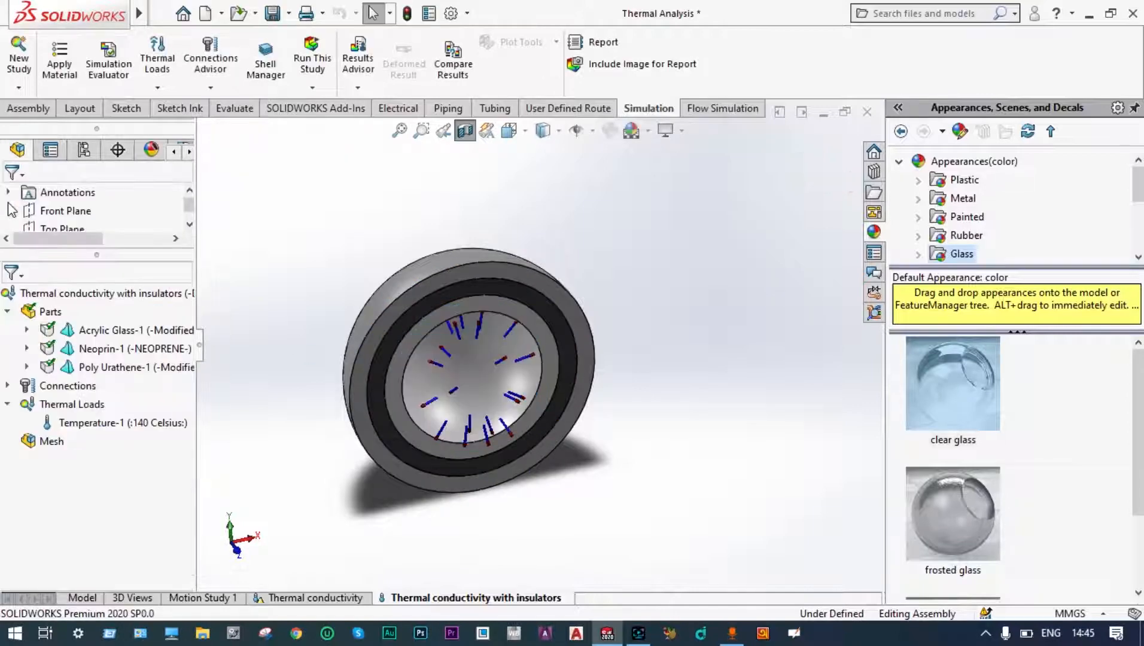
Step: Turn off the section view and add a 30 °C temperature load to the outer face of the Acrylic Glass-1 part
click(467, 135)
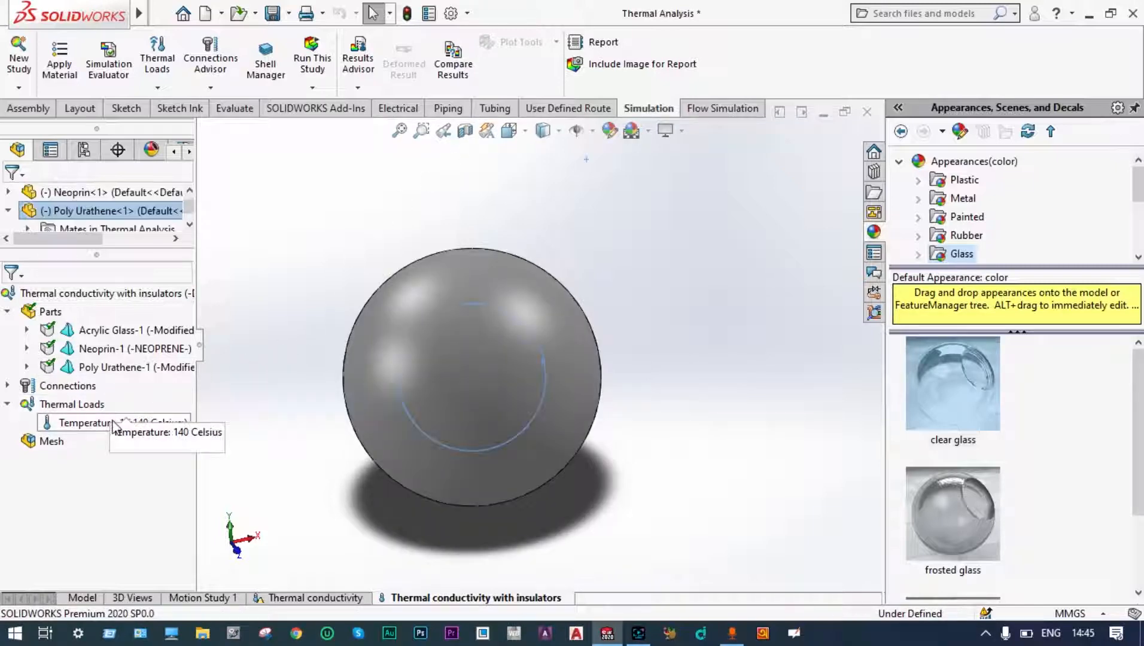
right_click(93, 403)
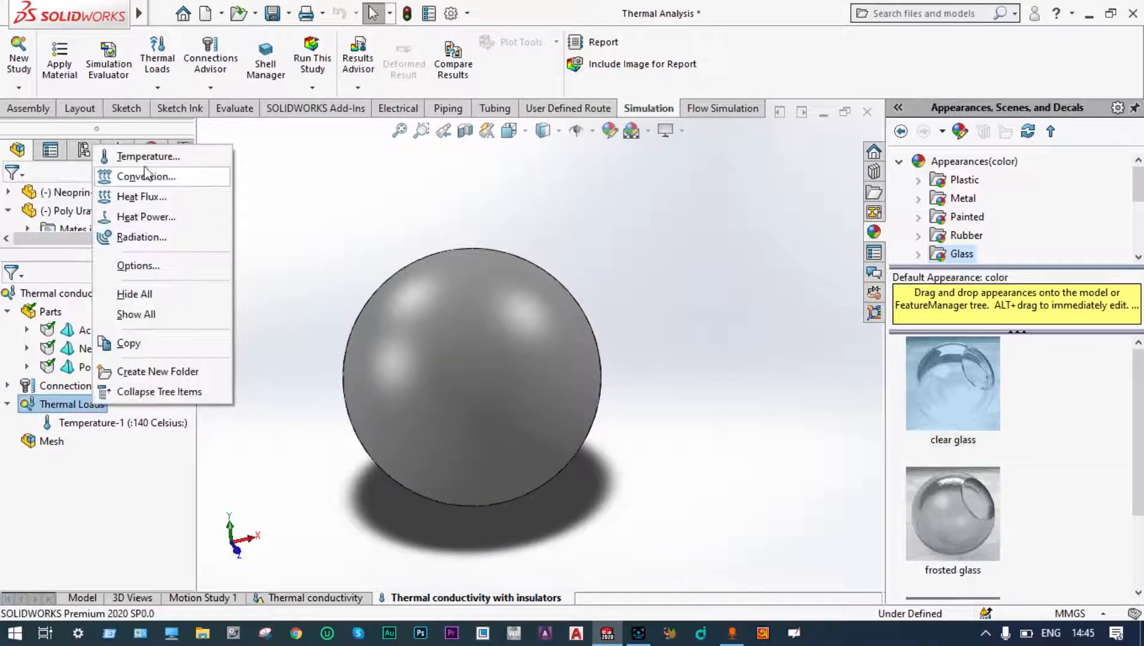
click(146, 157)
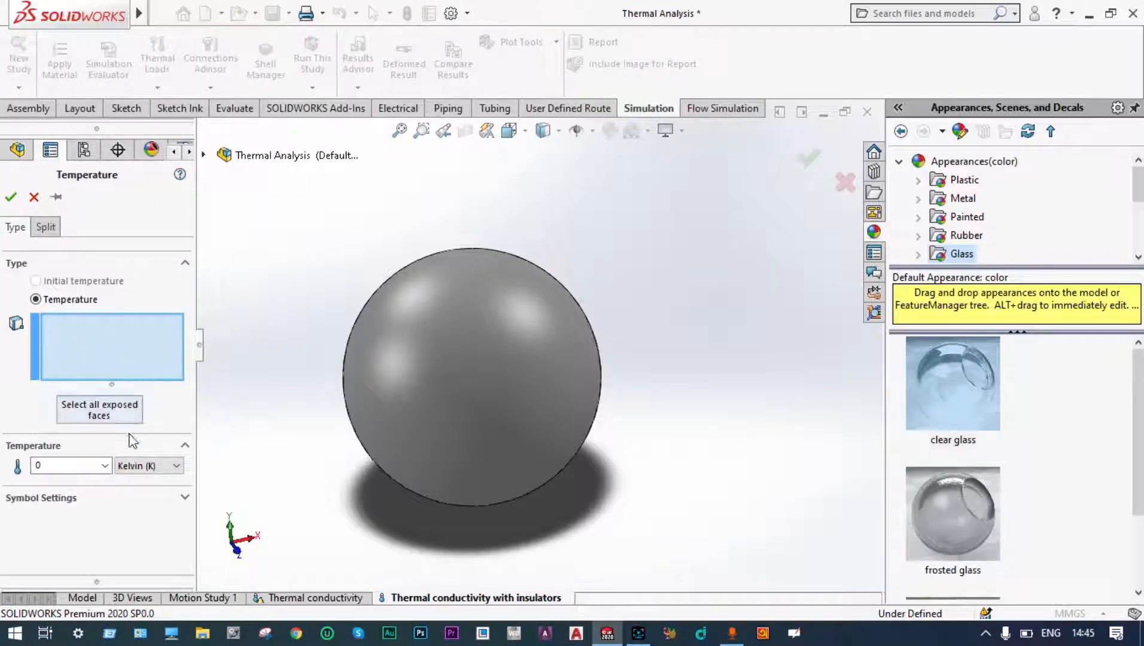
click(177, 466)
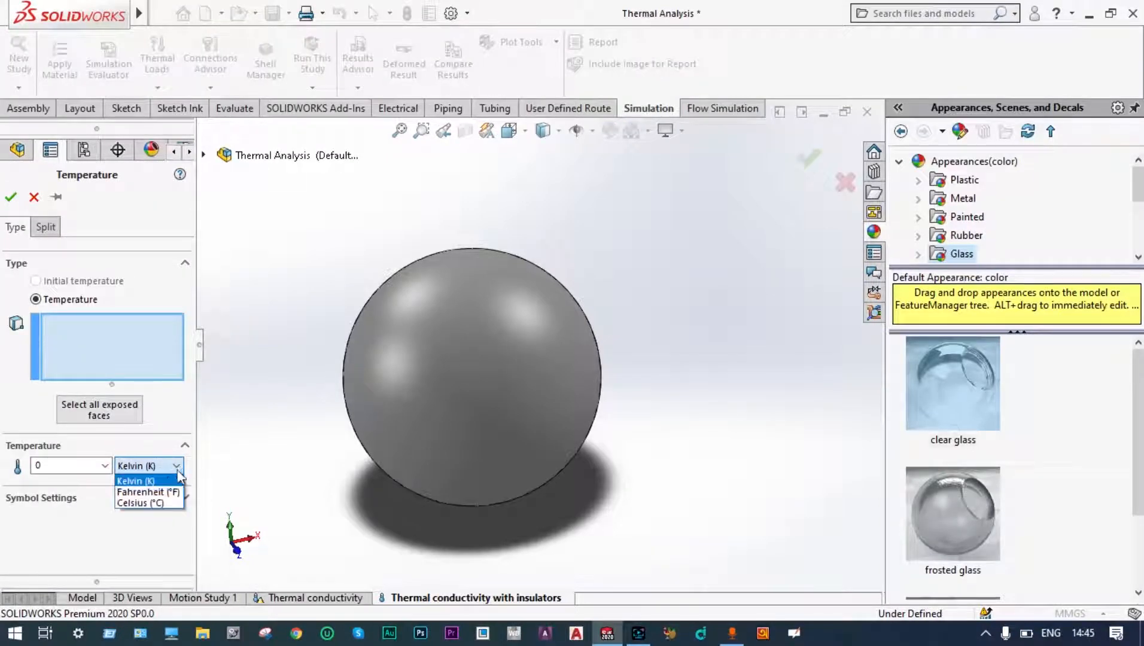
click(158, 504)
double_click(90, 467)
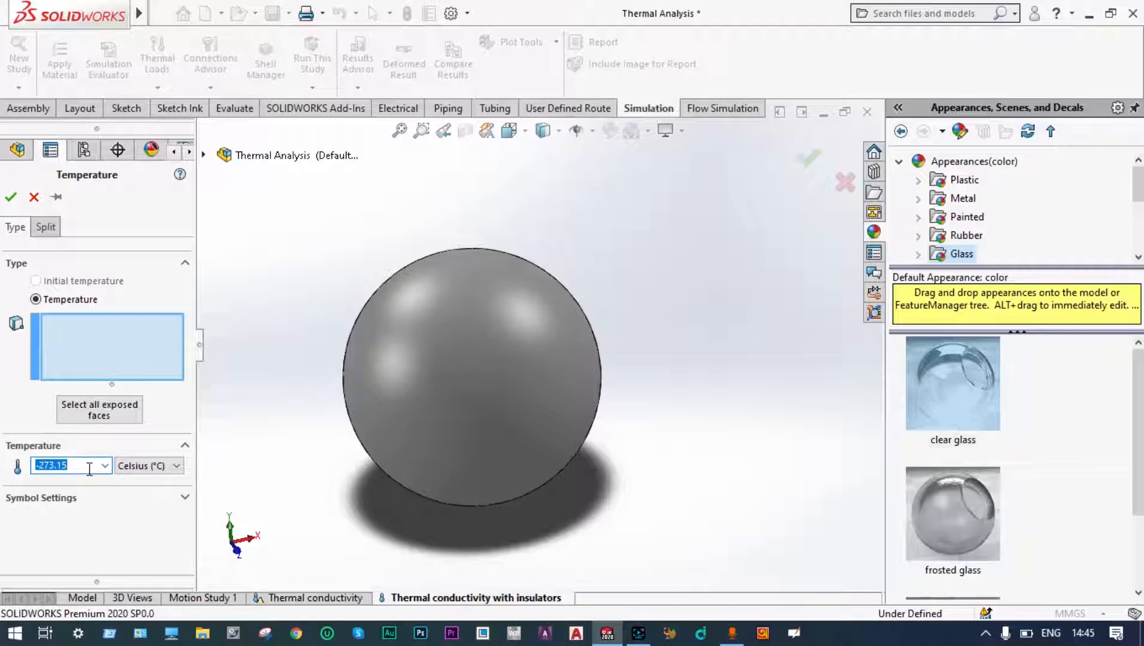
text(30)
click(448, 343)
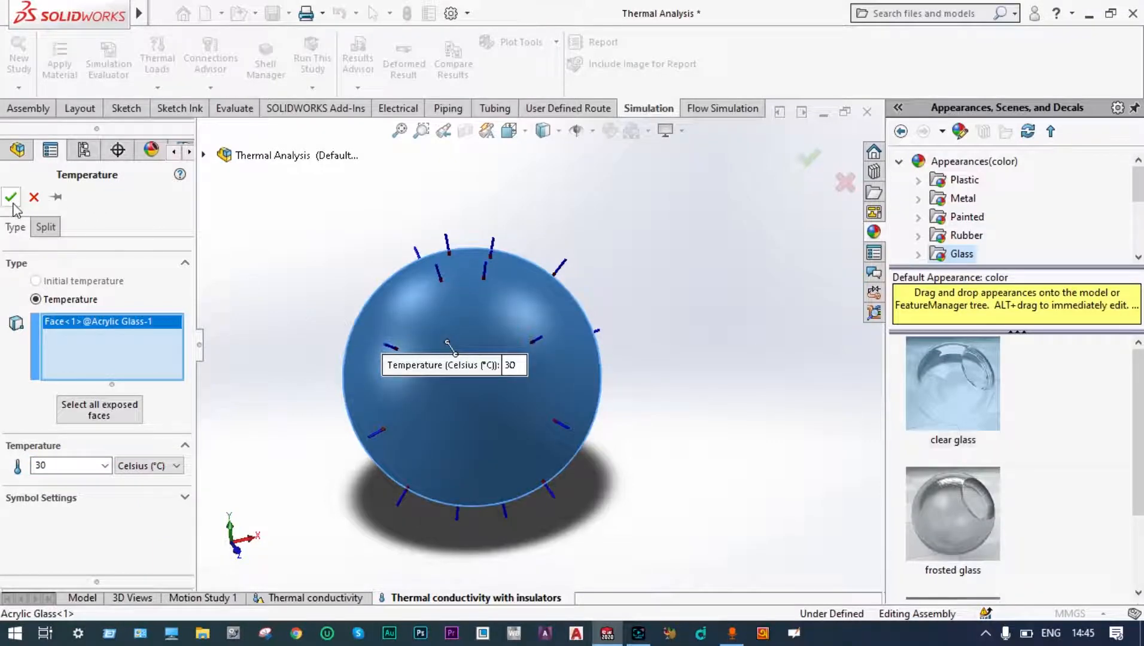
click(10, 197)
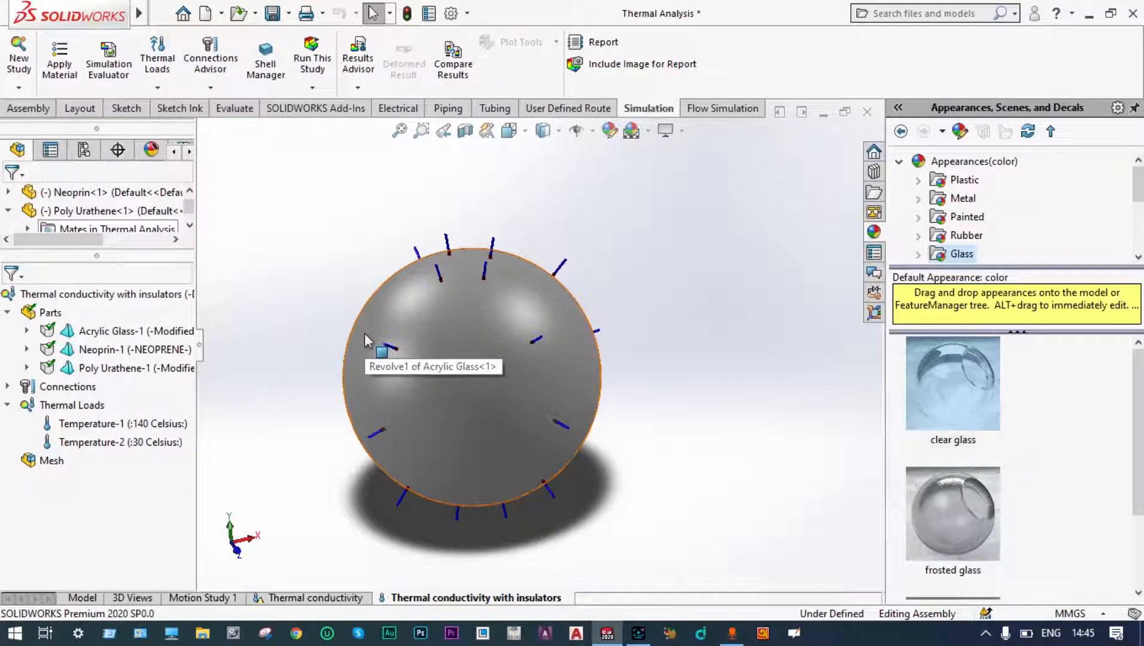
Step: Create the study's mesh with the mesh density set to the finest level
right_click(60, 461)
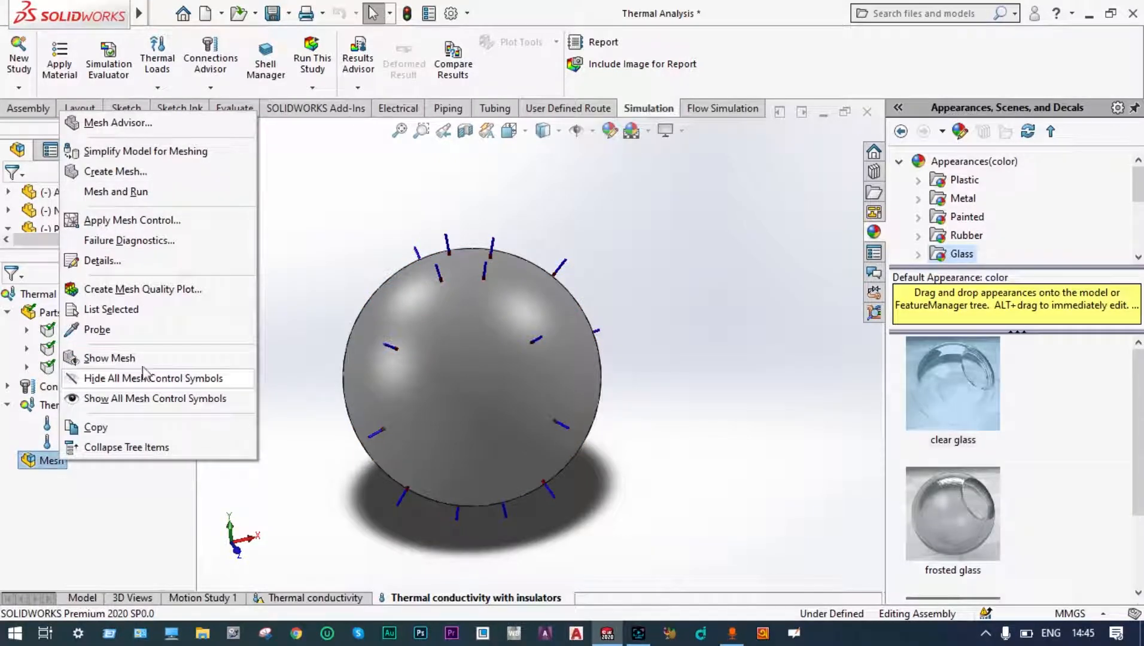
click(158, 177)
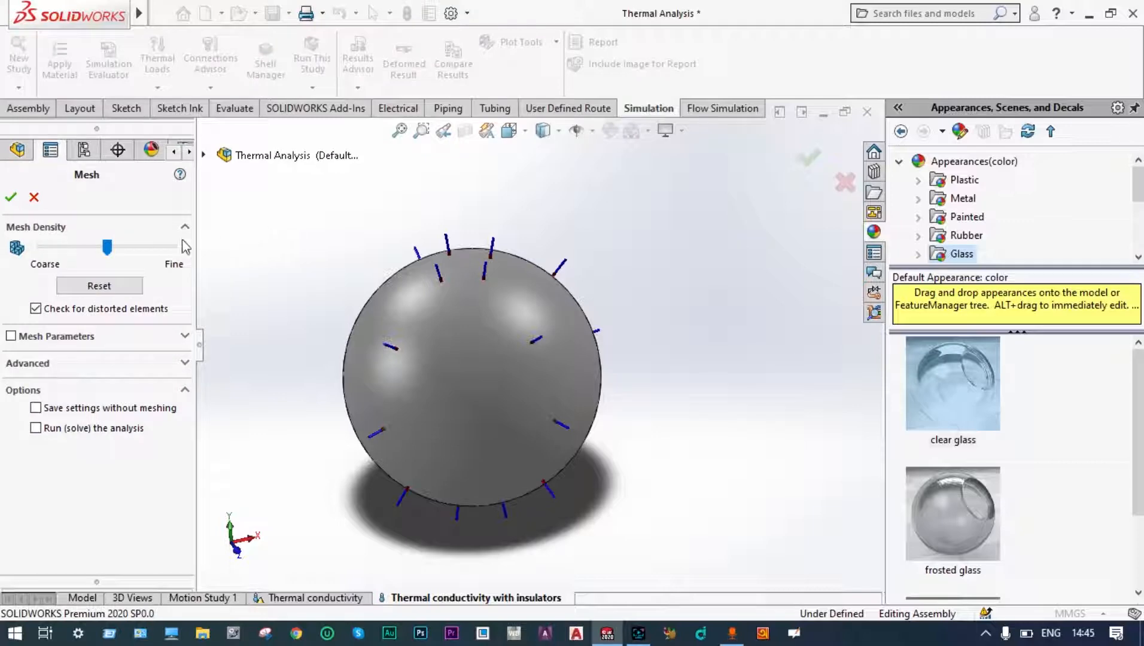
drag(107, 246, 189, 257)
click(11, 196)
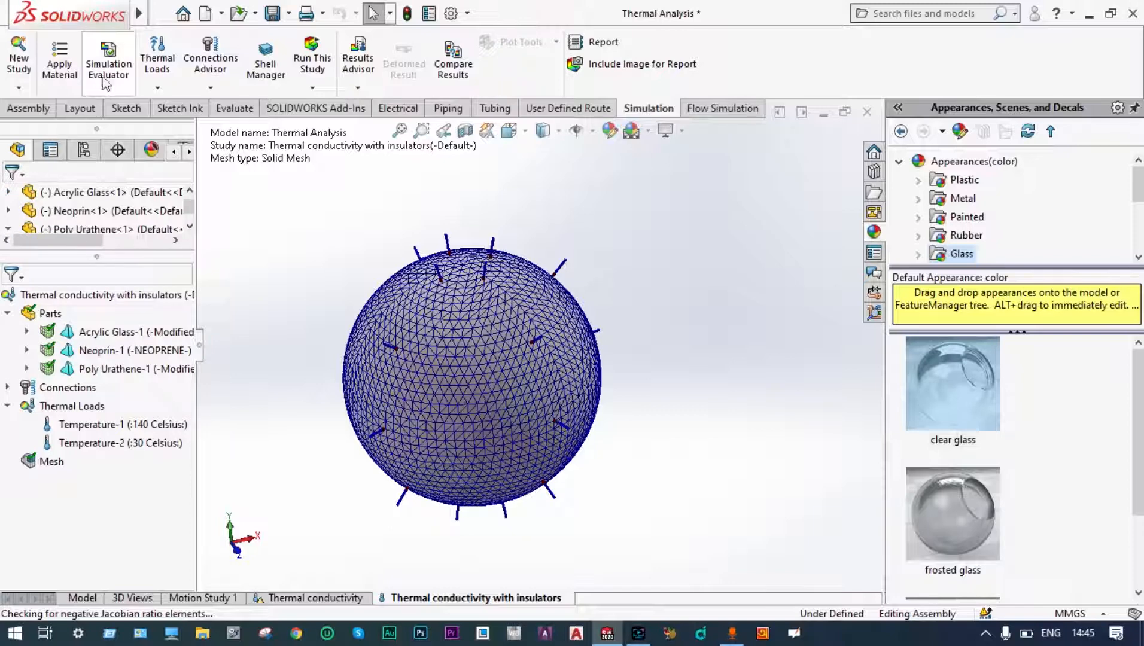
Step: Run the thermal conductivity study with insulators
click(223, 13)
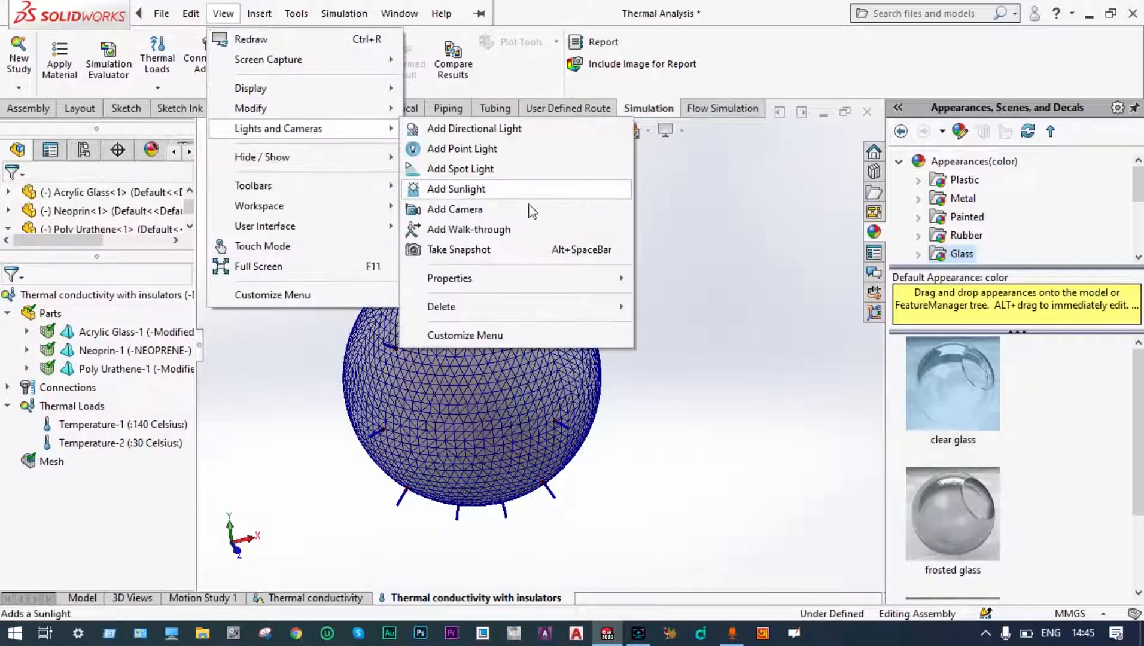
click(725, 225)
click(315, 60)
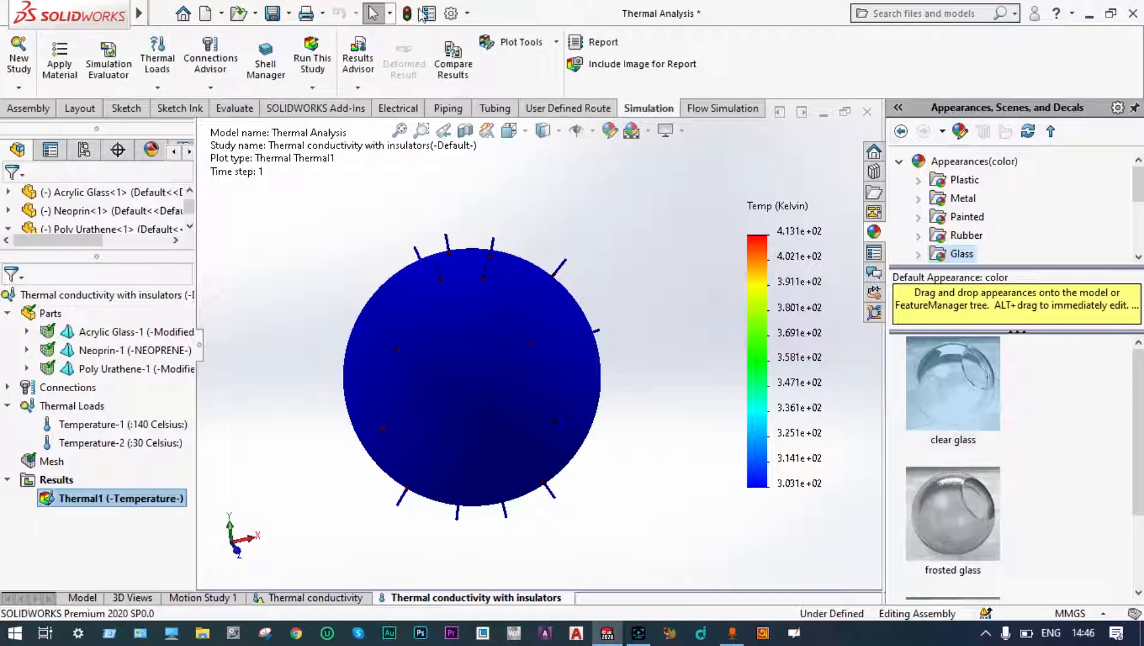
Step: Set the temperature plot's display unit to Celsius
right_click(773, 262)
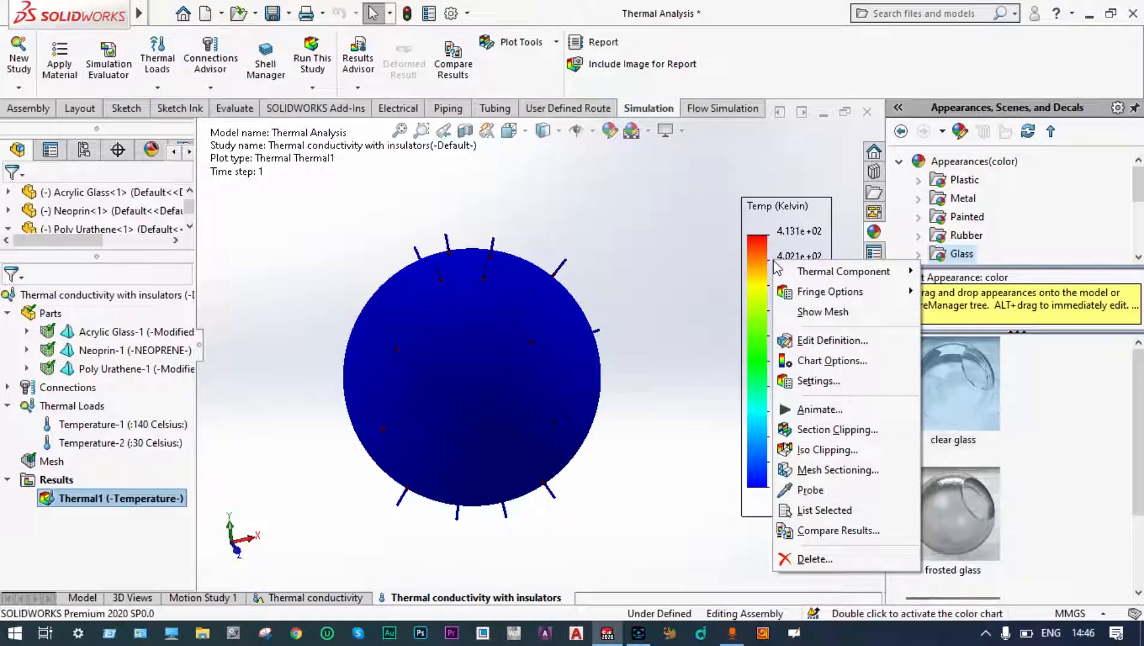
click(811, 346)
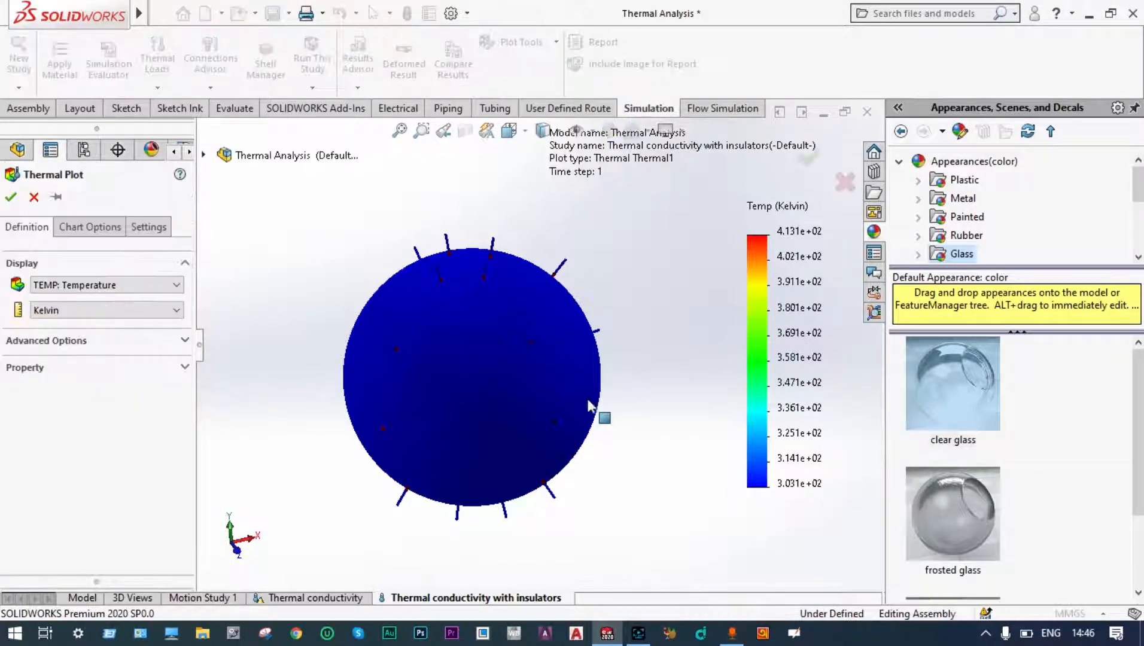
click(174, 310)
click(162, 347)
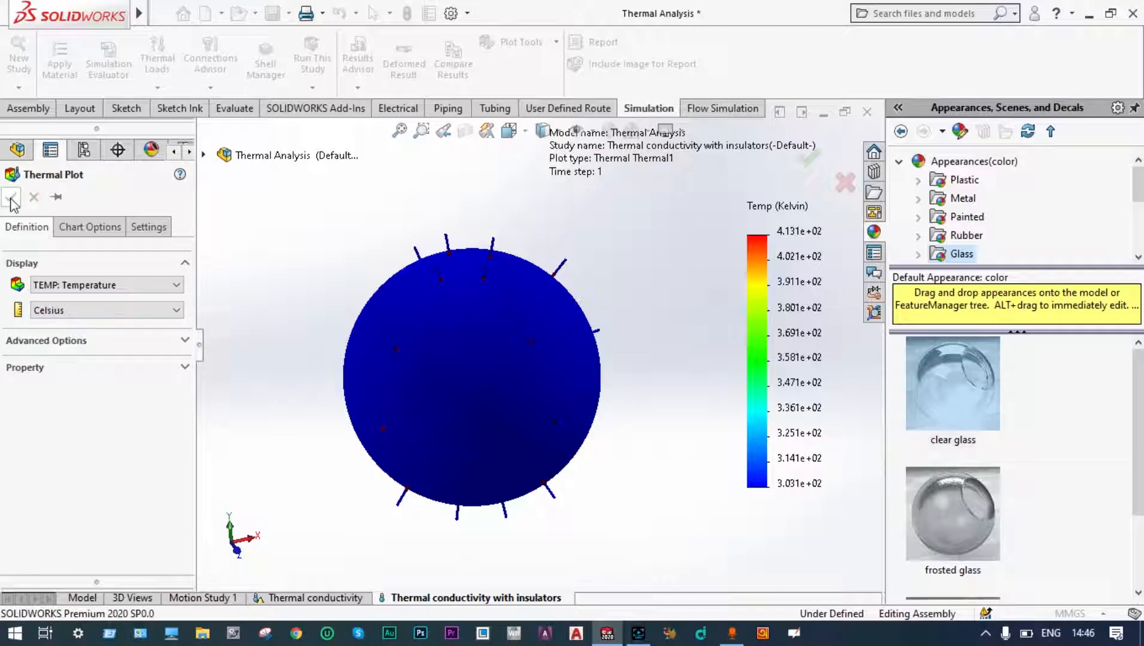
click(11, 196)
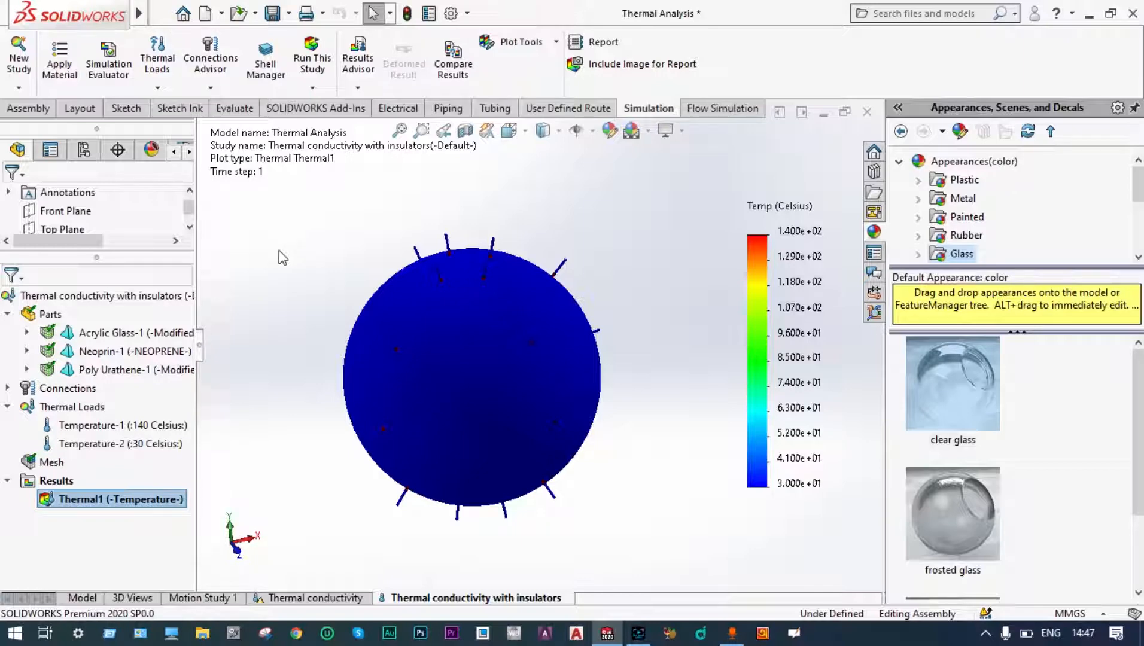
Step: Apply a planar section view of the sphere assembly using the Front Plane as the reference plane
middle_drag(279, 251, 335, 255)
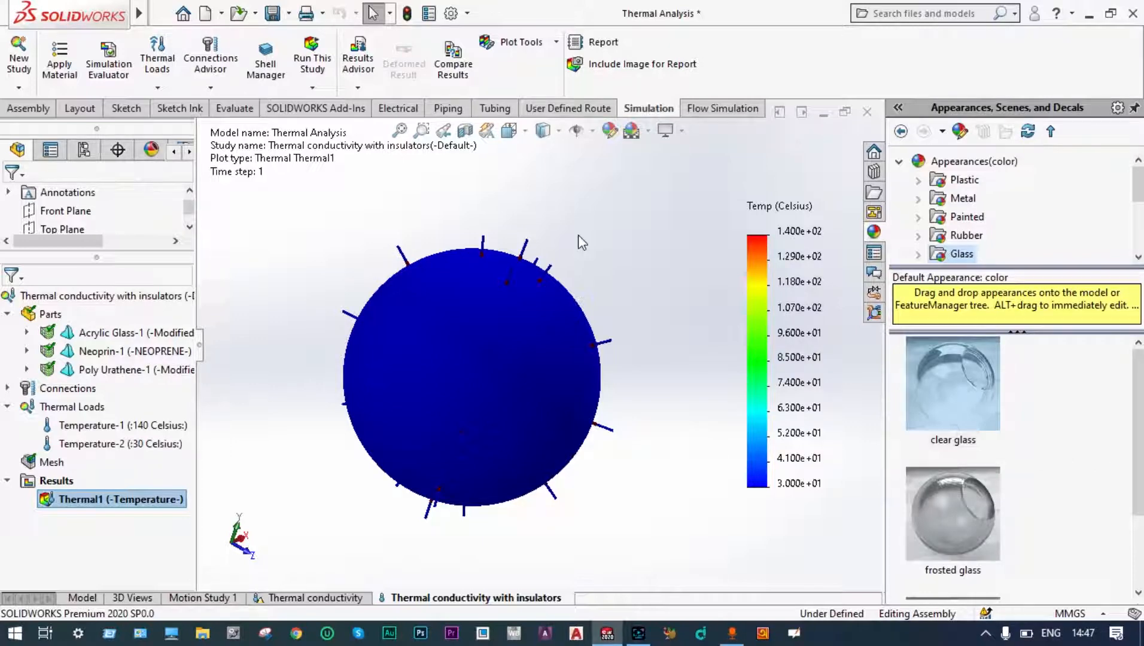
middle_drag(569, 194, 570, 208)
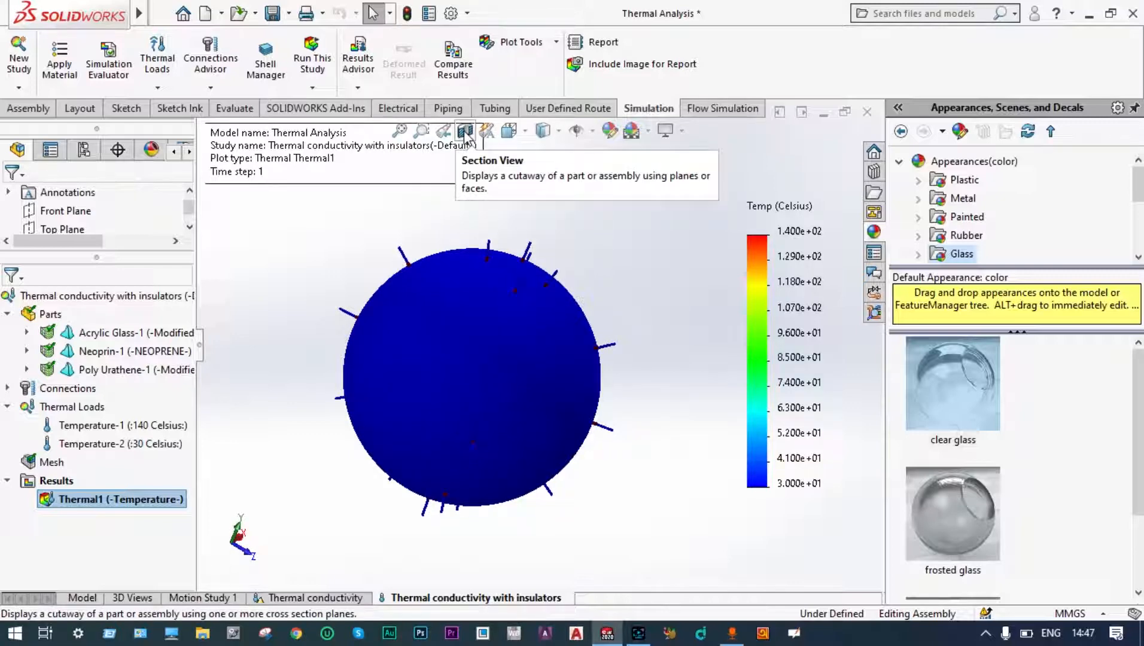
click(466, 132)
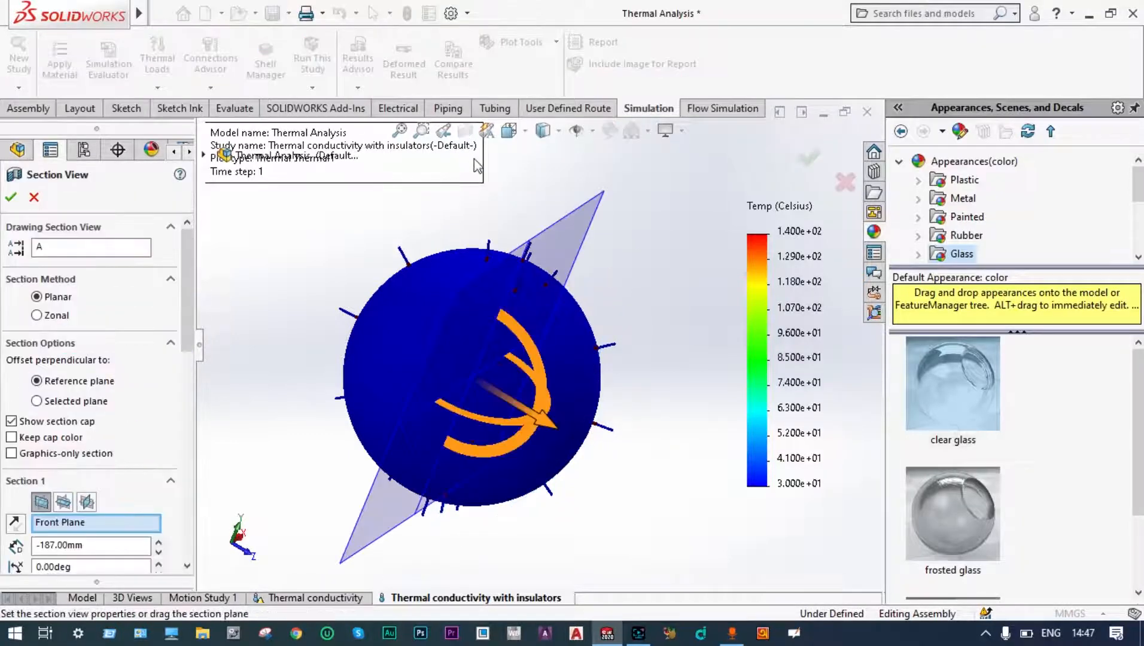
click(808, 159)
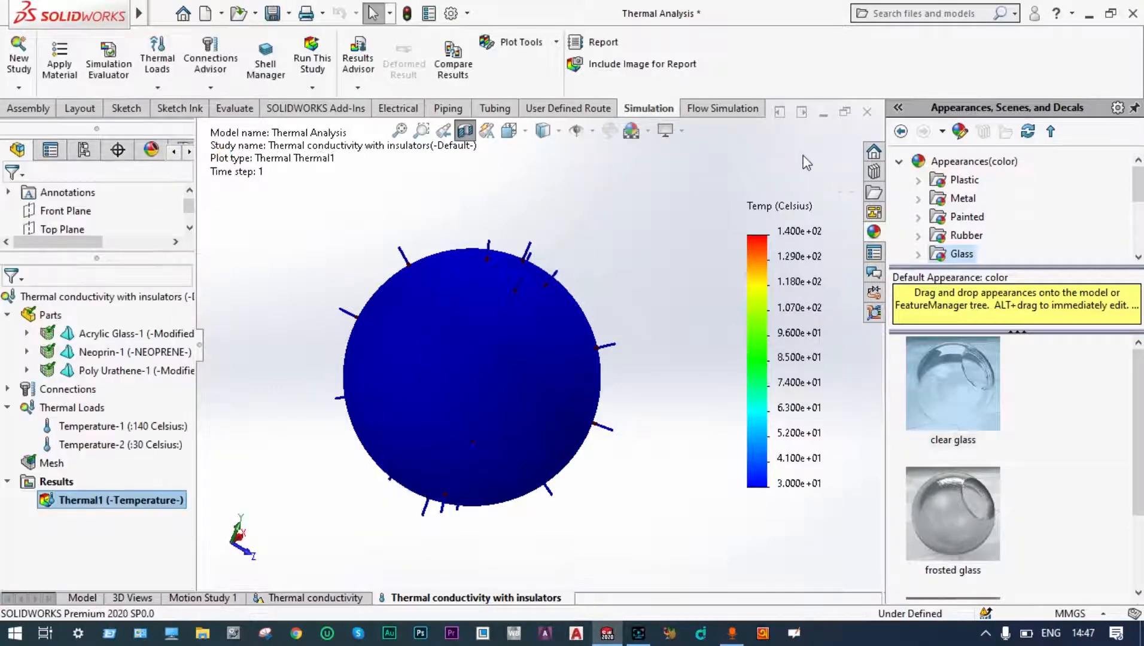
middle_drag(726, 197, 674, 166)
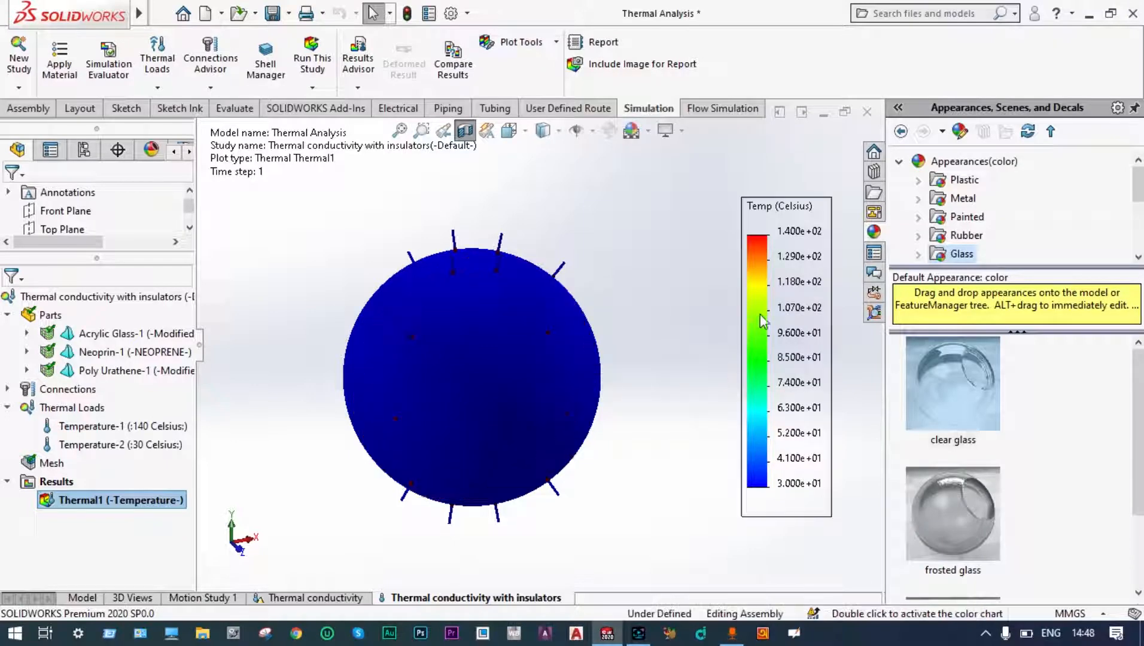
Step: Probe the temperature plot on selected entities for the inner spherical face of the Neoprin part and update the results
right_click(771, 298)
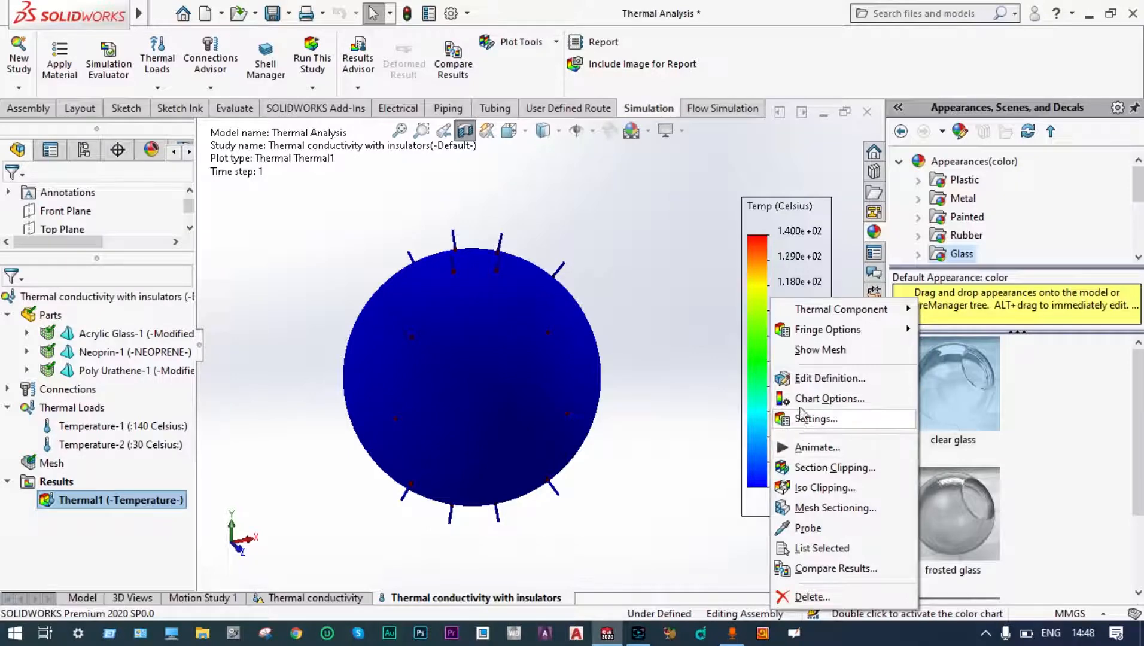
click(807, 529)
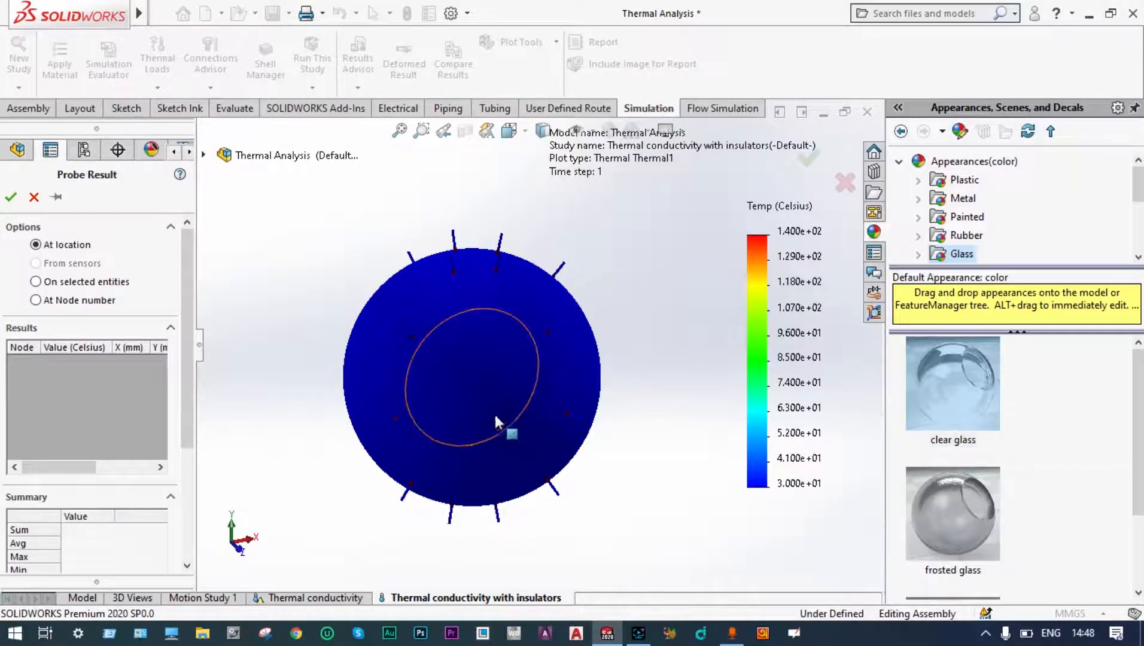
click(37, 283)
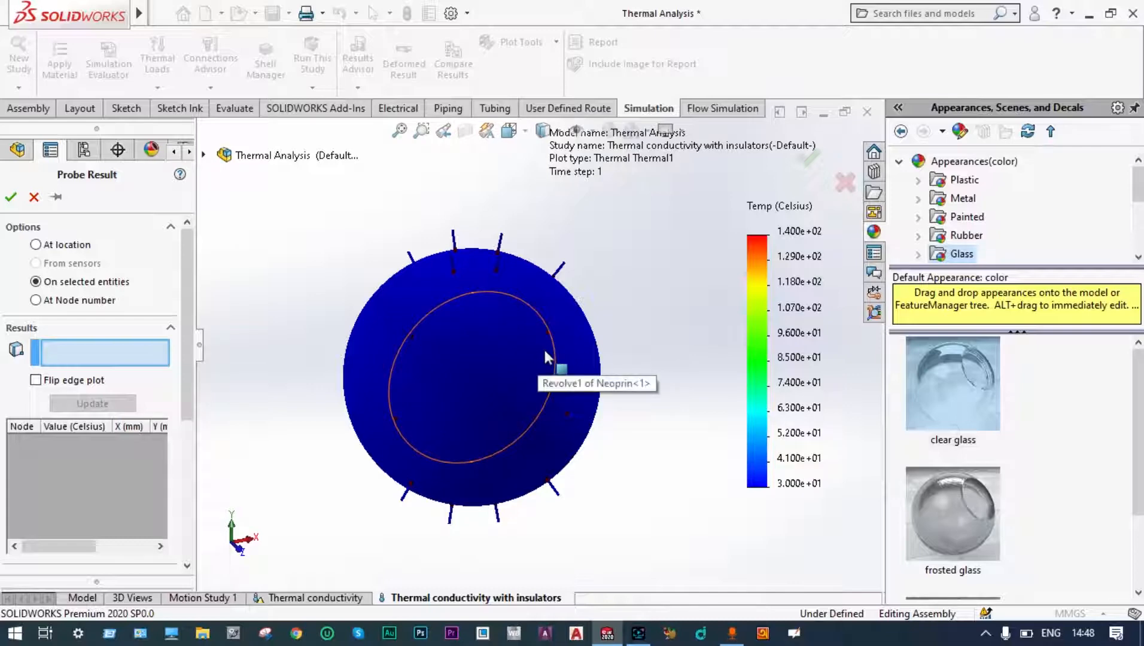
click(545, 347)
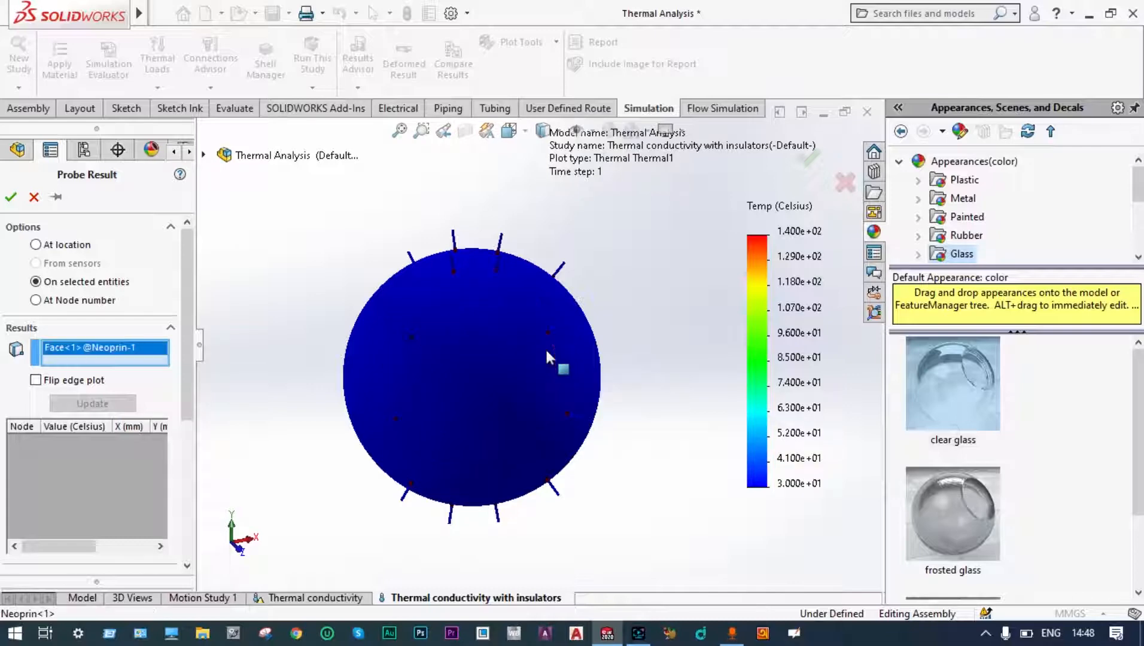
drag(187, 346, 186, 333)
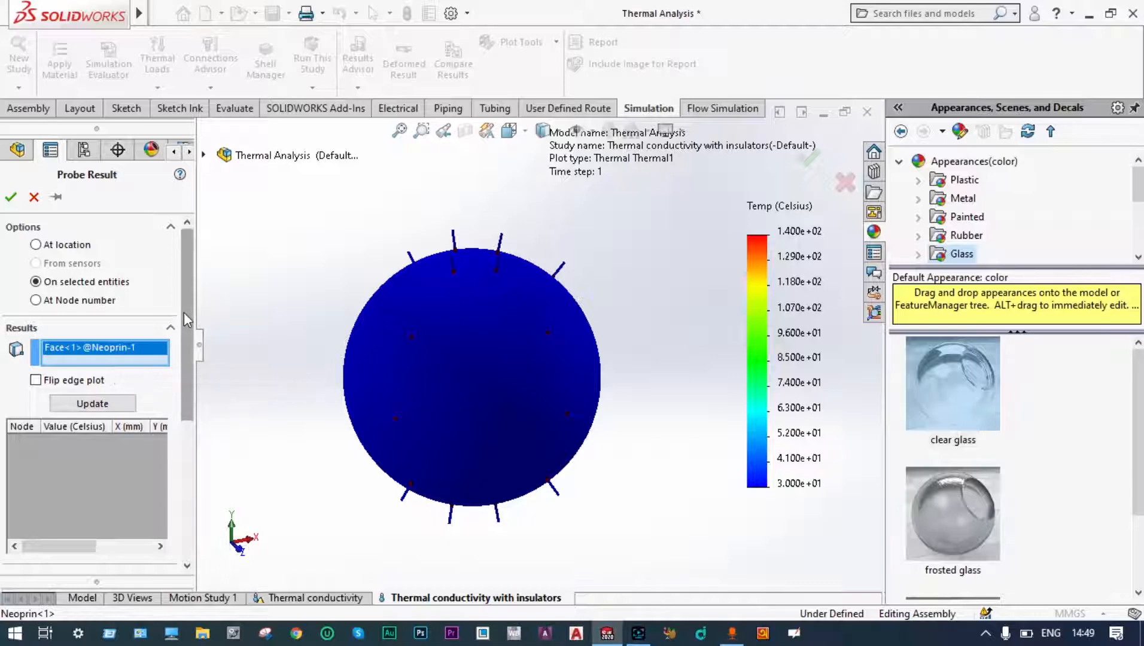
scroll(185, 312, down, 2)
scroll(191, 359, down, 2)
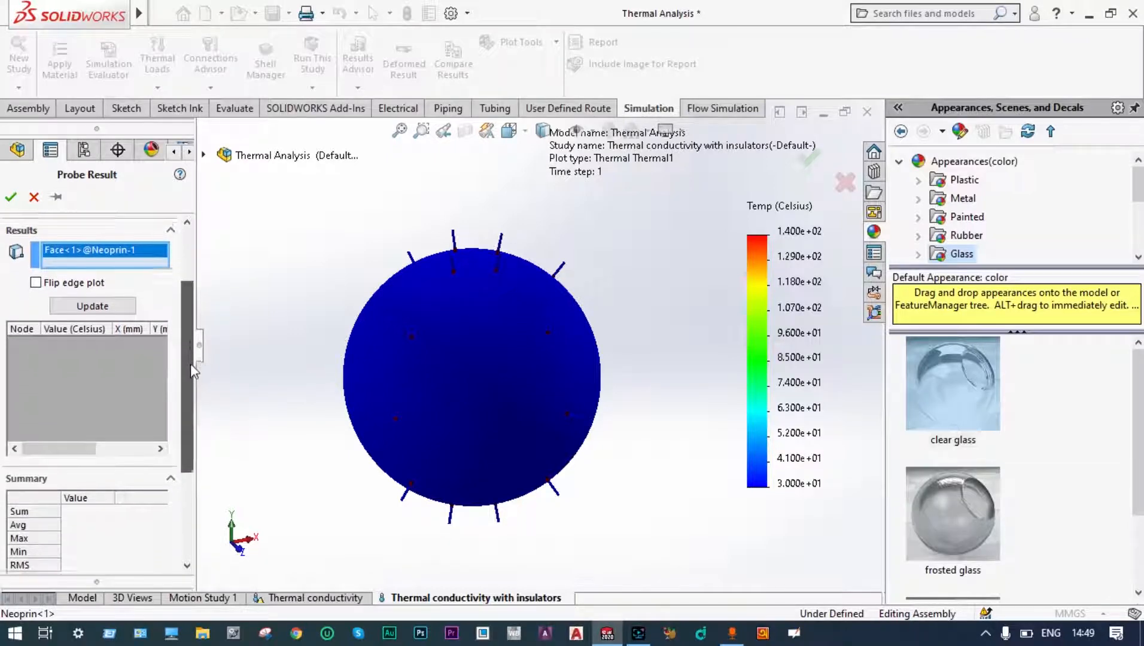
click(120, 303)
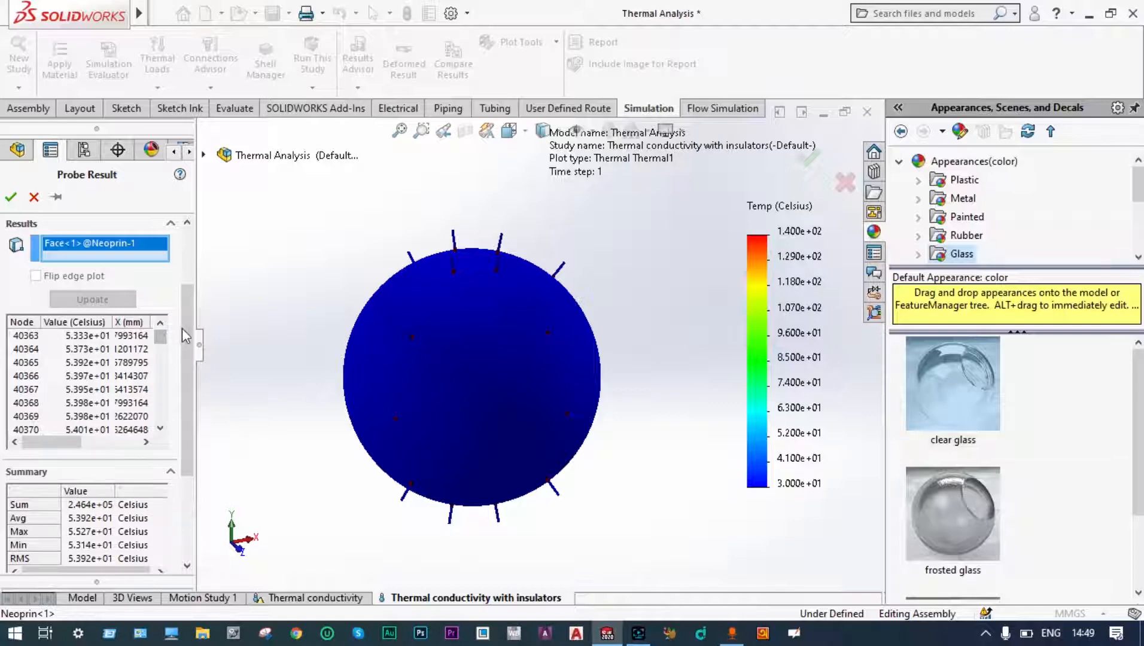
Step: Plot the probed temperatures of the inner Neoprin face, examine the enlarged graph, then close it and finish the probe
drag(184, 325, 184, 410)
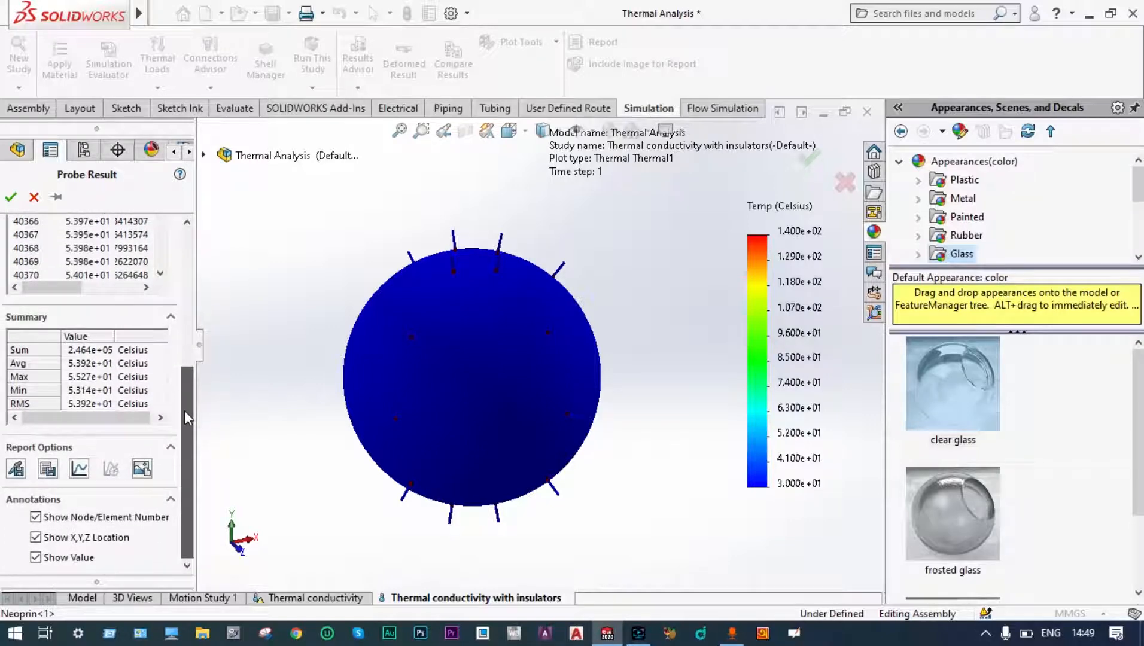
click(82, 469)
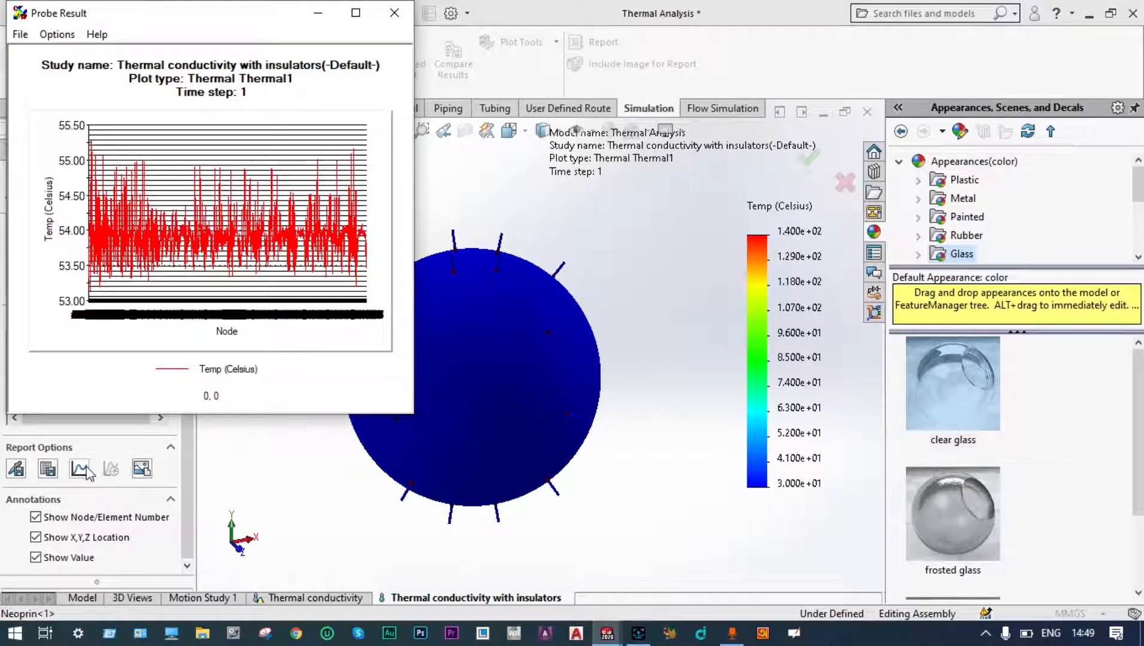
click(355, 14)
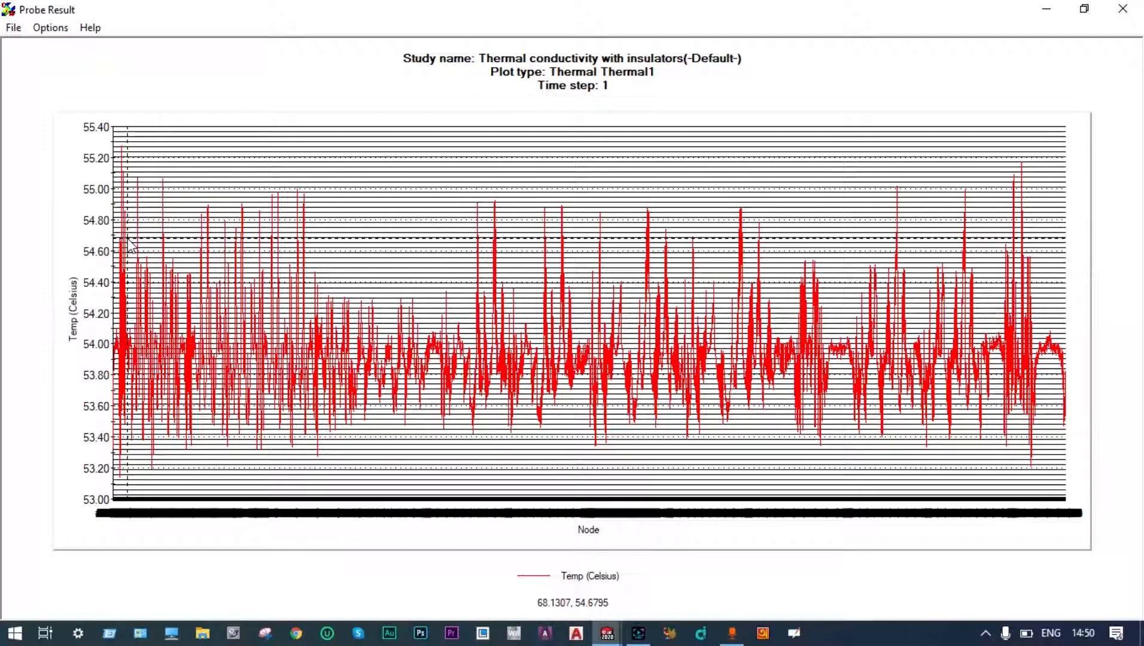
click(1122, 13)
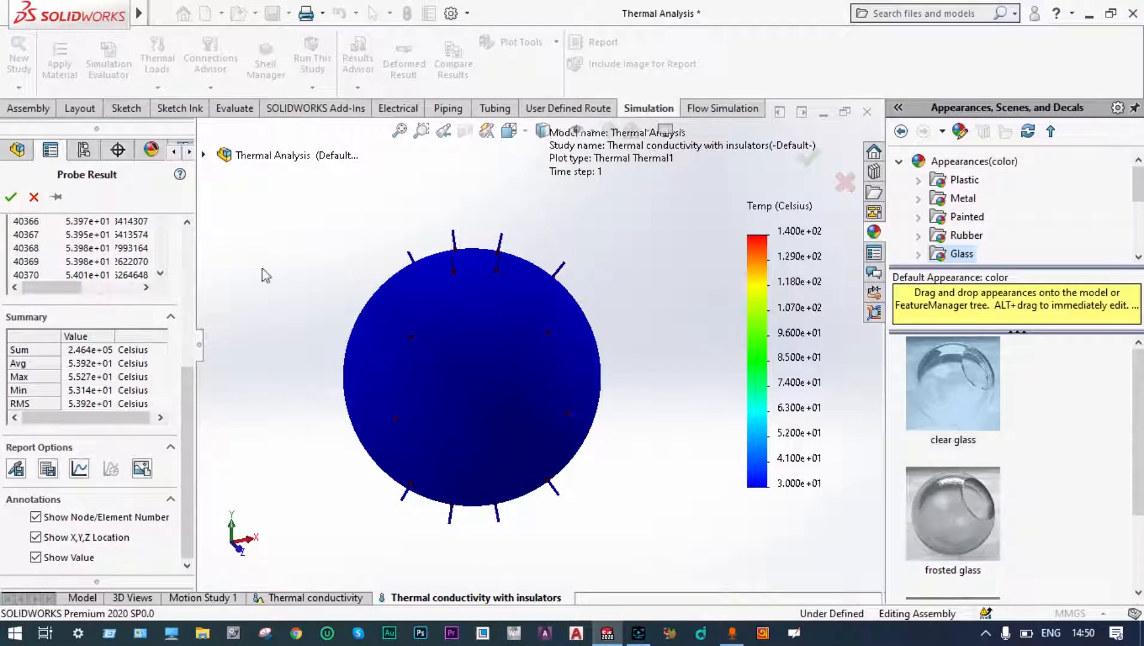
click(809, 159)
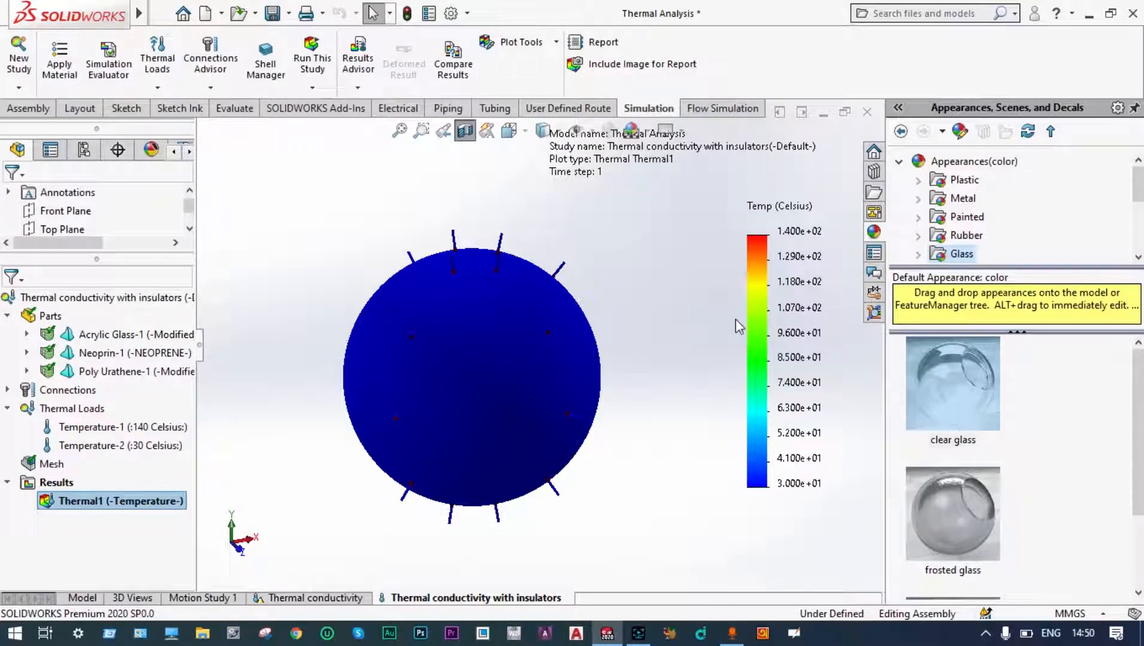
right_click(781, 328)
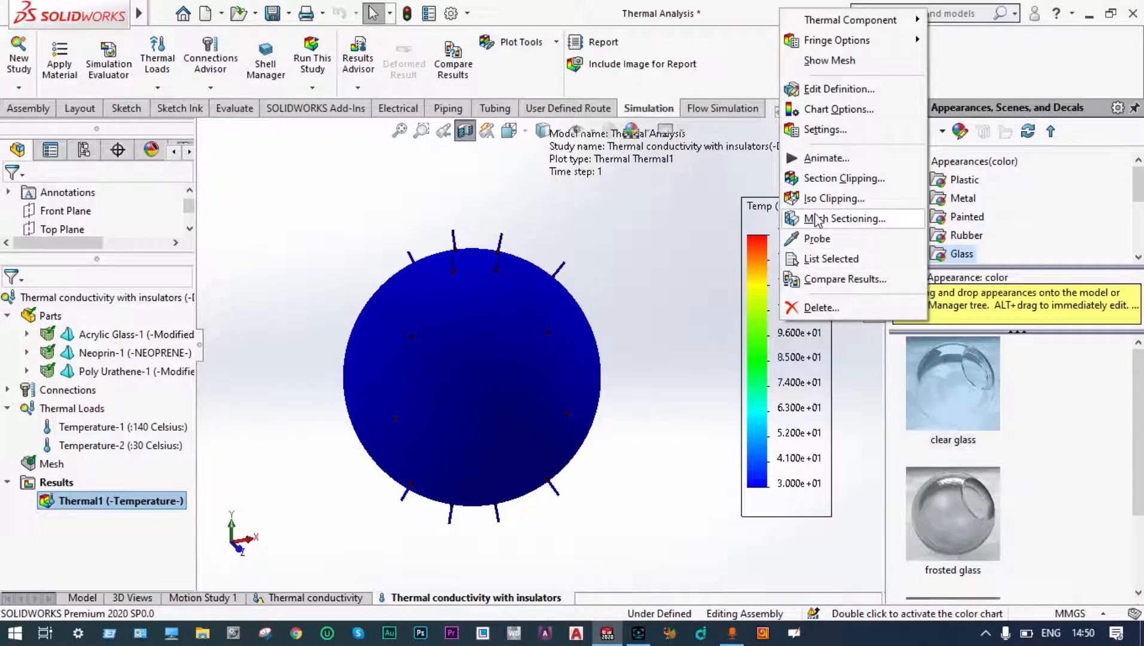
click(819, 238)
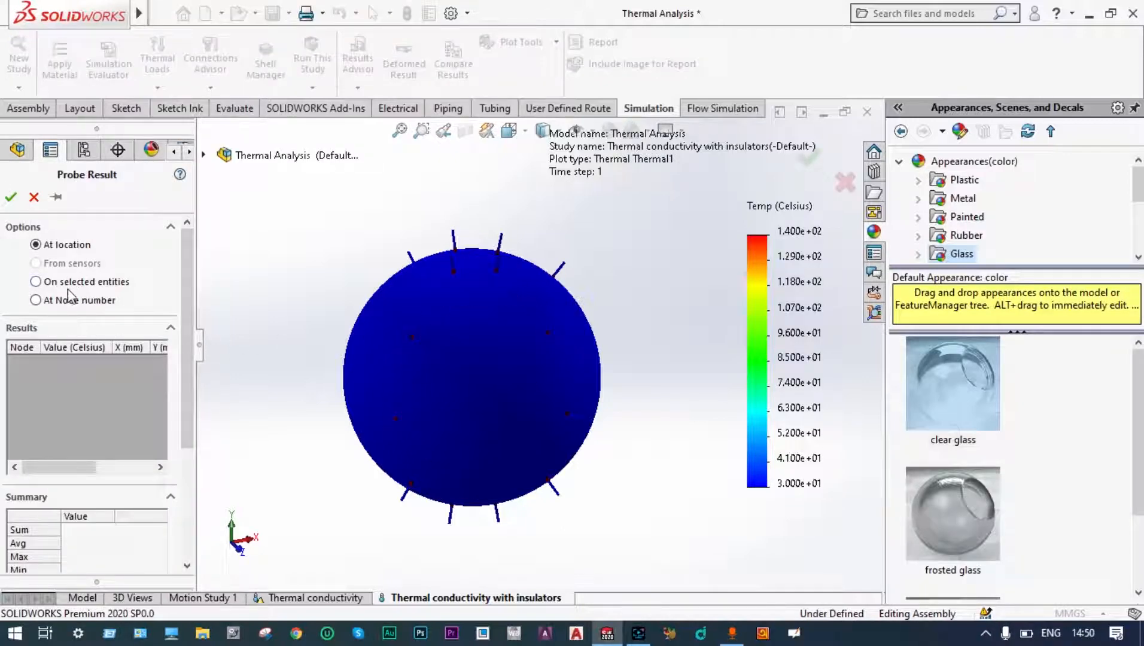
click(36, 281)
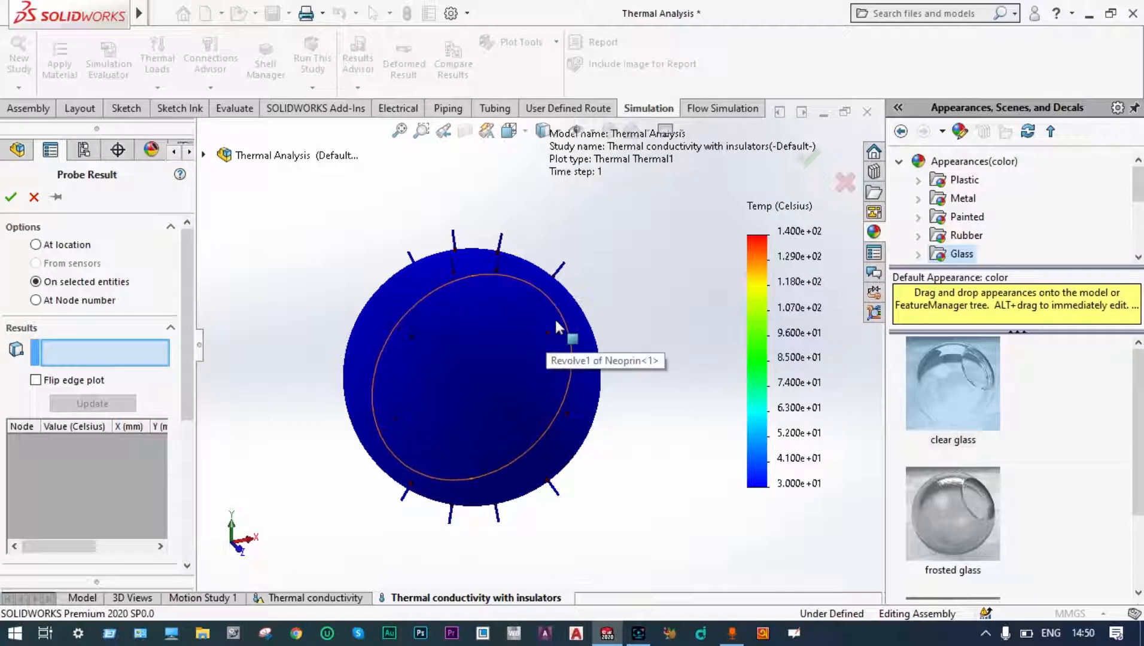
key(Escape)
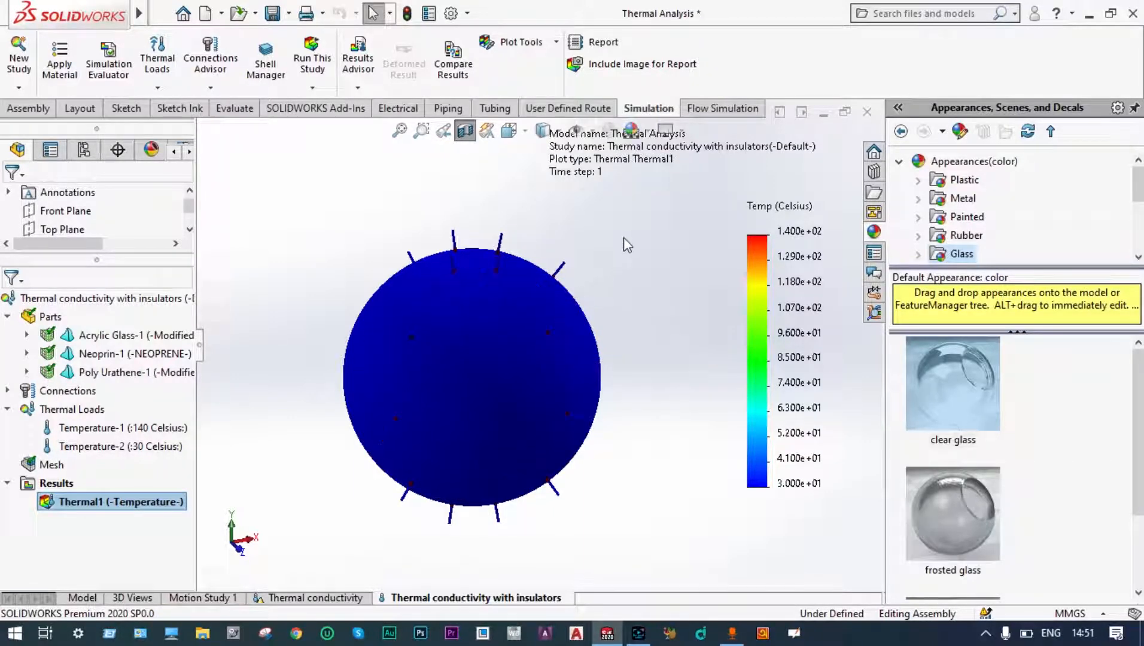
Step: Probe the temperature plot on selected entities for the outer spherical face of the Neoprin part and update the results
right_click(788, 295)
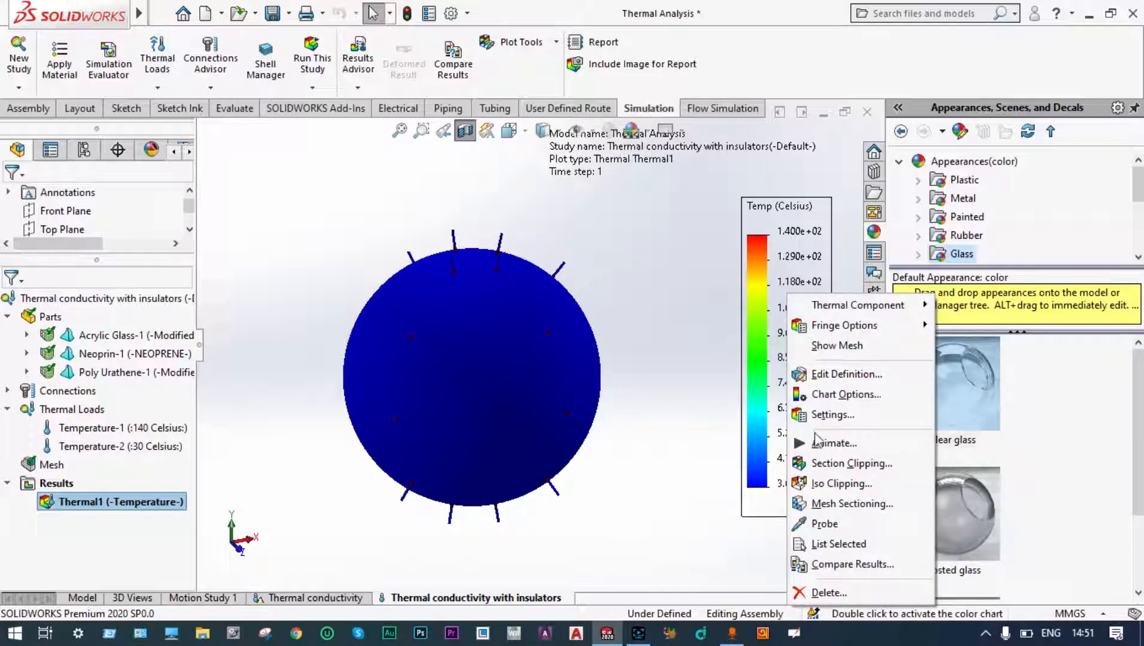
click(821, 521)
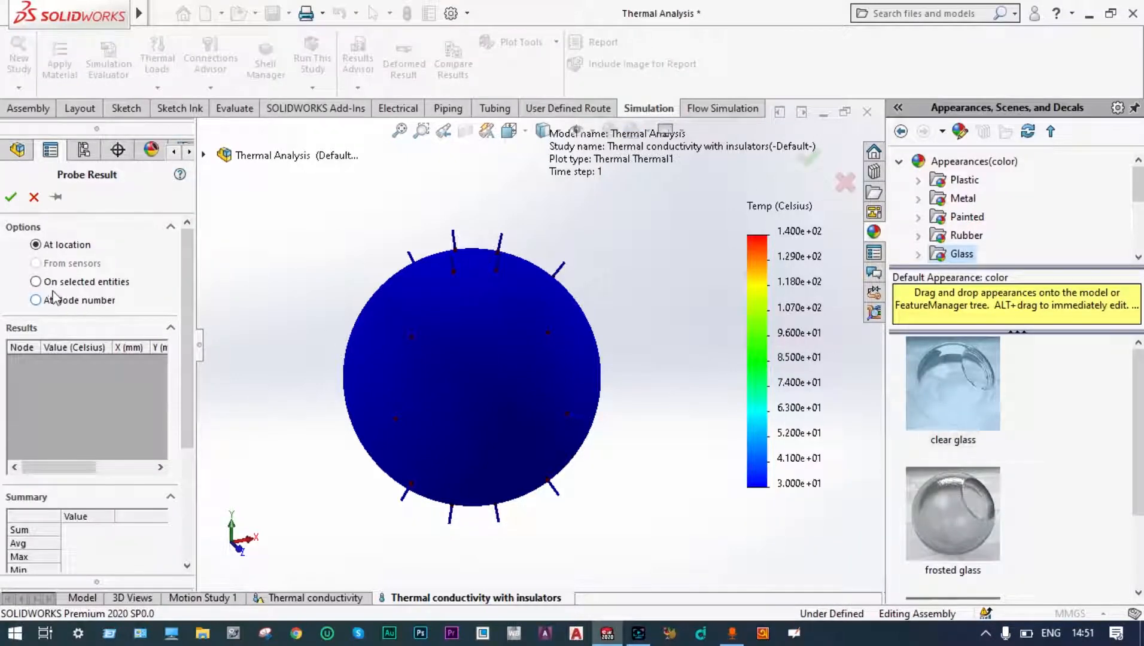
click(36, 282)
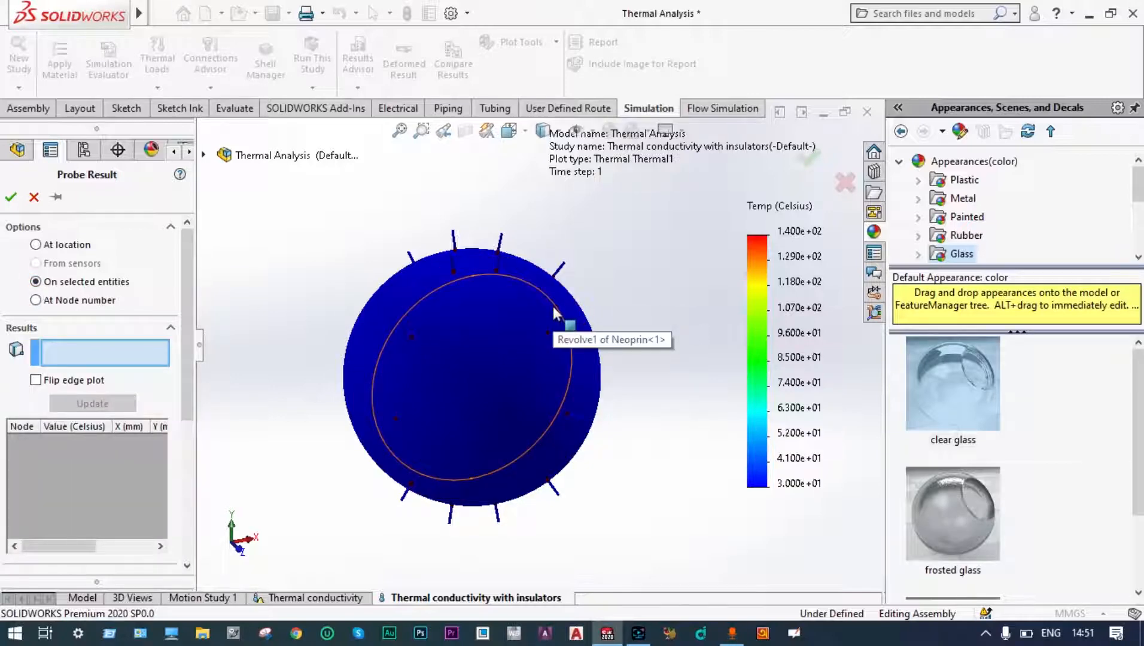
click(552, 305)
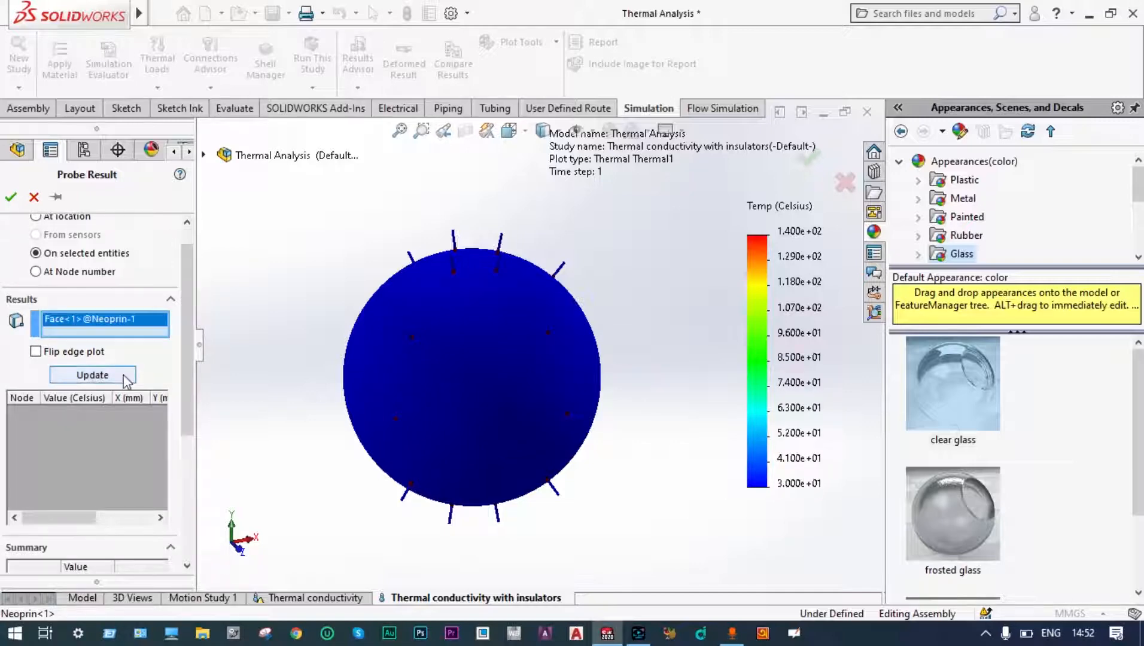
click(122, 378)
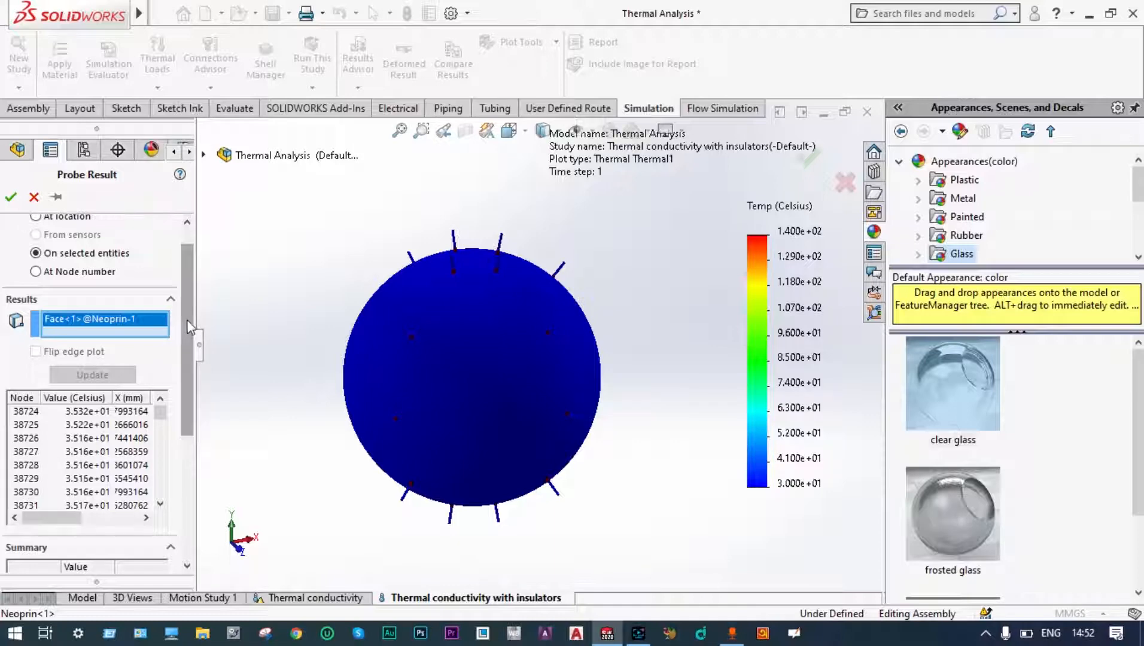
Step: Plot the probed temperatures of the outer Neoprin face and enlarge the graph to examine it
drag(185, 323, 184, 438)
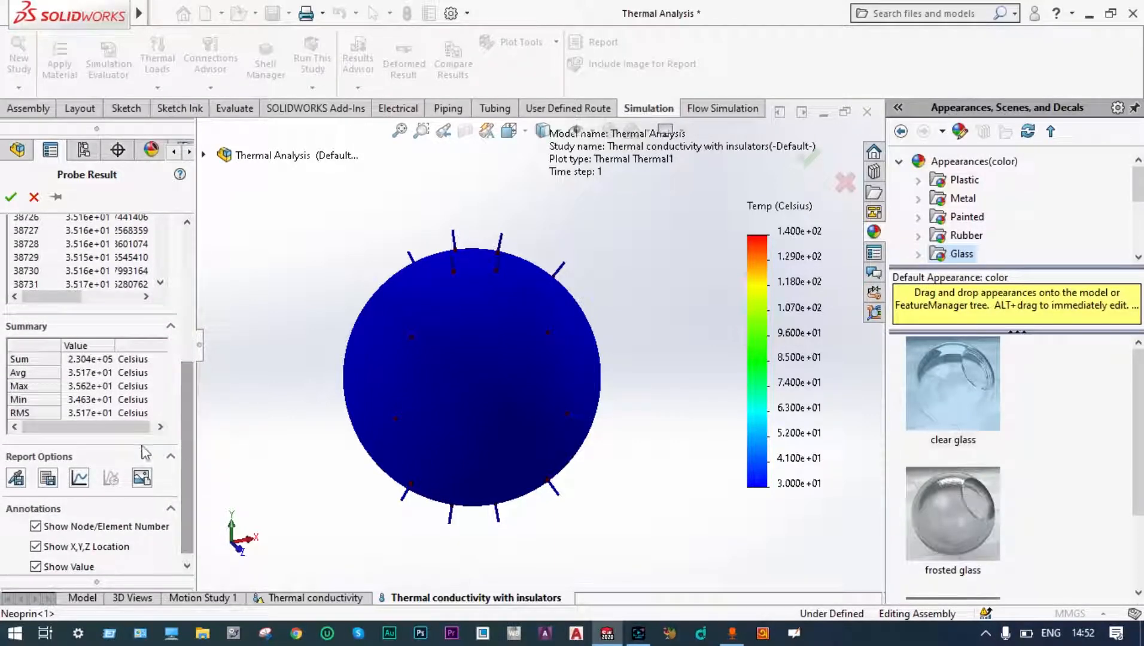
click(79, 477)
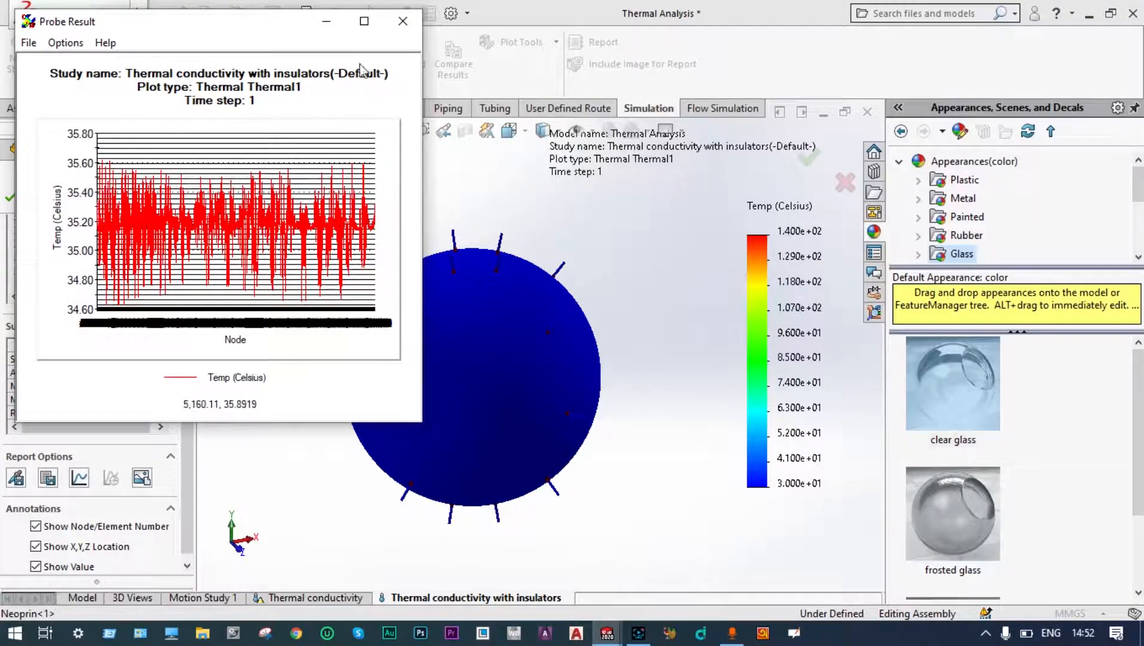
click(363, 21)
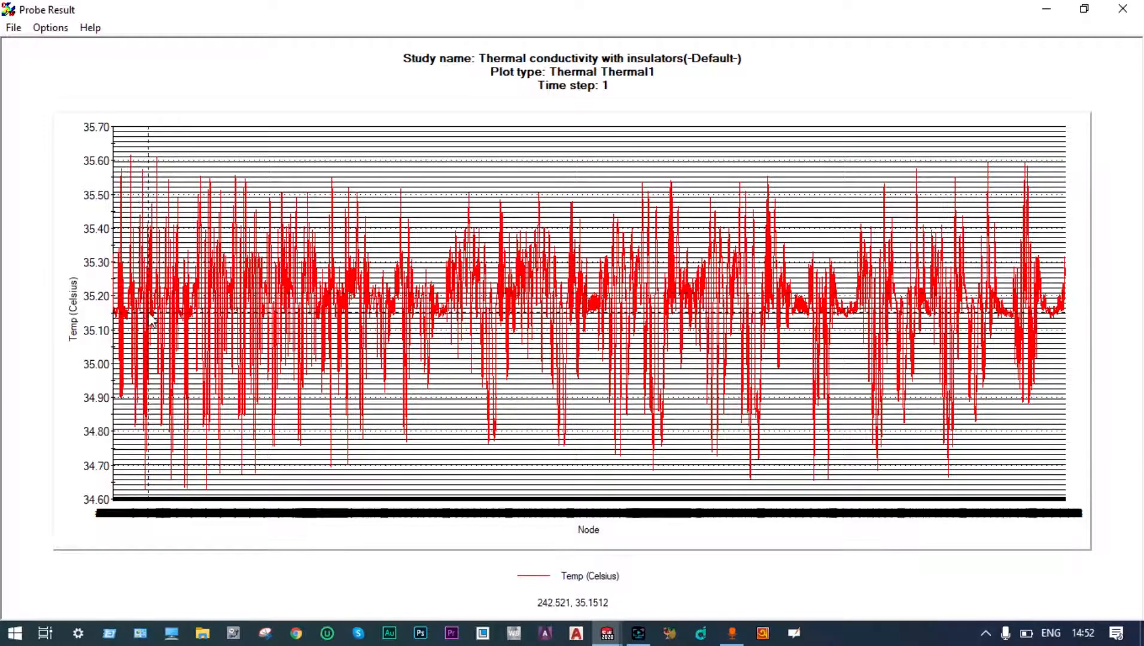
Step: Close the enlarged temperature graph of the outer Neoprin face and finish the probe
click(1122, 9)
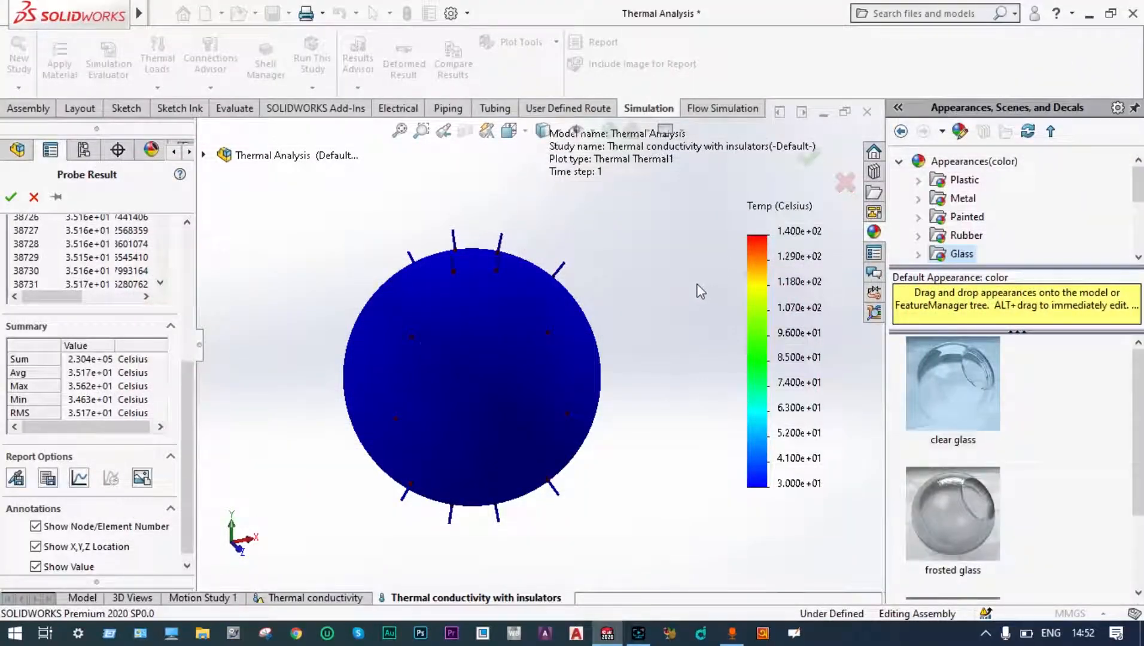
click(809, 159)
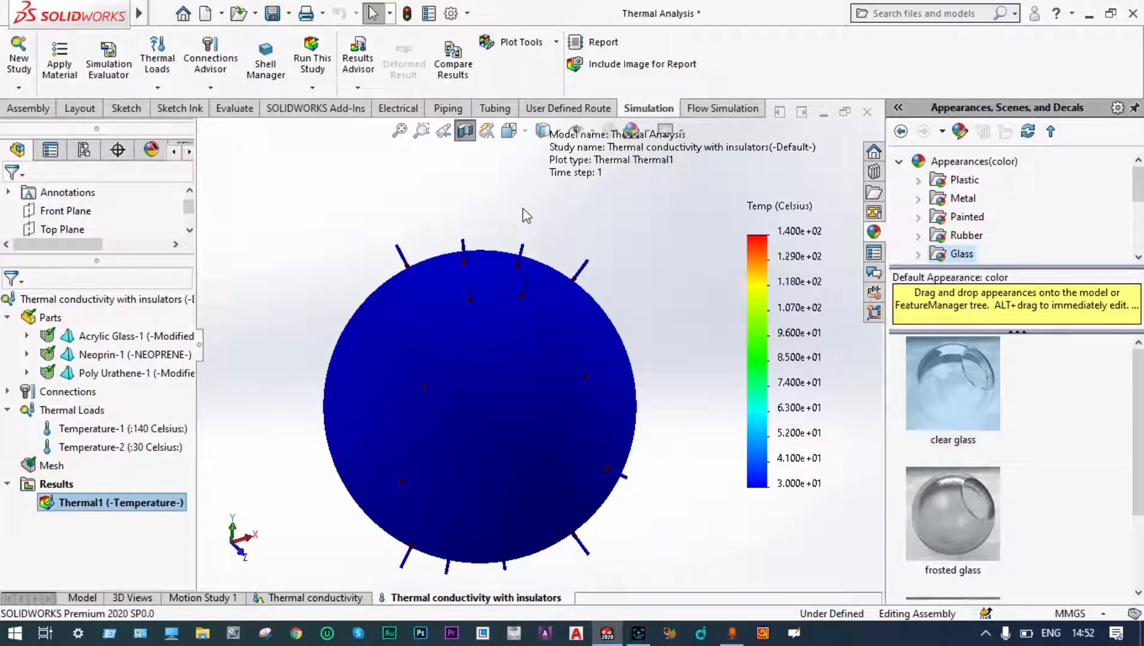
Step: Switch to OpenBoard and import the solution image 3a from the Cryogenics folder on the desktop
click(794, 635)
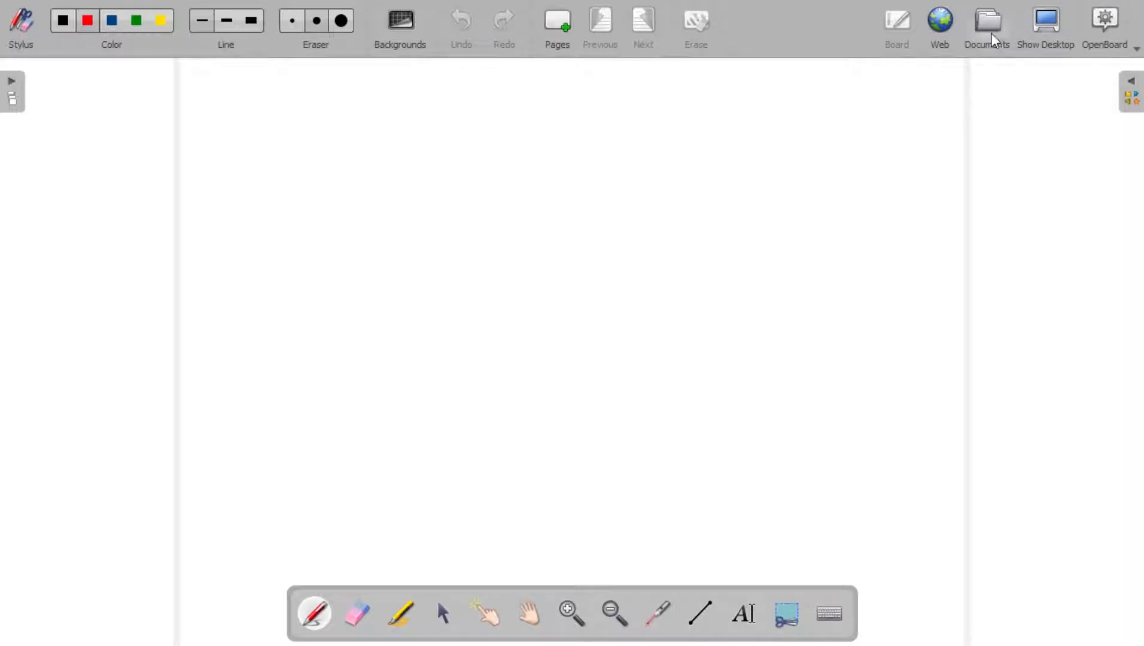
click(995, 46)
click(236, 36)
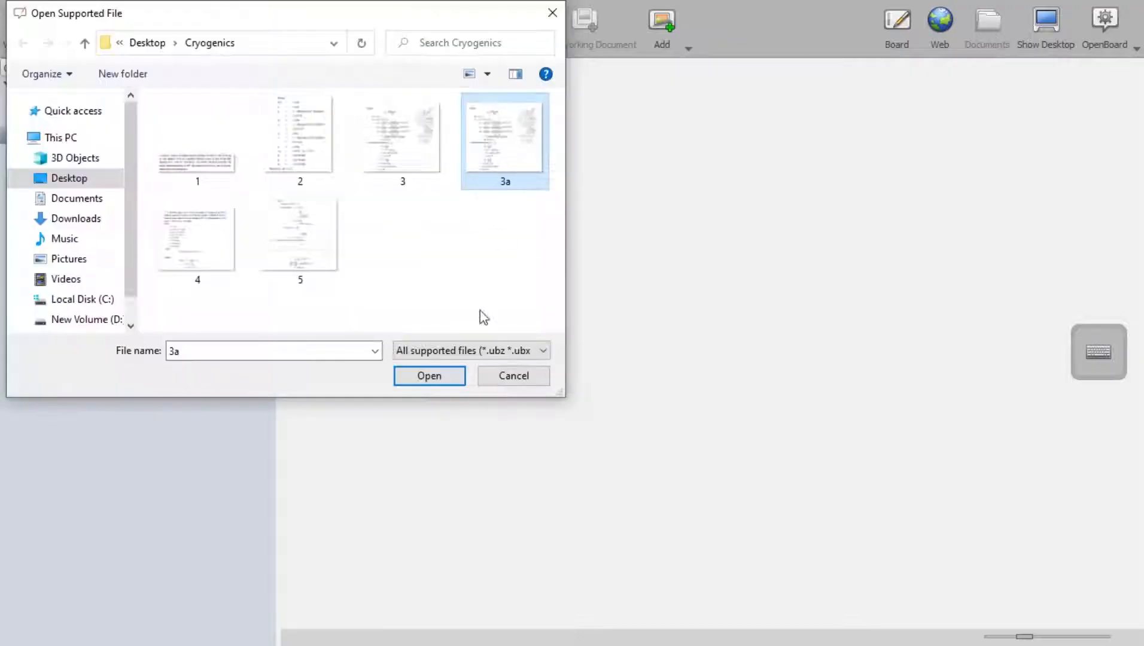
click(445, 381)
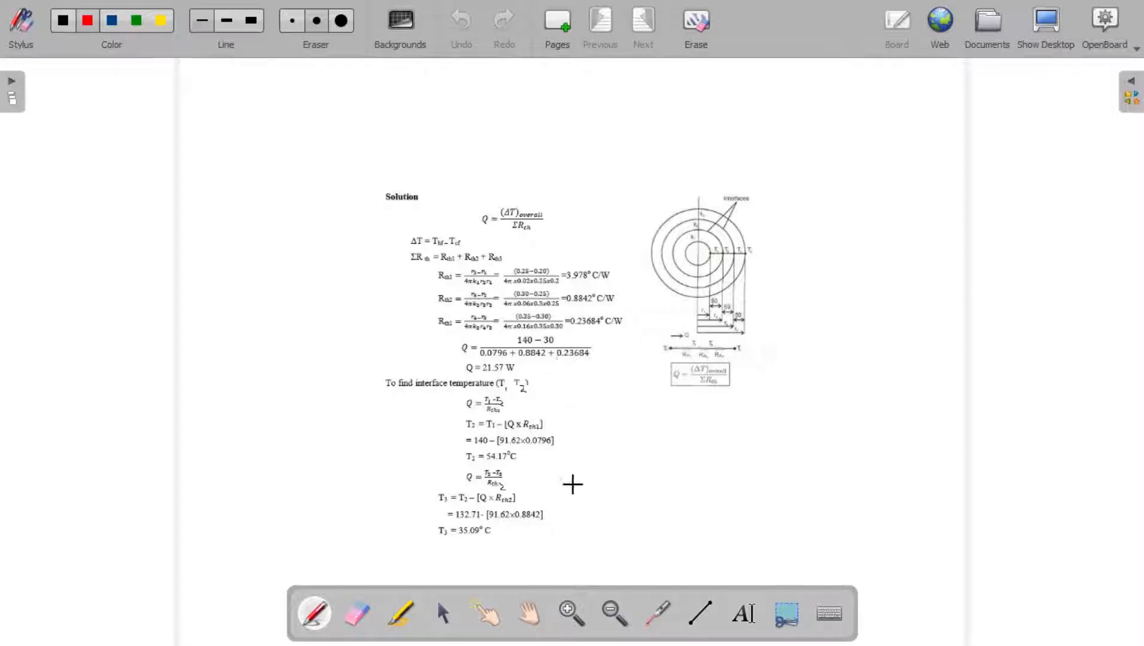
Step: Magnify the concentric sphere diagram beside the solution to examine its layers, interfaces and radii
click(574, 611)
click(685, 299)
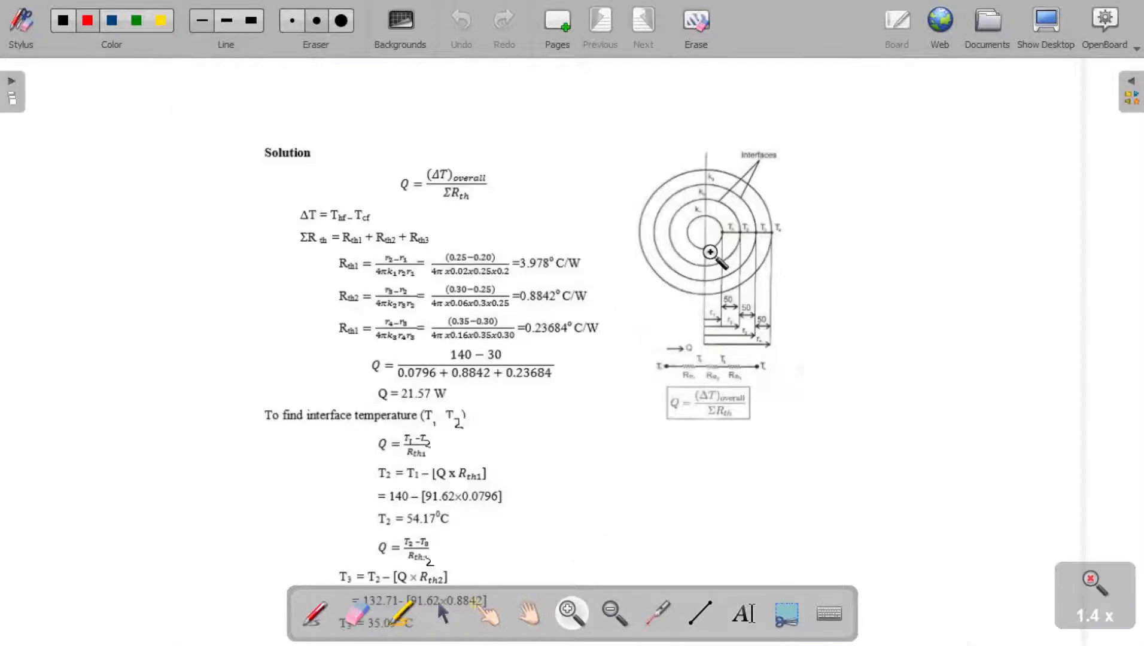
click(708, 251)
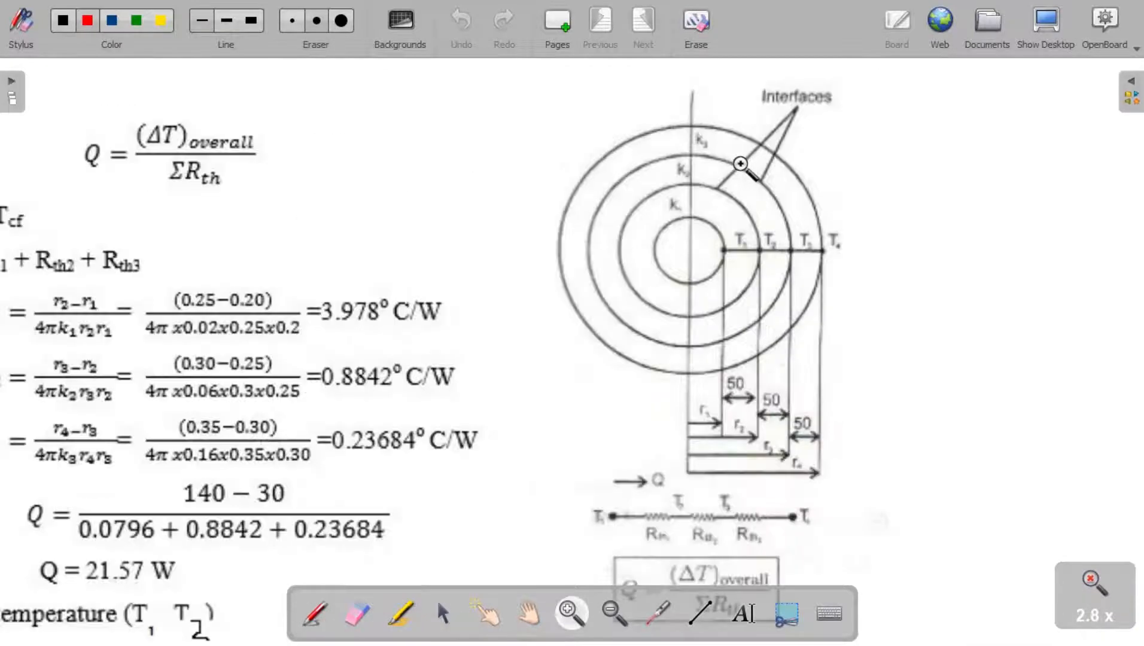
click(745, 230)
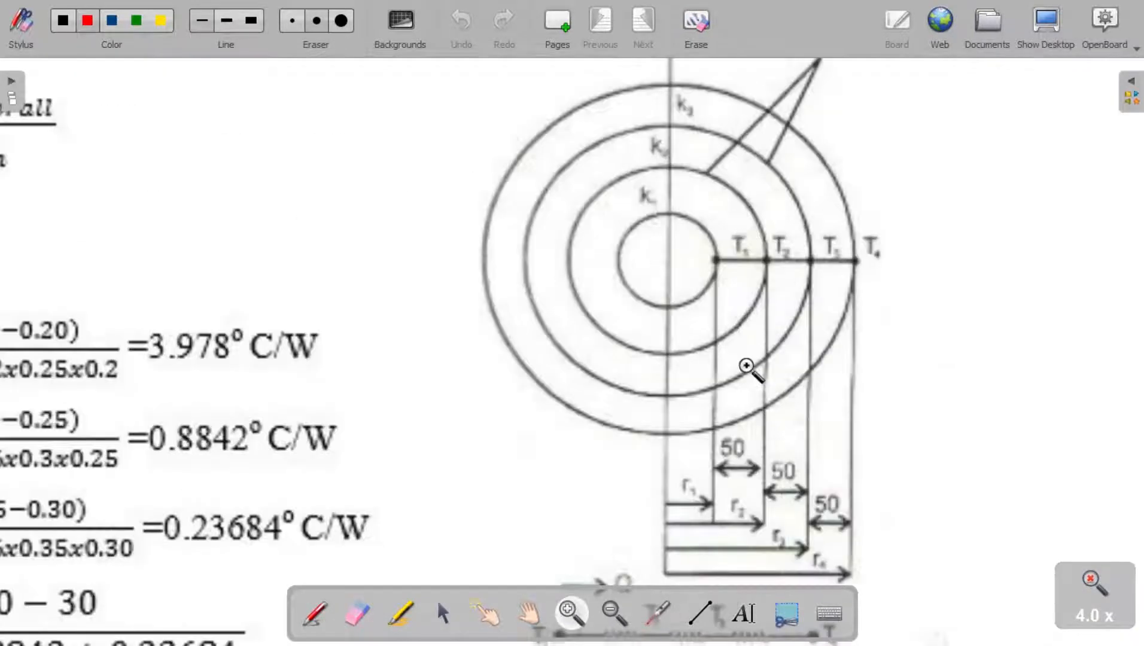